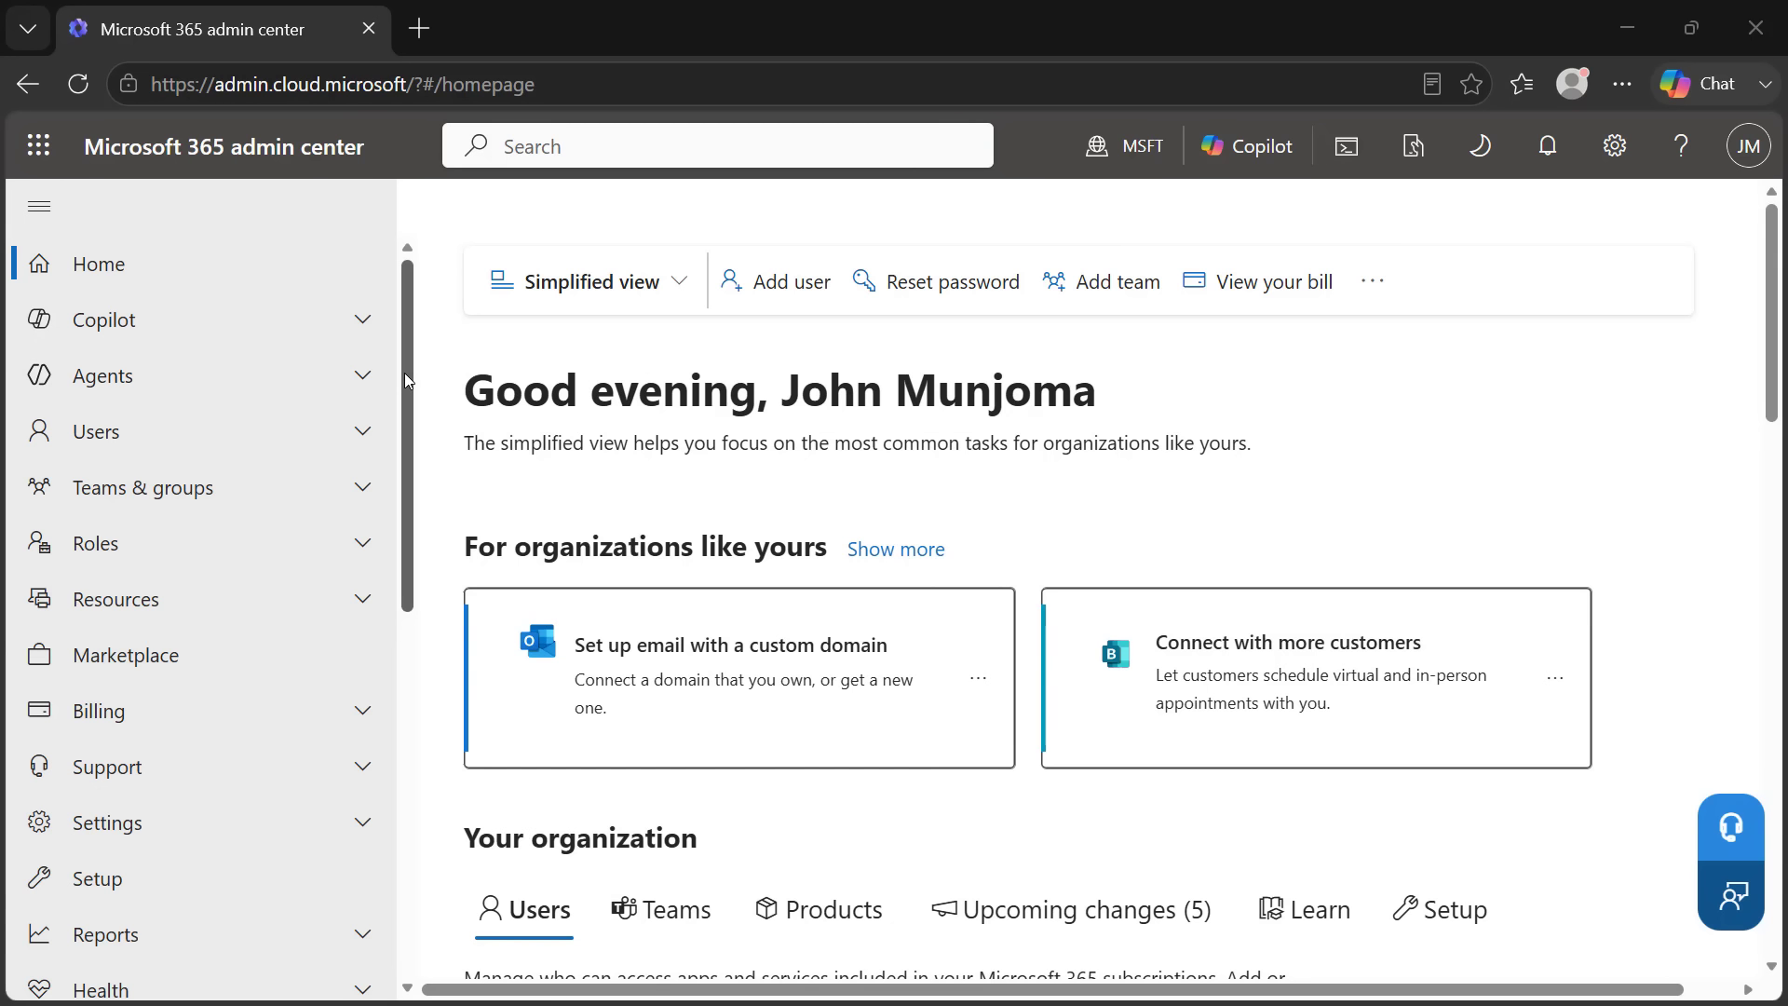
Open the Exchange admin center from the Microsoft 365 admin center's Admin centers list
{"action": "left_click_drag", "start_coordinate": [408, 381], "coordinate": [376, 790]}
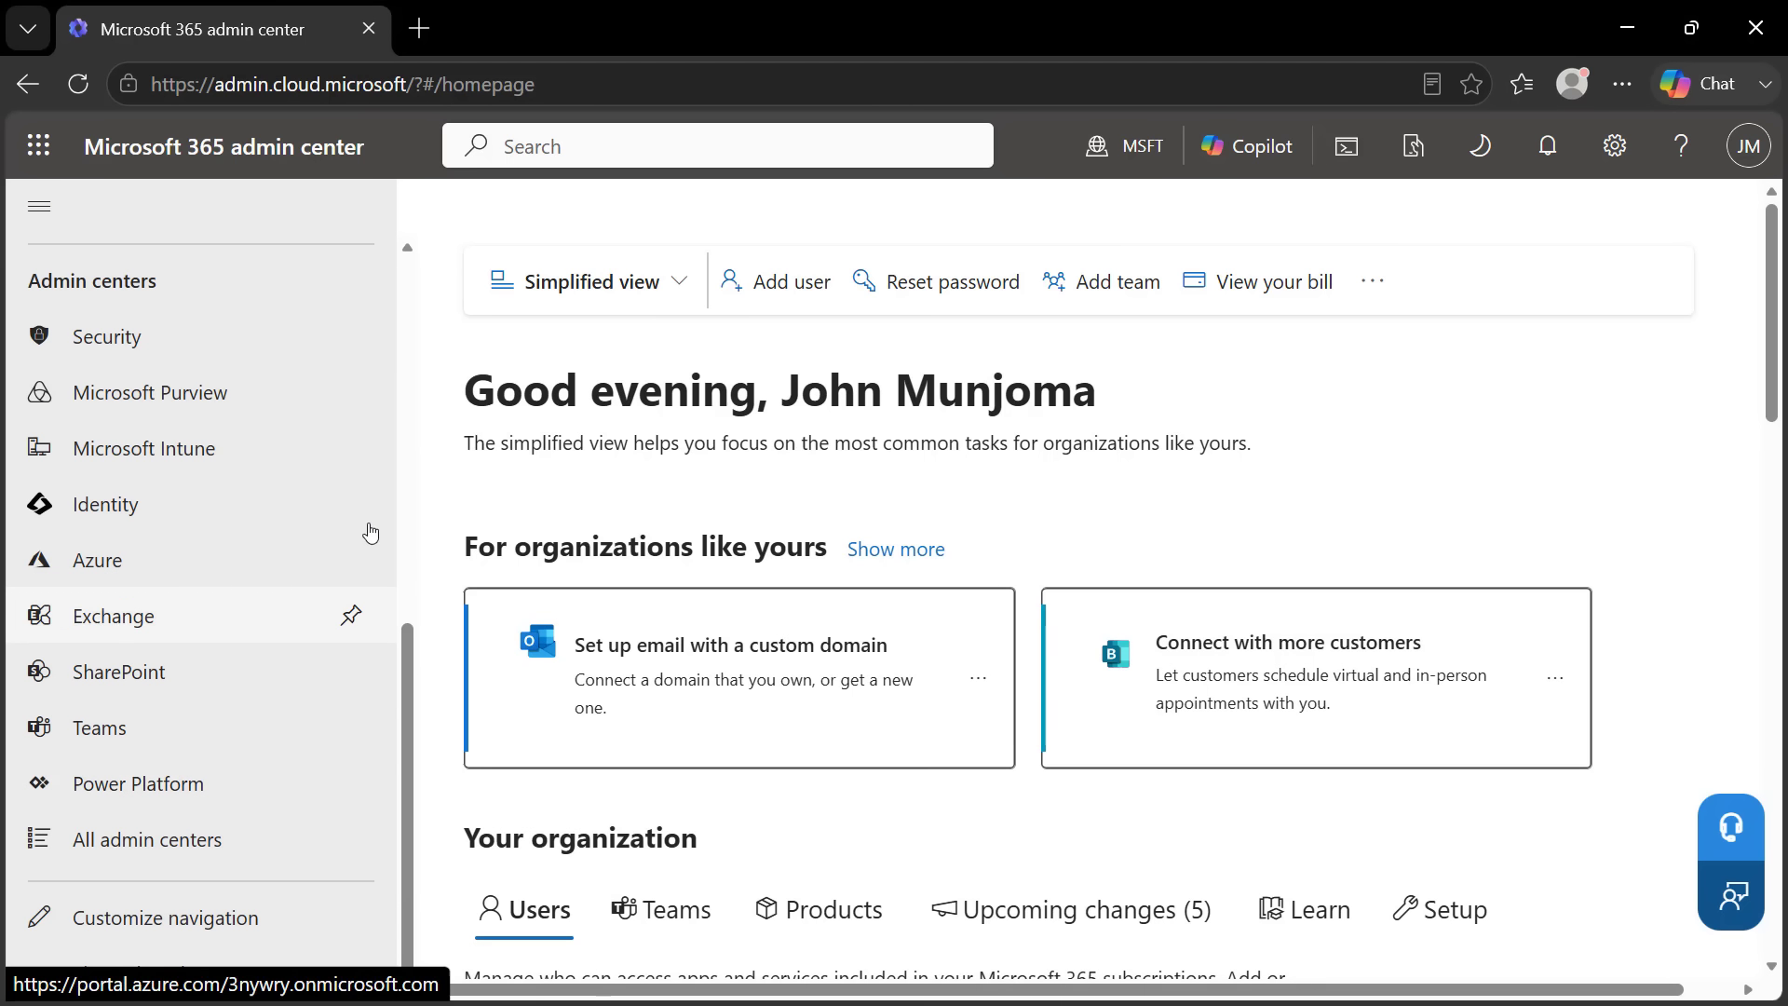
{"action": "left_click", "coordinate": [145, 638]}
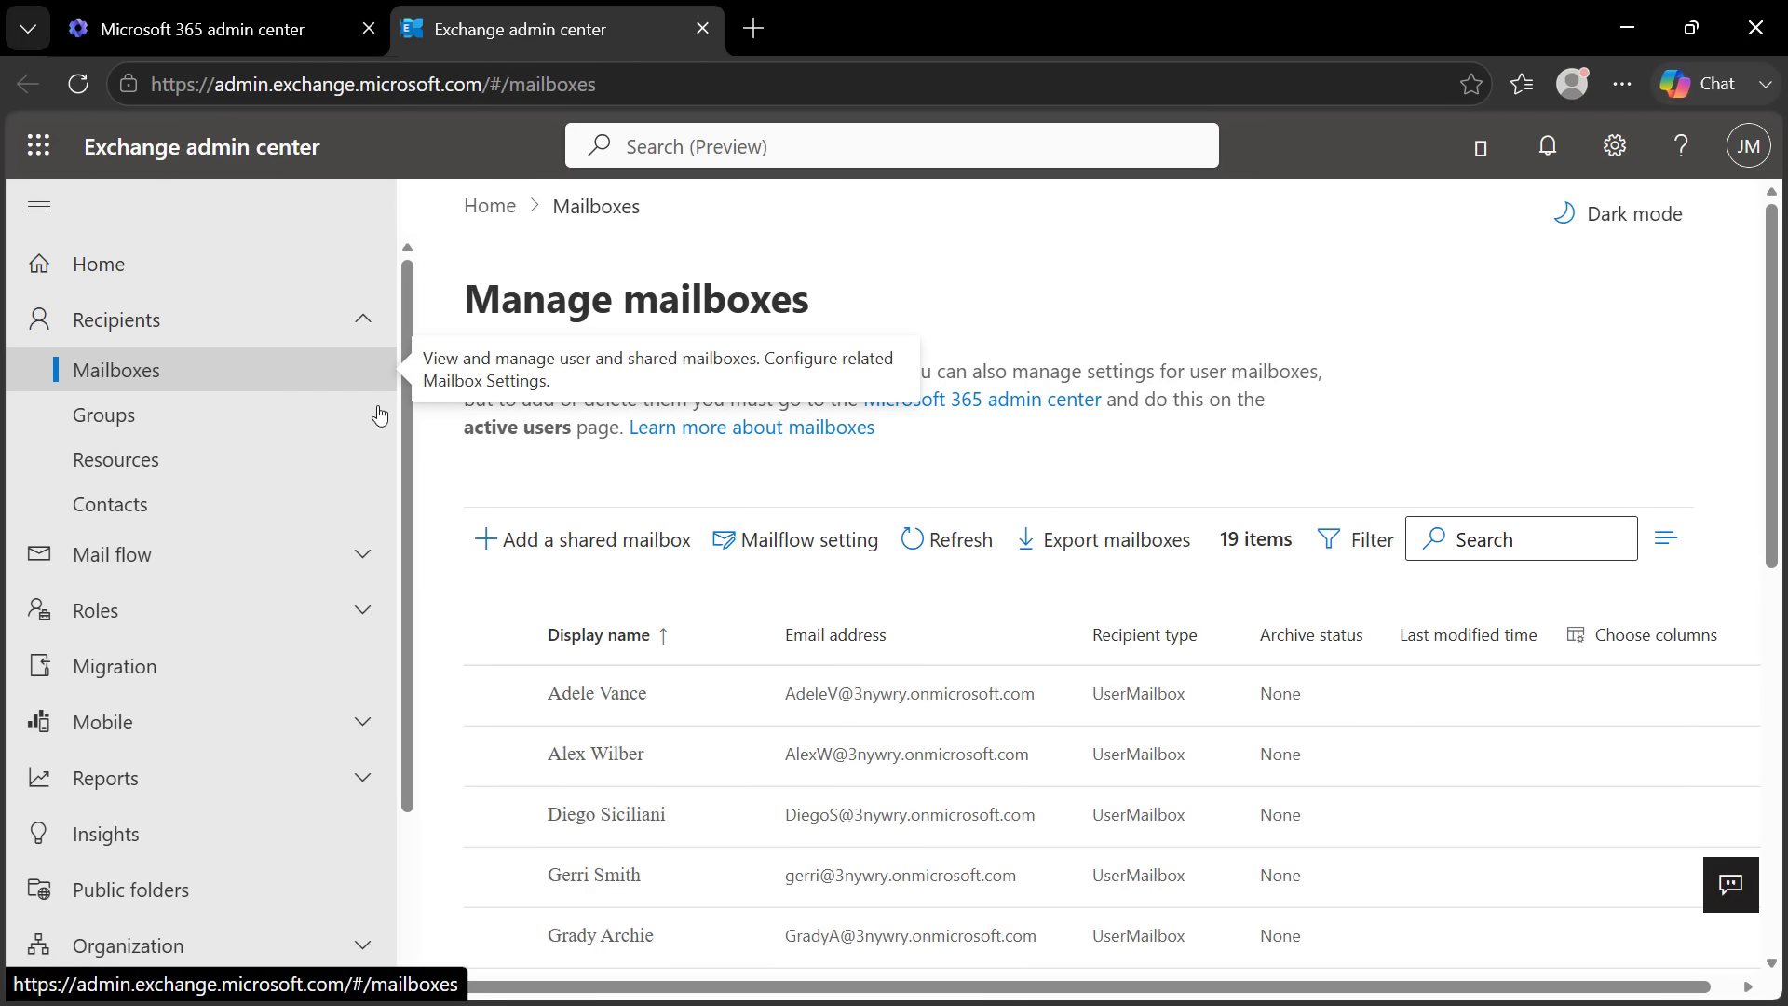
{"action": "left_click", "coordinate": [572, 548]}
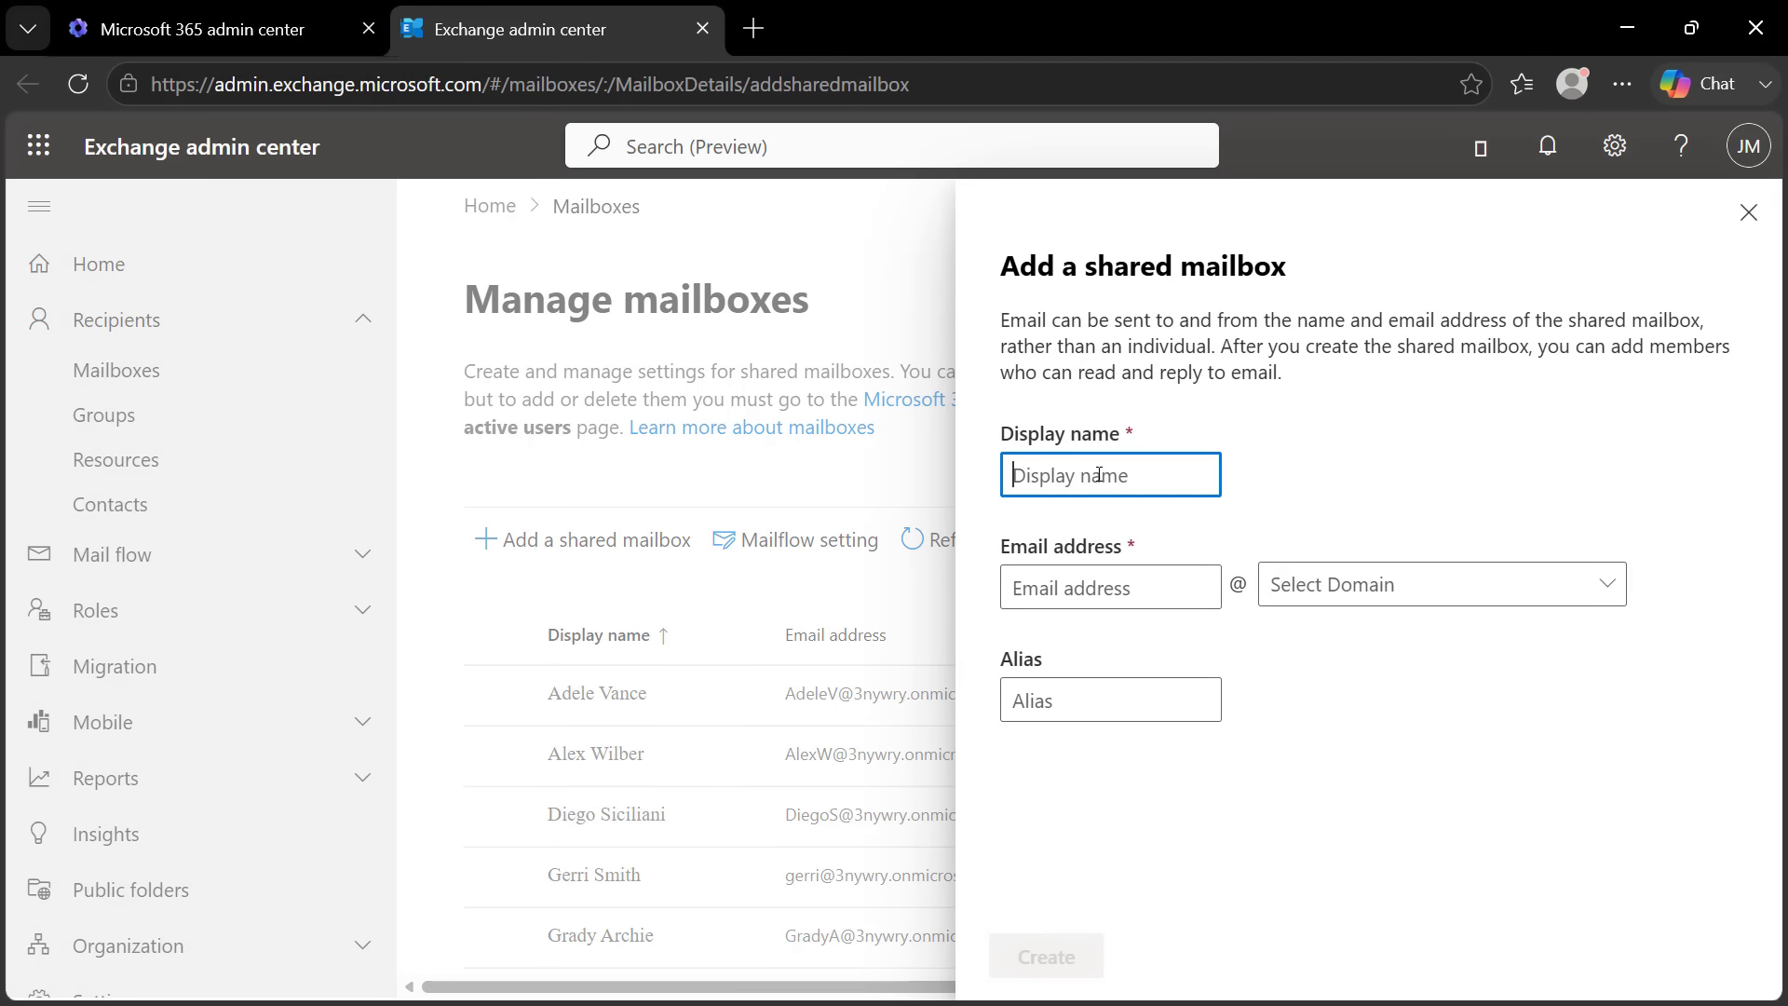
{"action": "type", "text": "operations"}
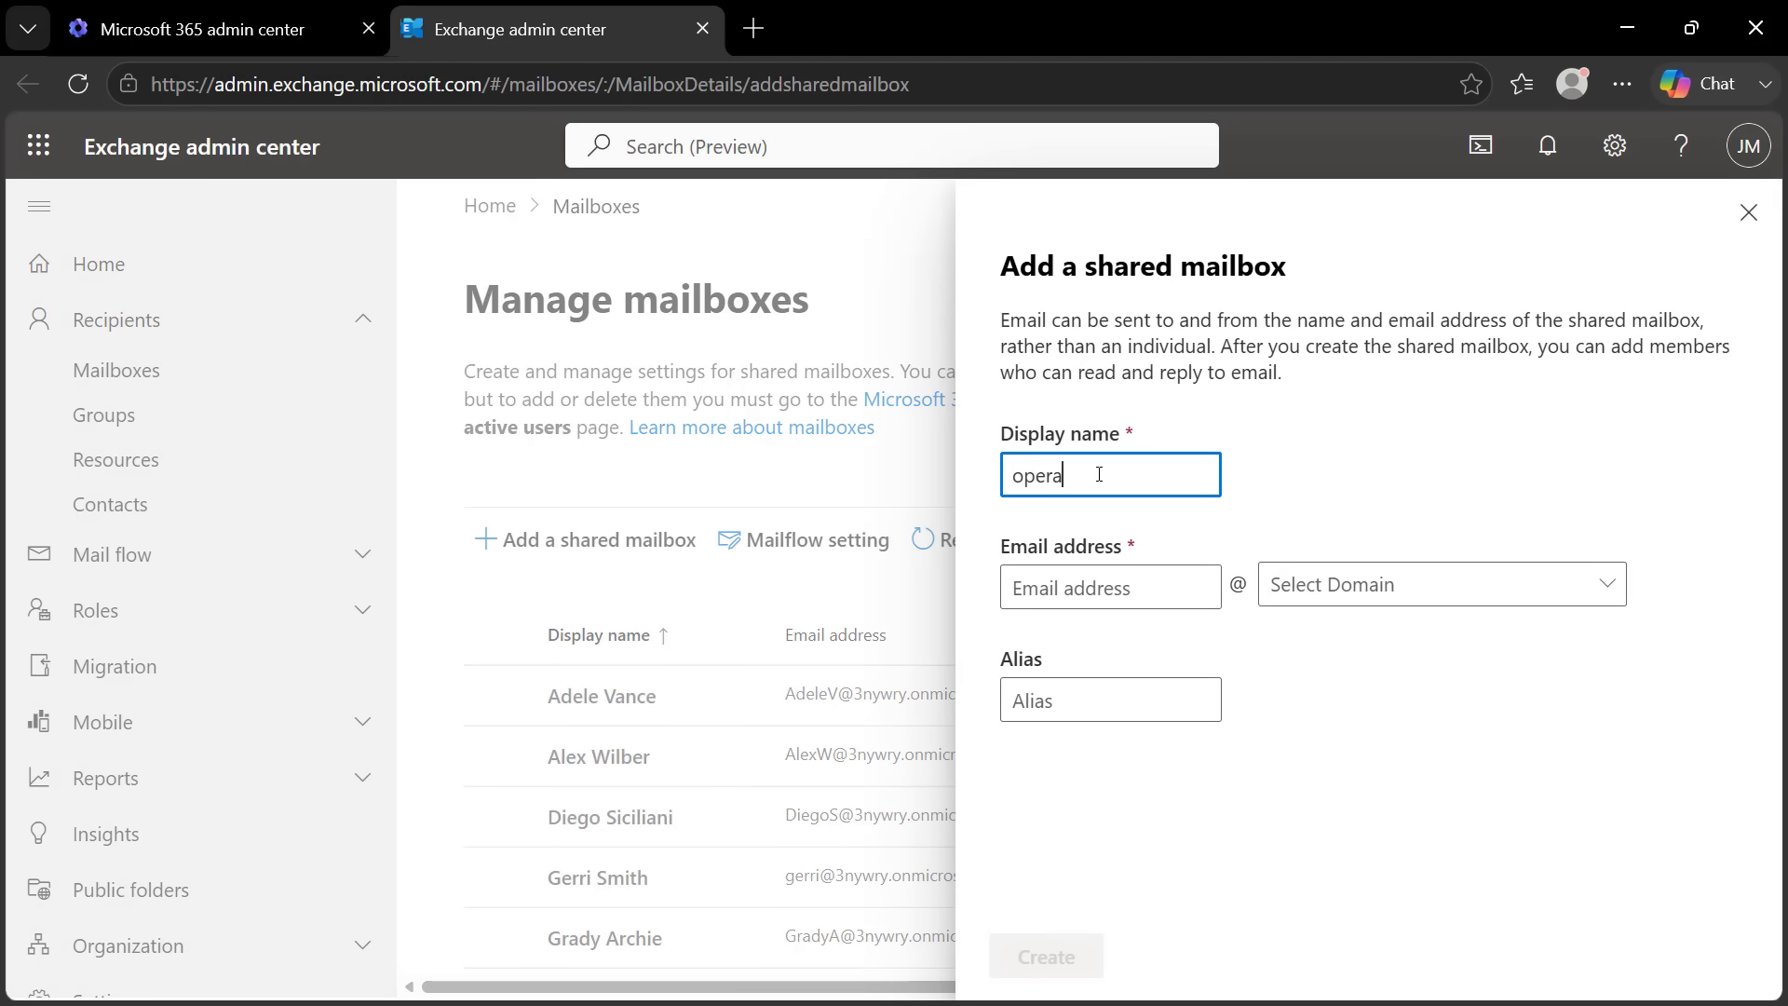
{"action": "left_click", "coordinate": [1080, 589]}
{"action": "type", "text": "no"}
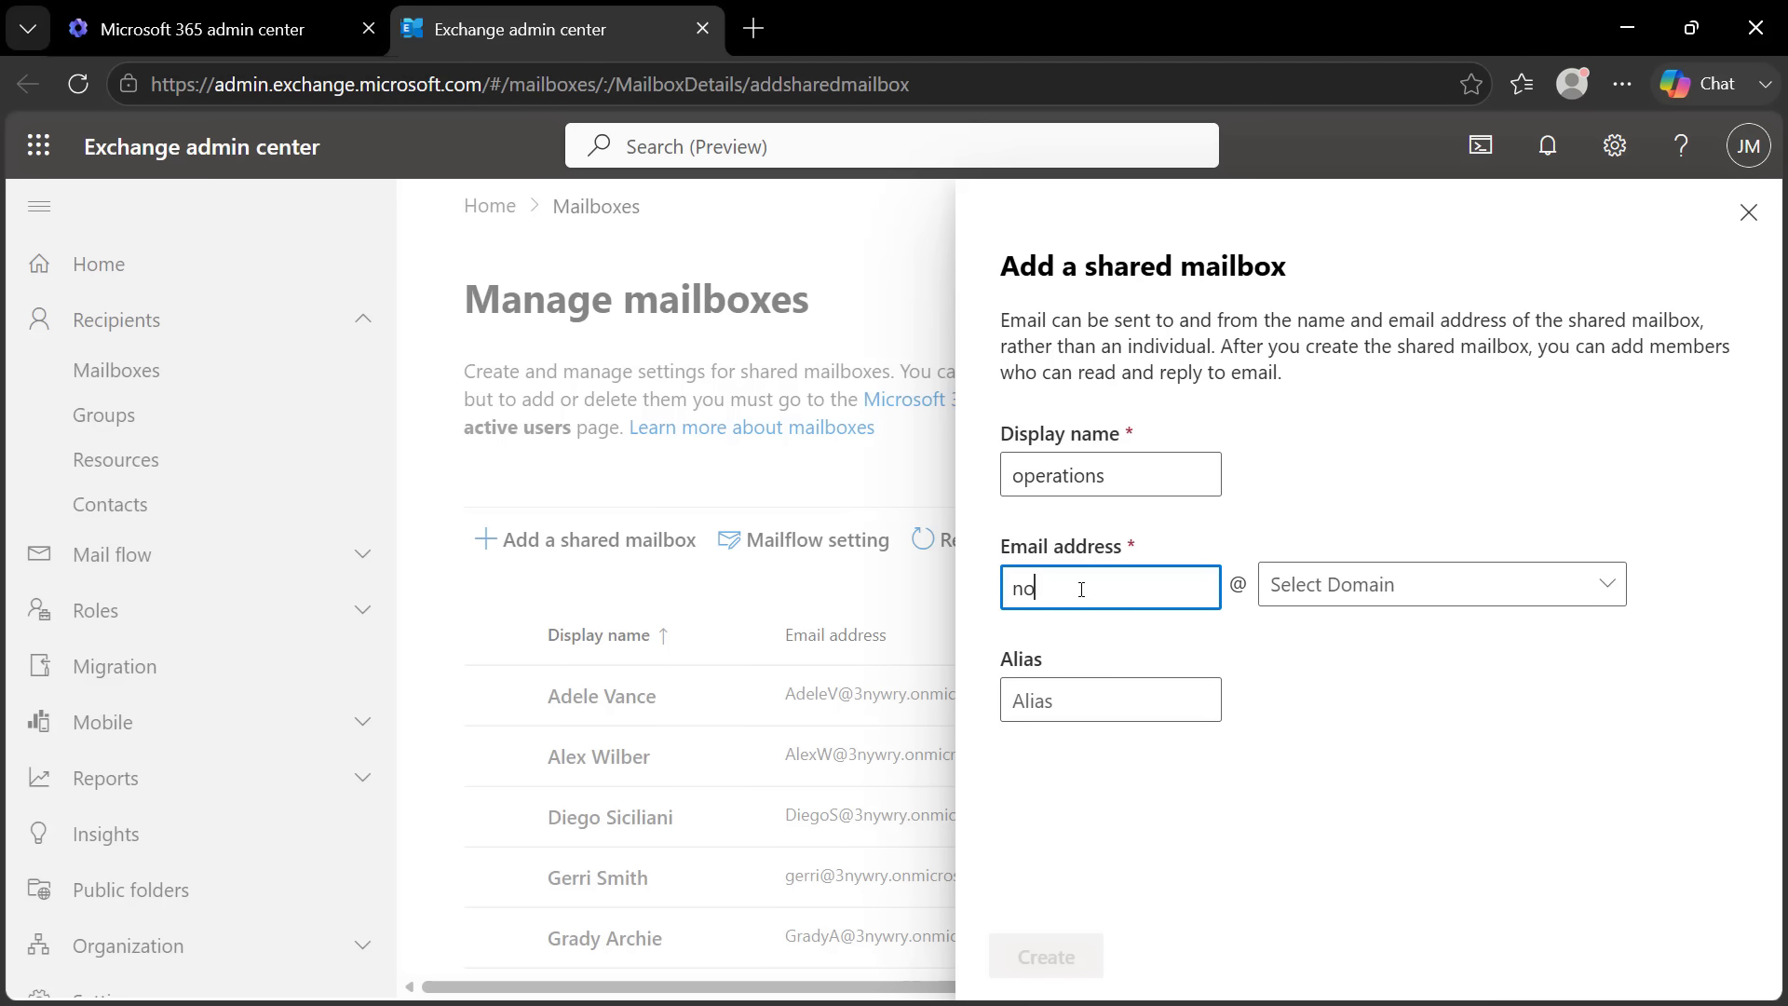
{"action": "type", "text": "-reply"}
{"action": "left_click", "coordinate": [1301, 594]}
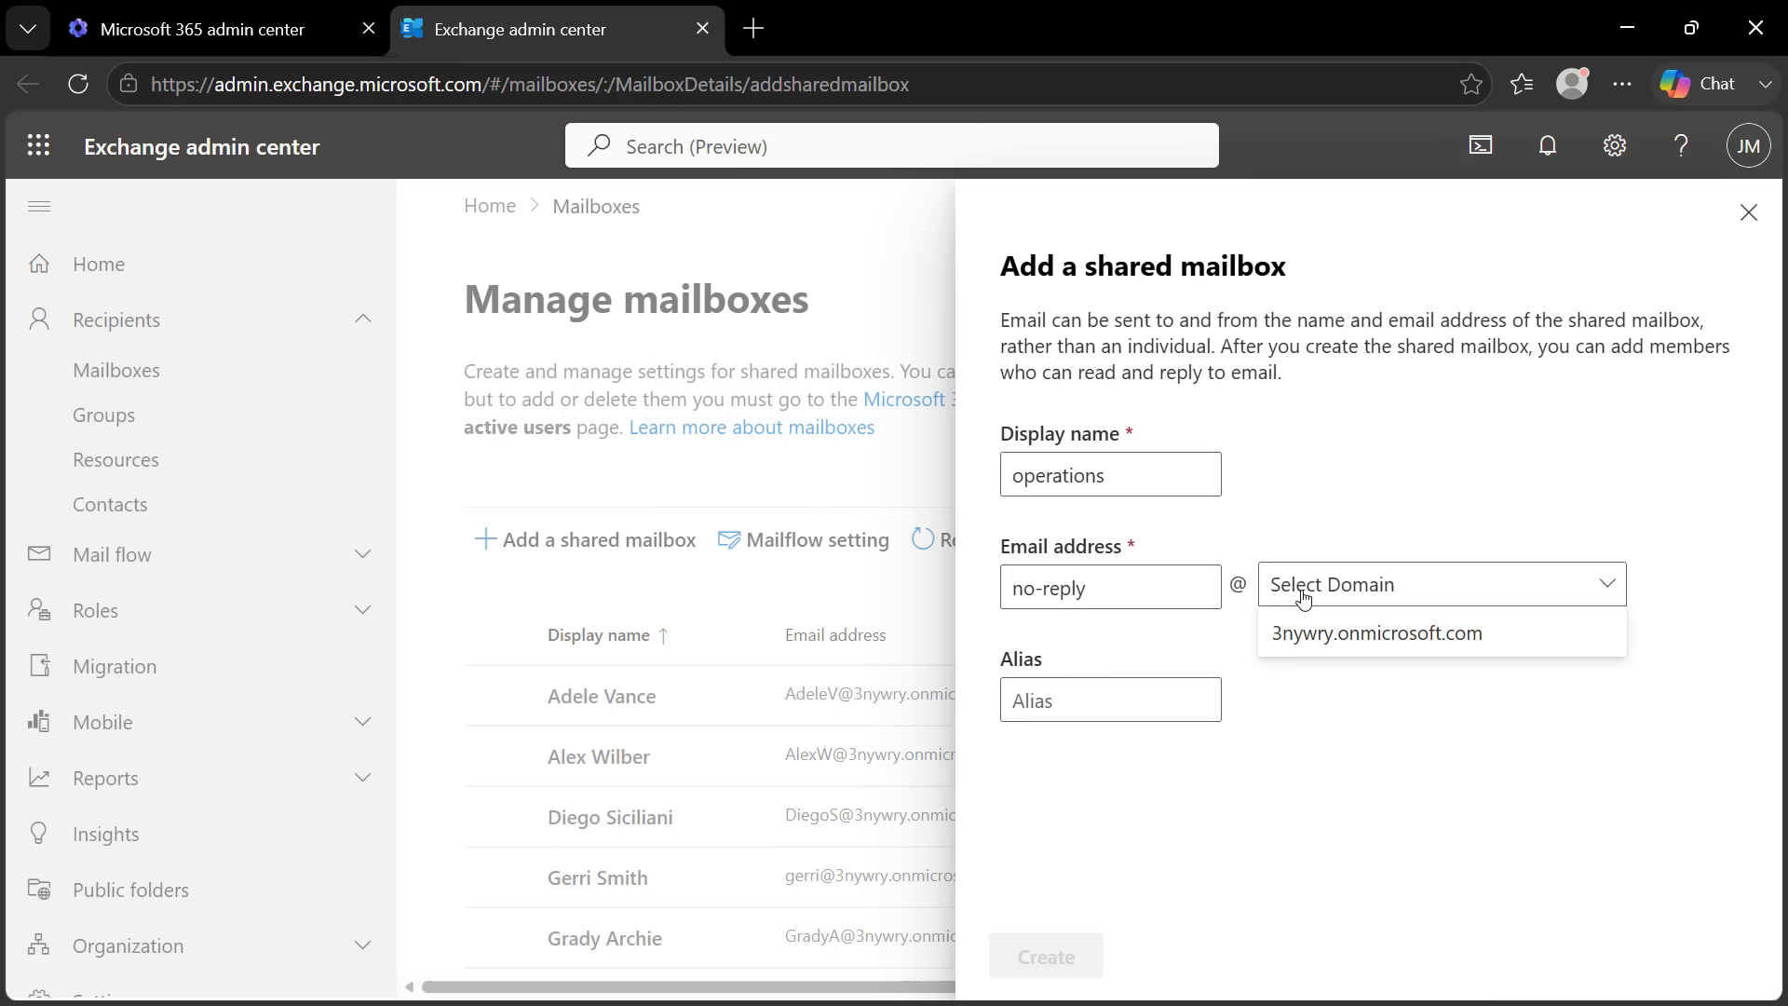
{"action": "left_click", "coordinate": [1341, 646]}
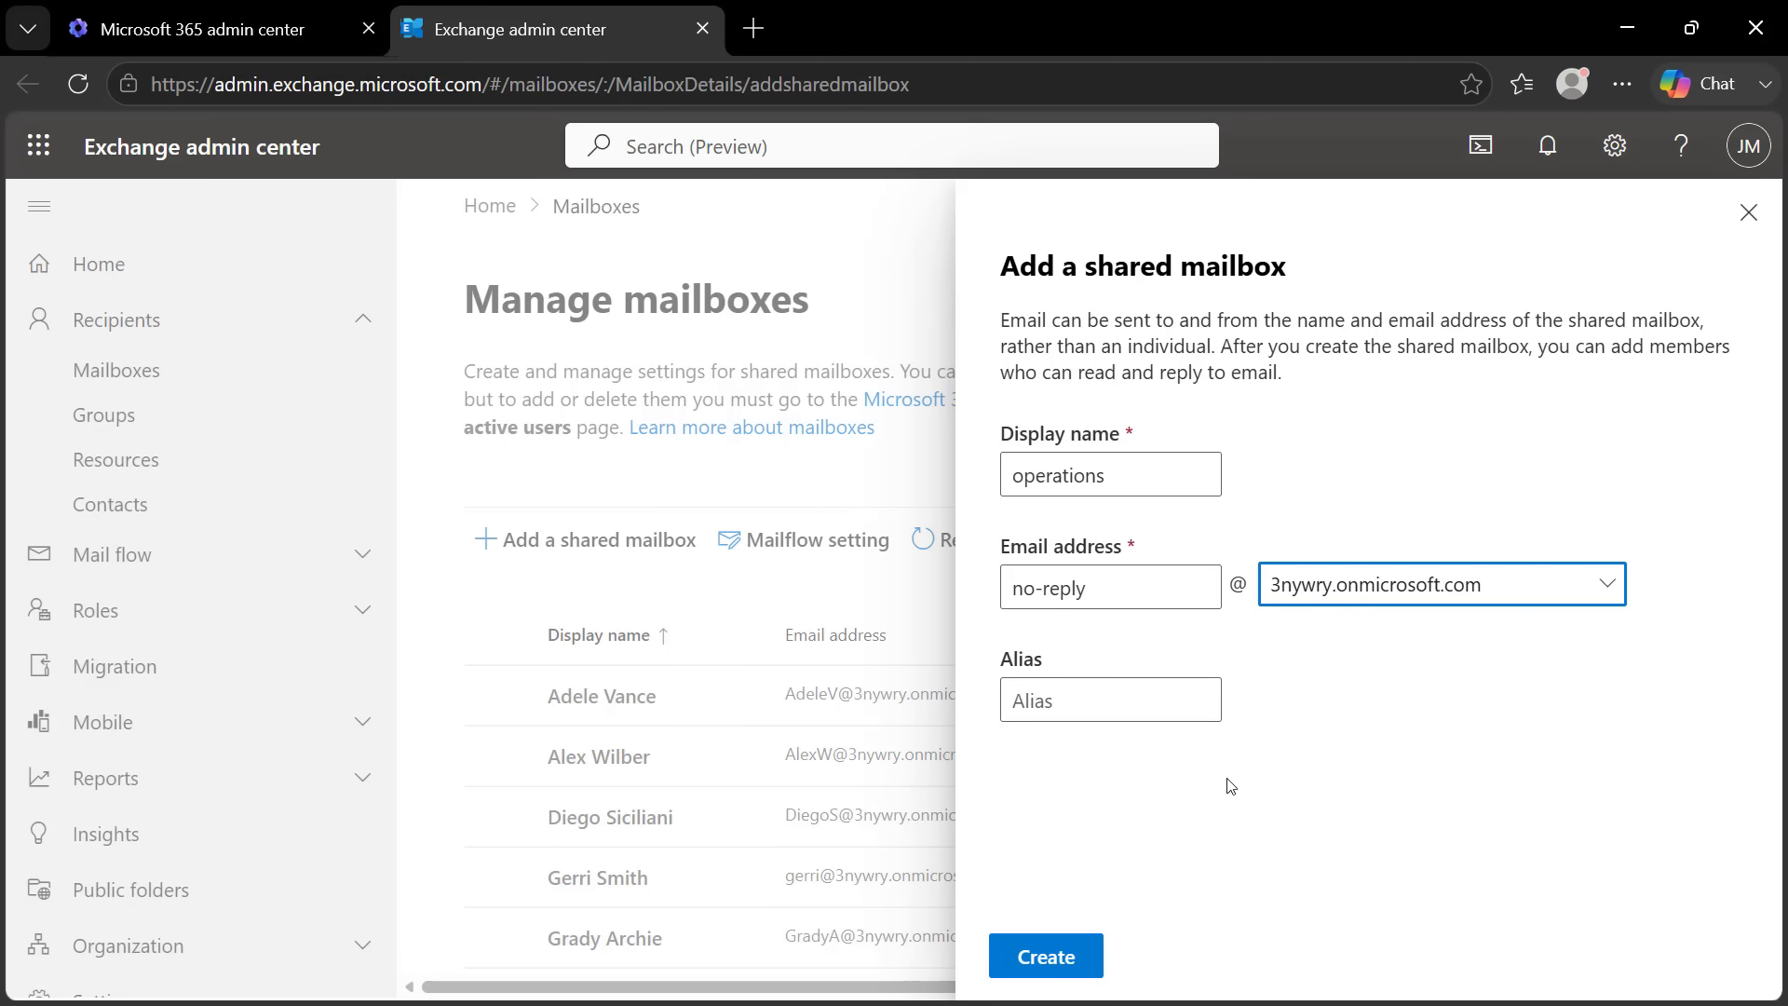
{"action": "left_click", "coordinate": [1044, 969]}
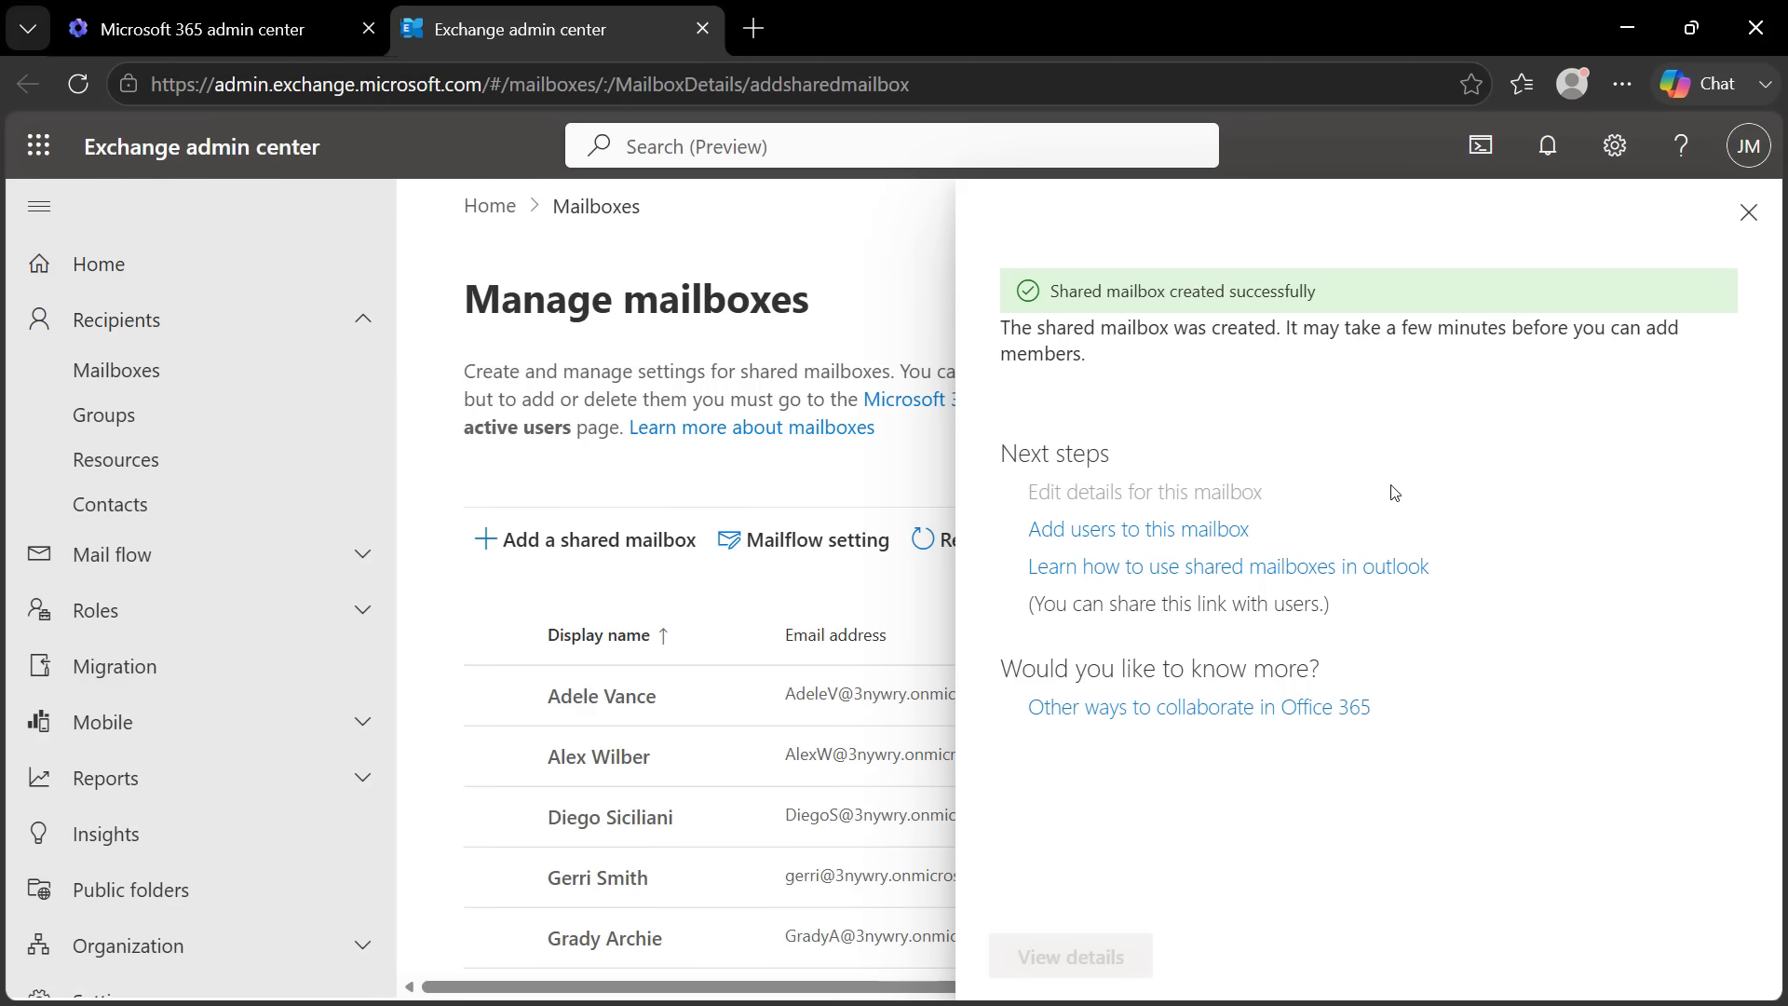
Add the admin account as a member of the operations mailbox, confirm the permissions, and close the panel
{"action": "left_click", "coordinate": [1091, 537]}
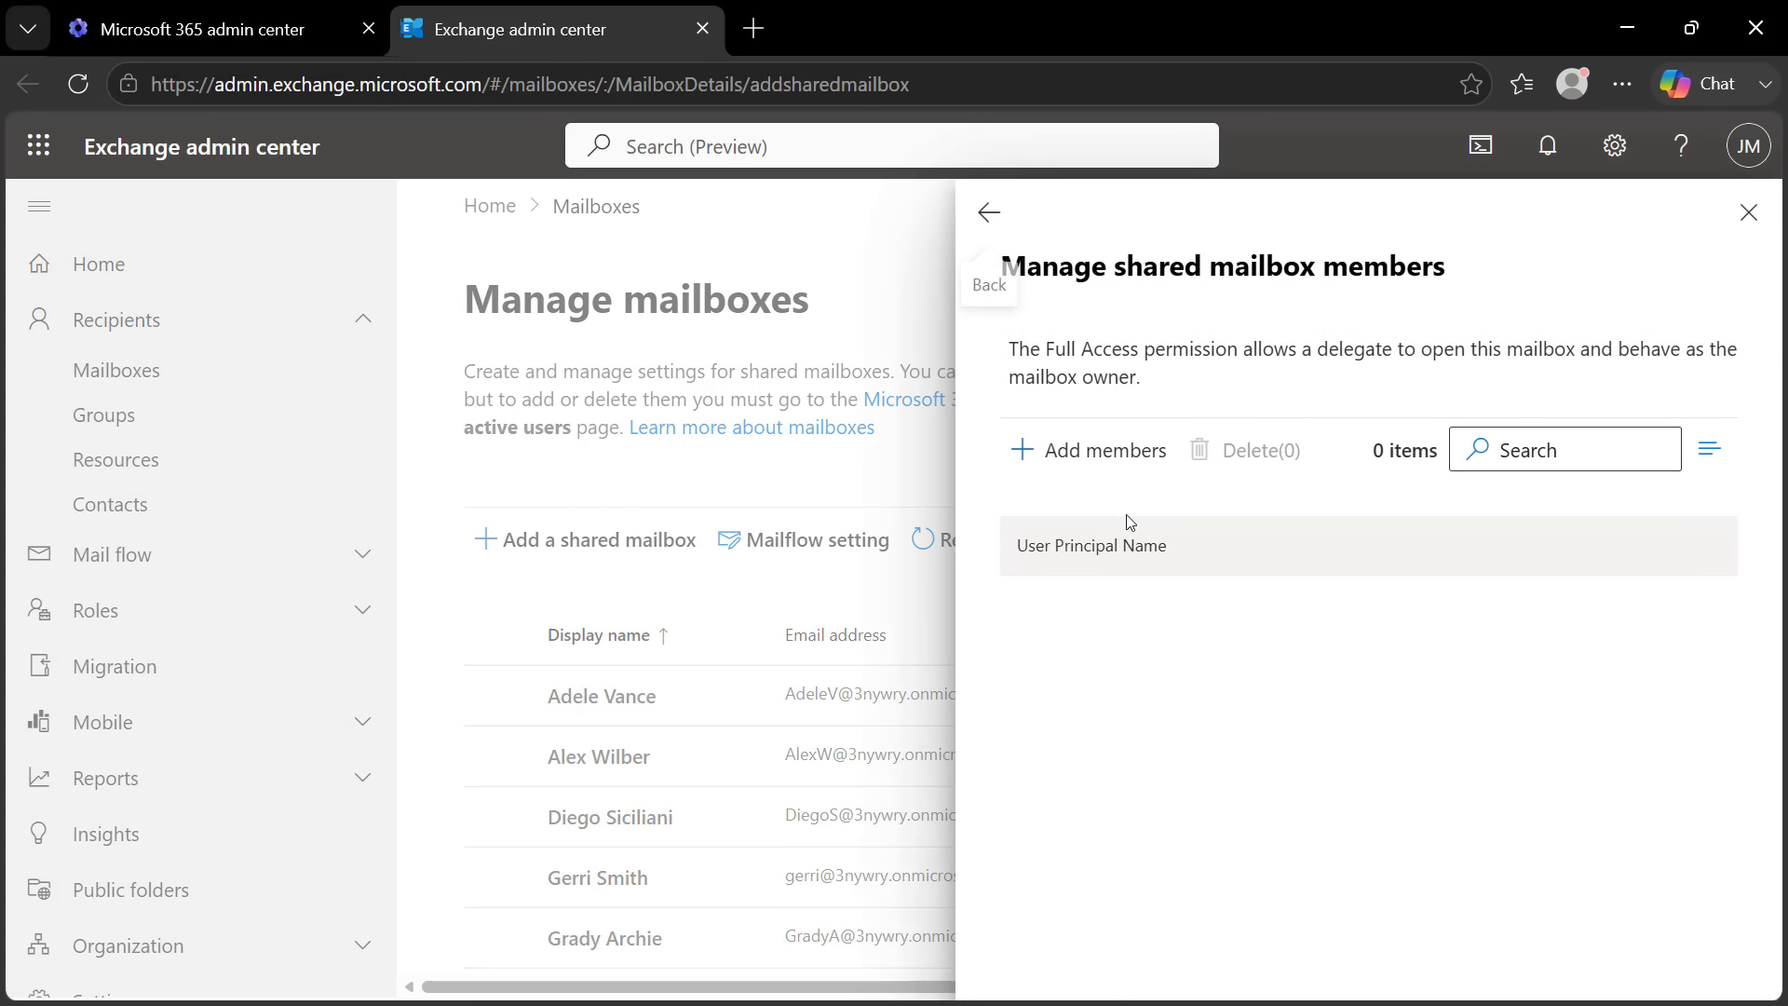
{"action": "left_click", "coordinate": [1071, 450]}
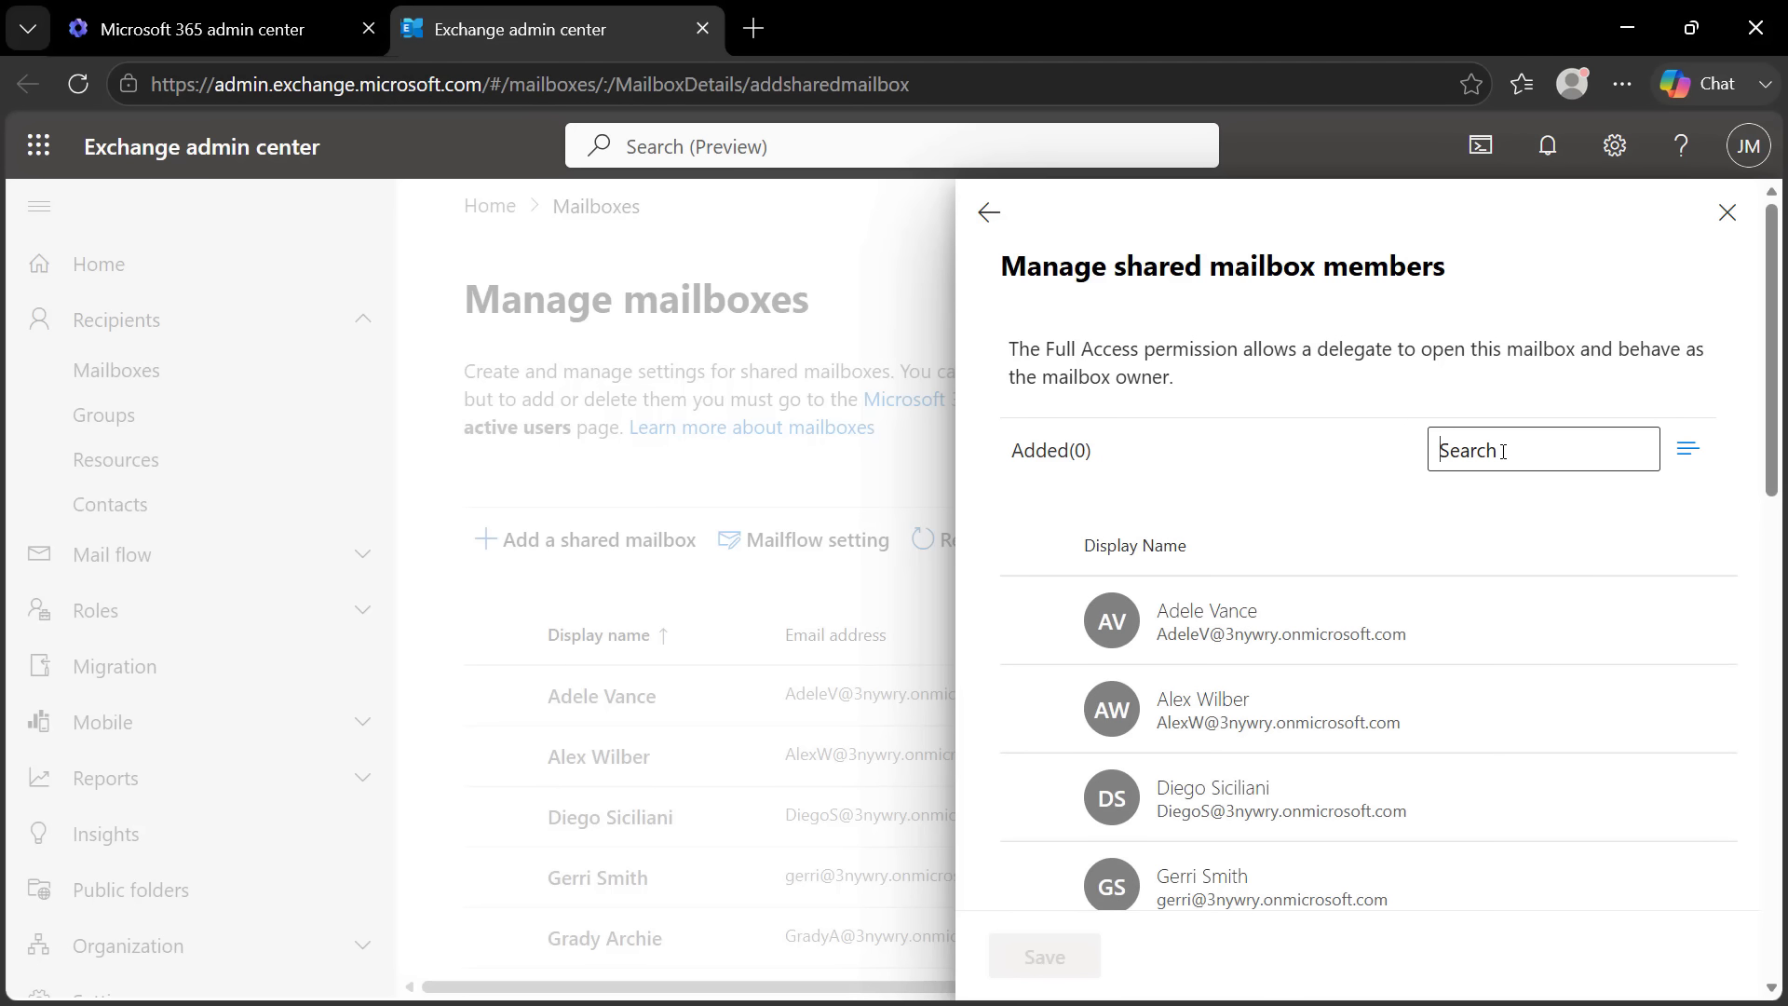
{"action": "type", "text": "admin"}
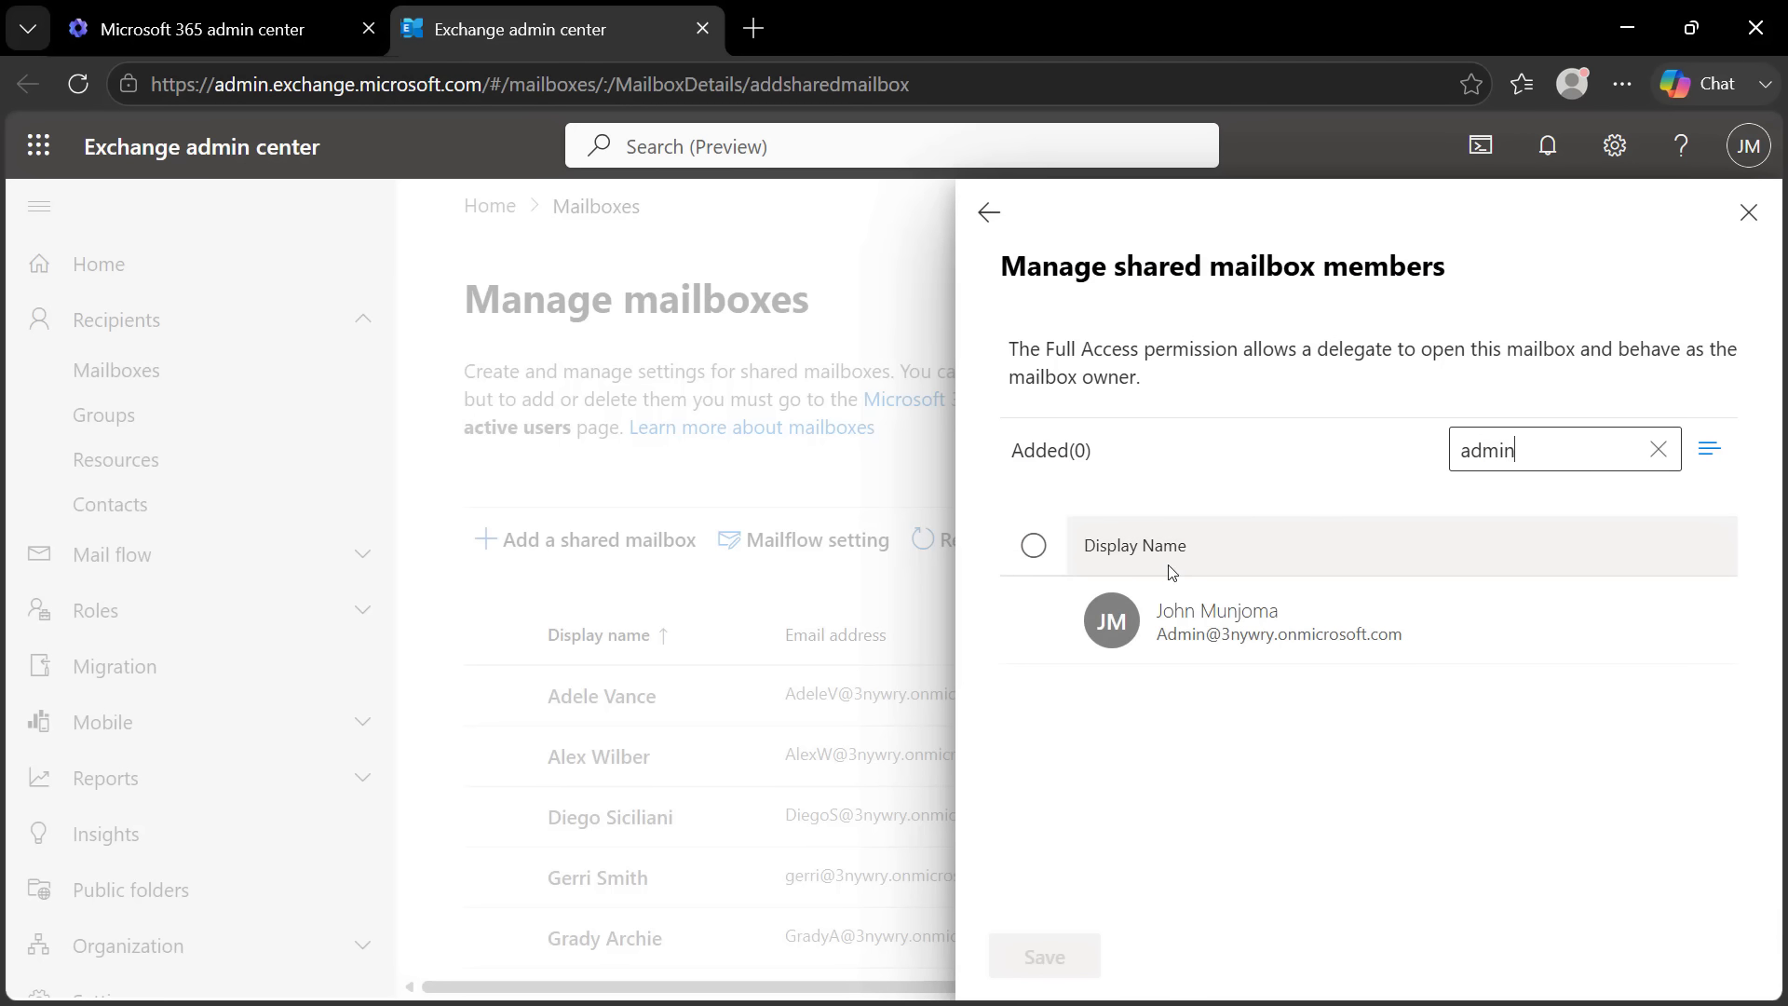
{"action": "left_click", "coordinate": [1033, 606]}
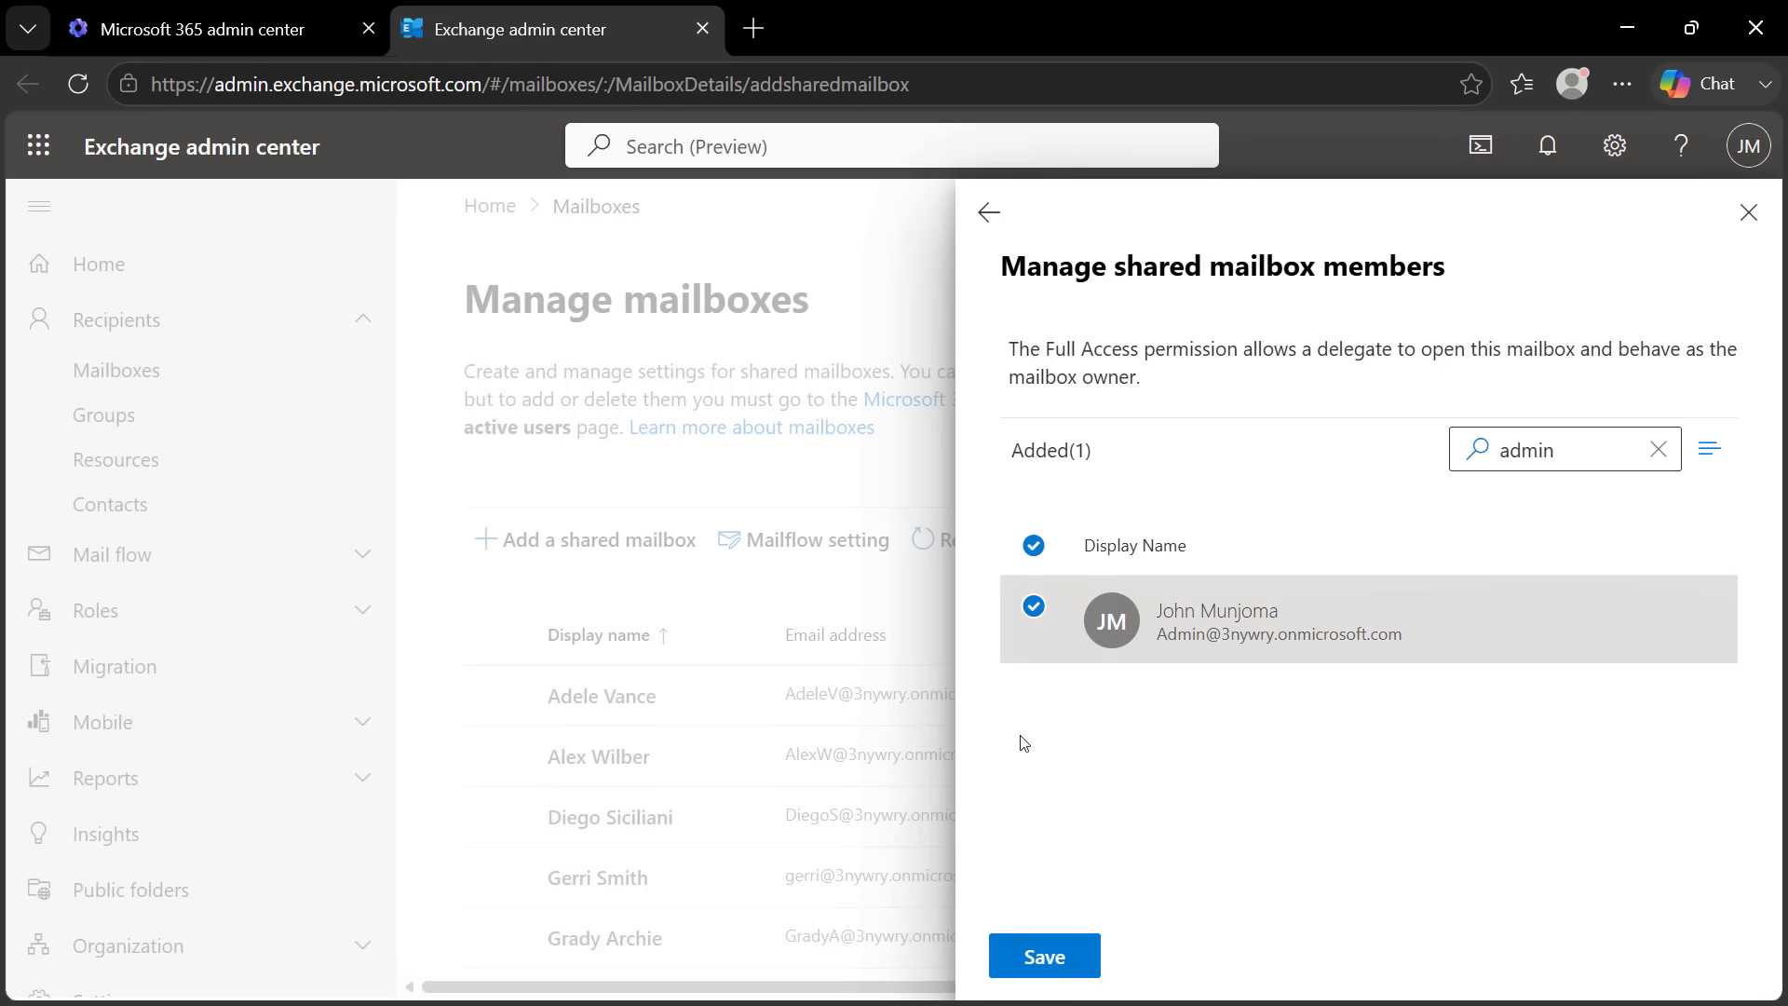
{"action": "left_click", "coordinate": [1048, 958]}
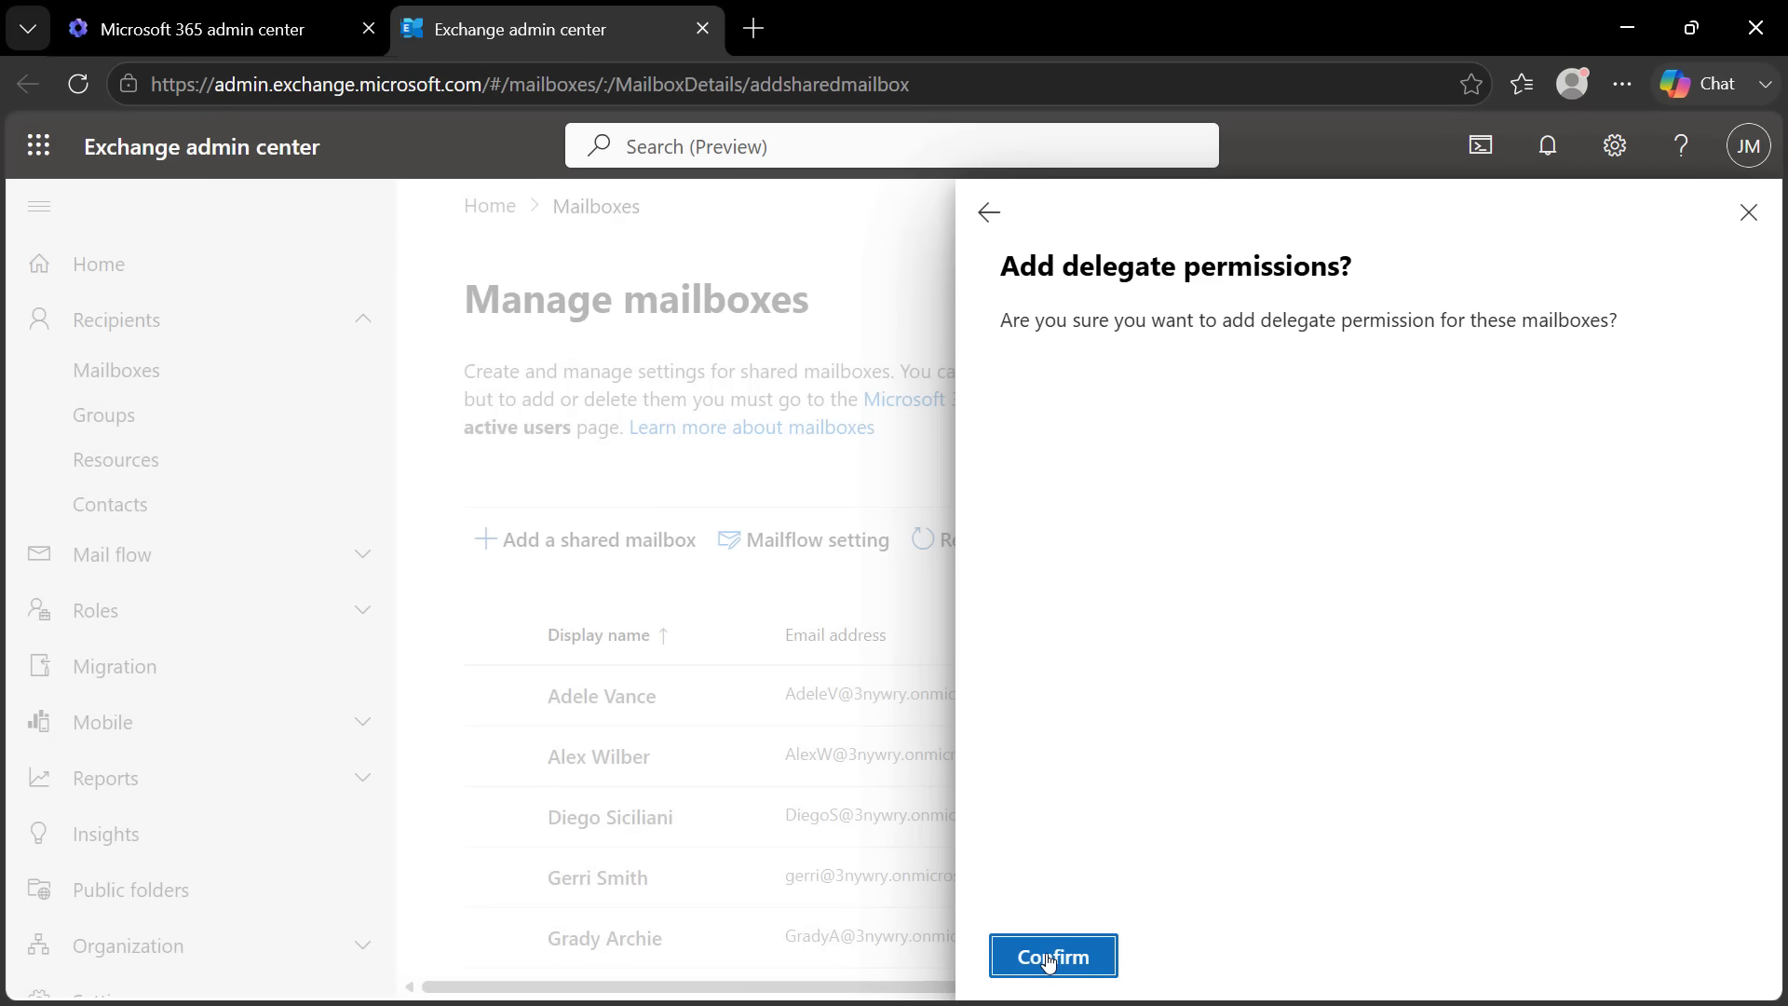
{"action": "left_click", "coordinate": [1049, 960]}
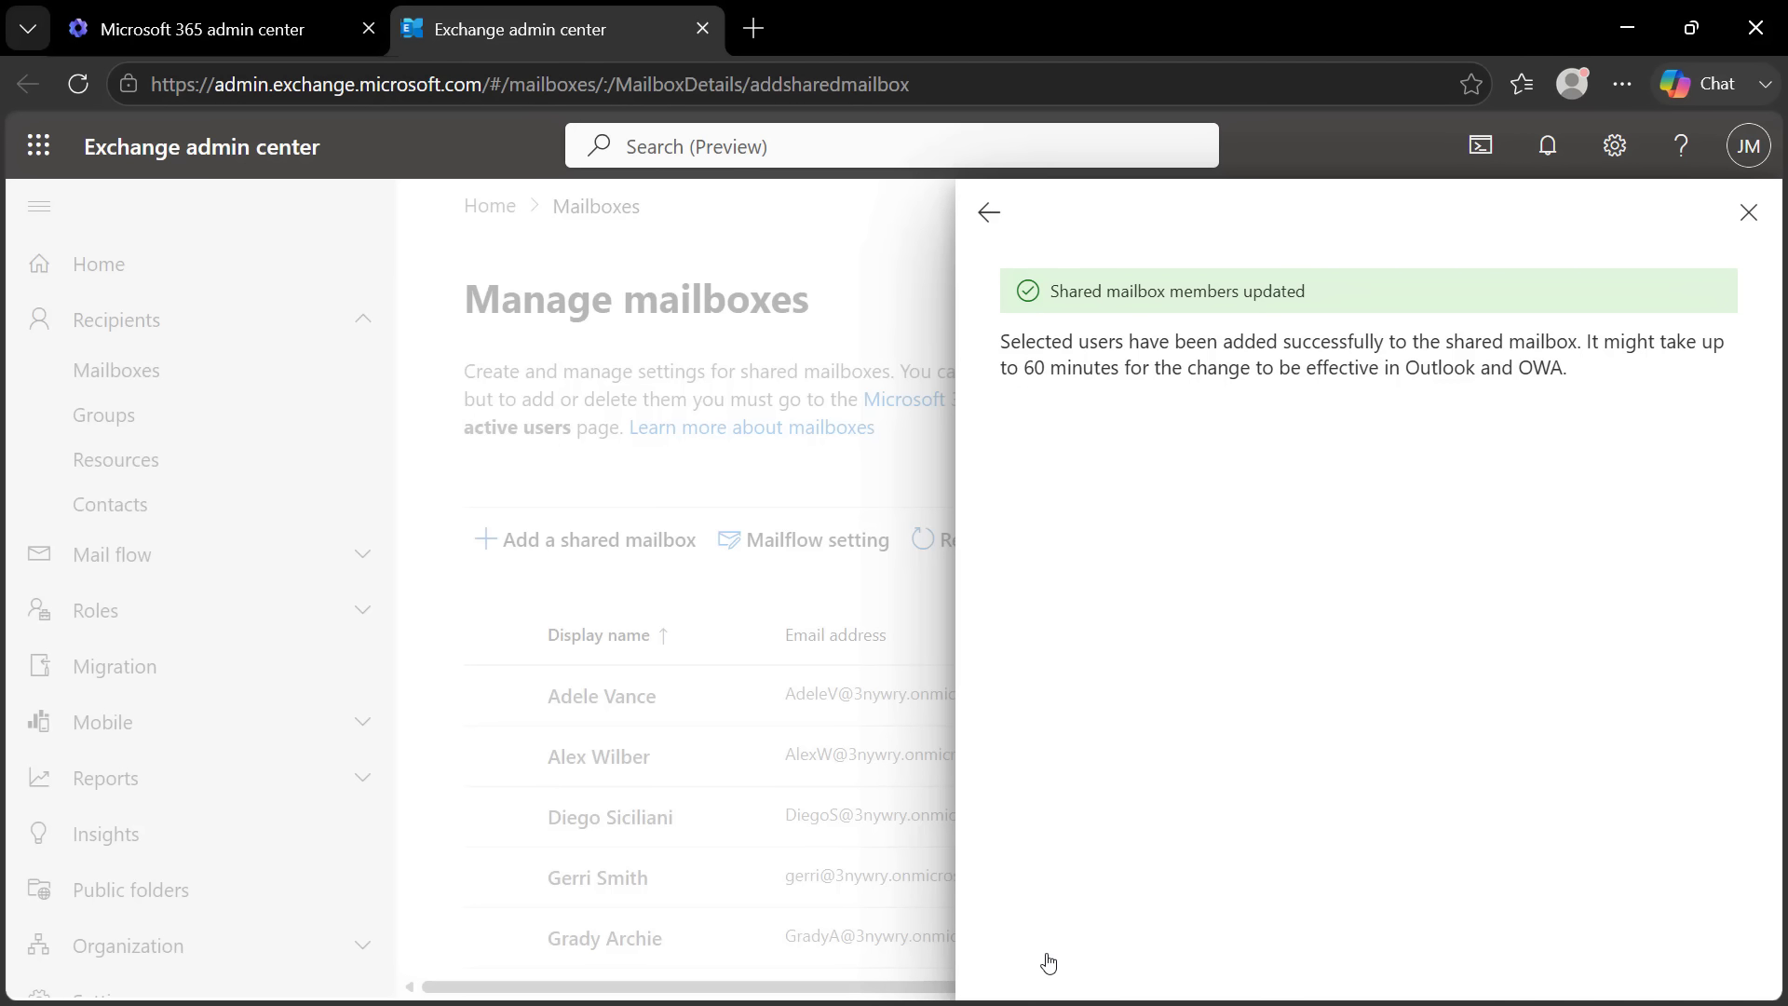
{"action": "left_click", "coordinate": [1749, 213]}
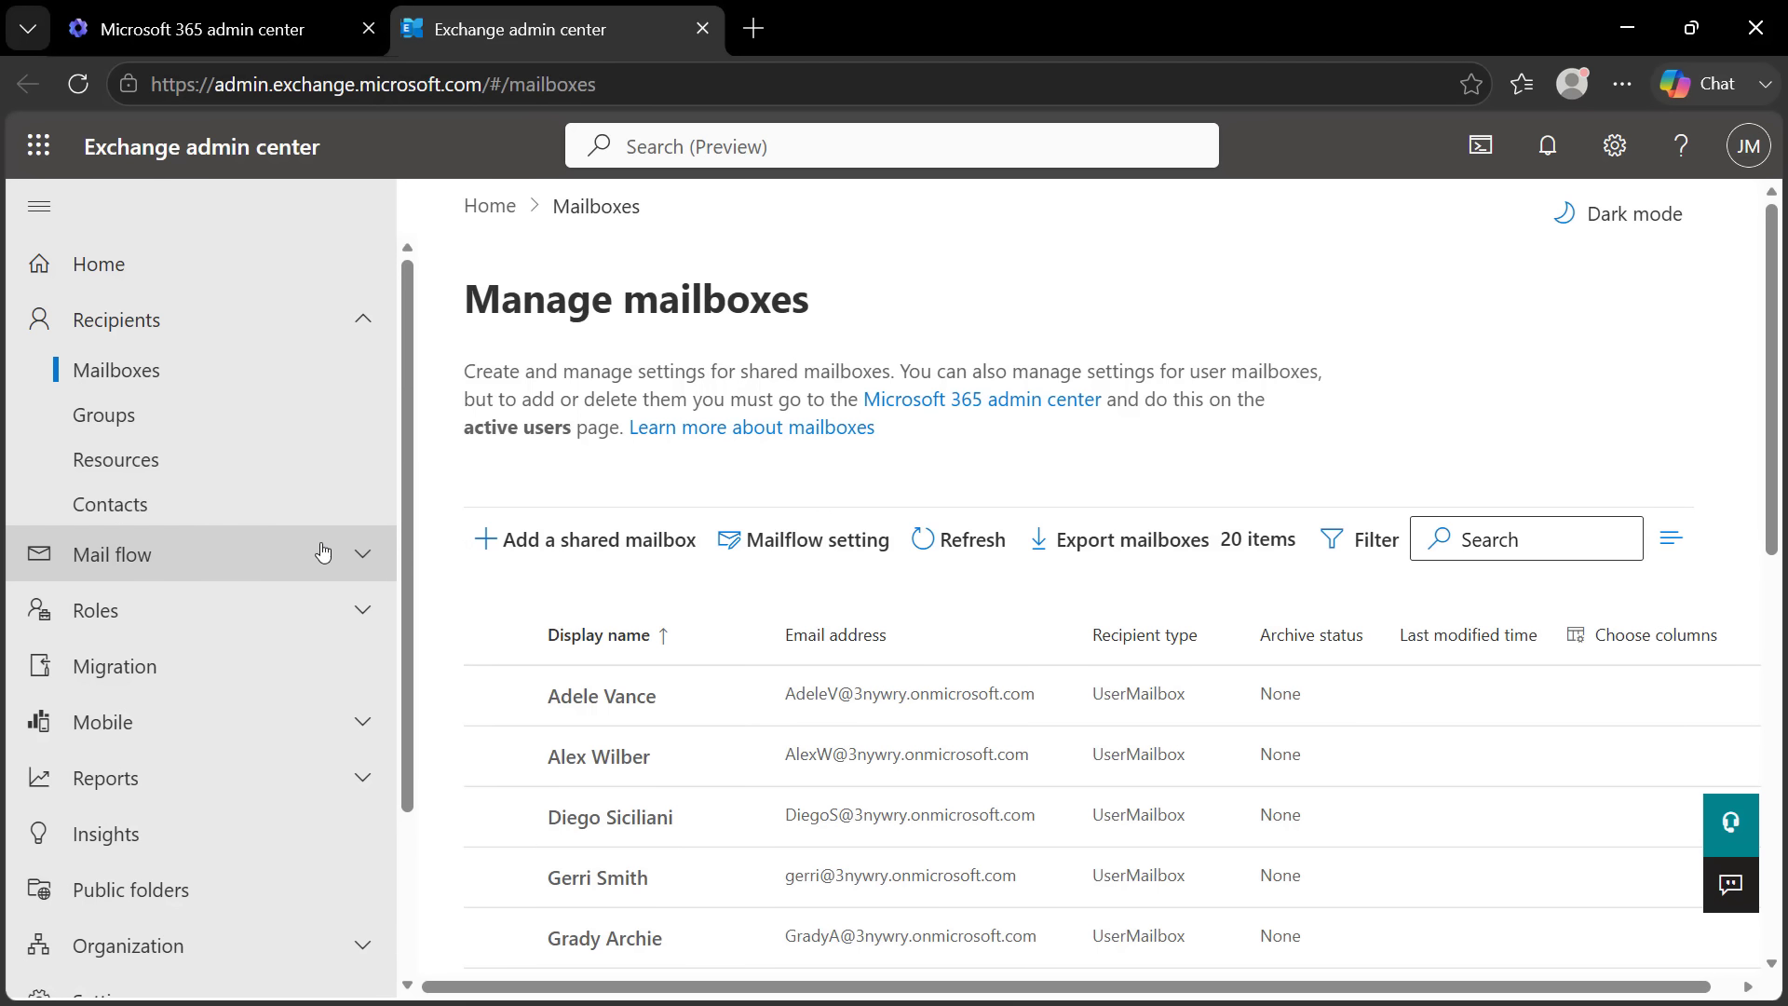
Under Mail flow > Rules, create a new rule named 'Operations' and show its condition list
{"action": "left_click", "coordinate": [349, 556]}
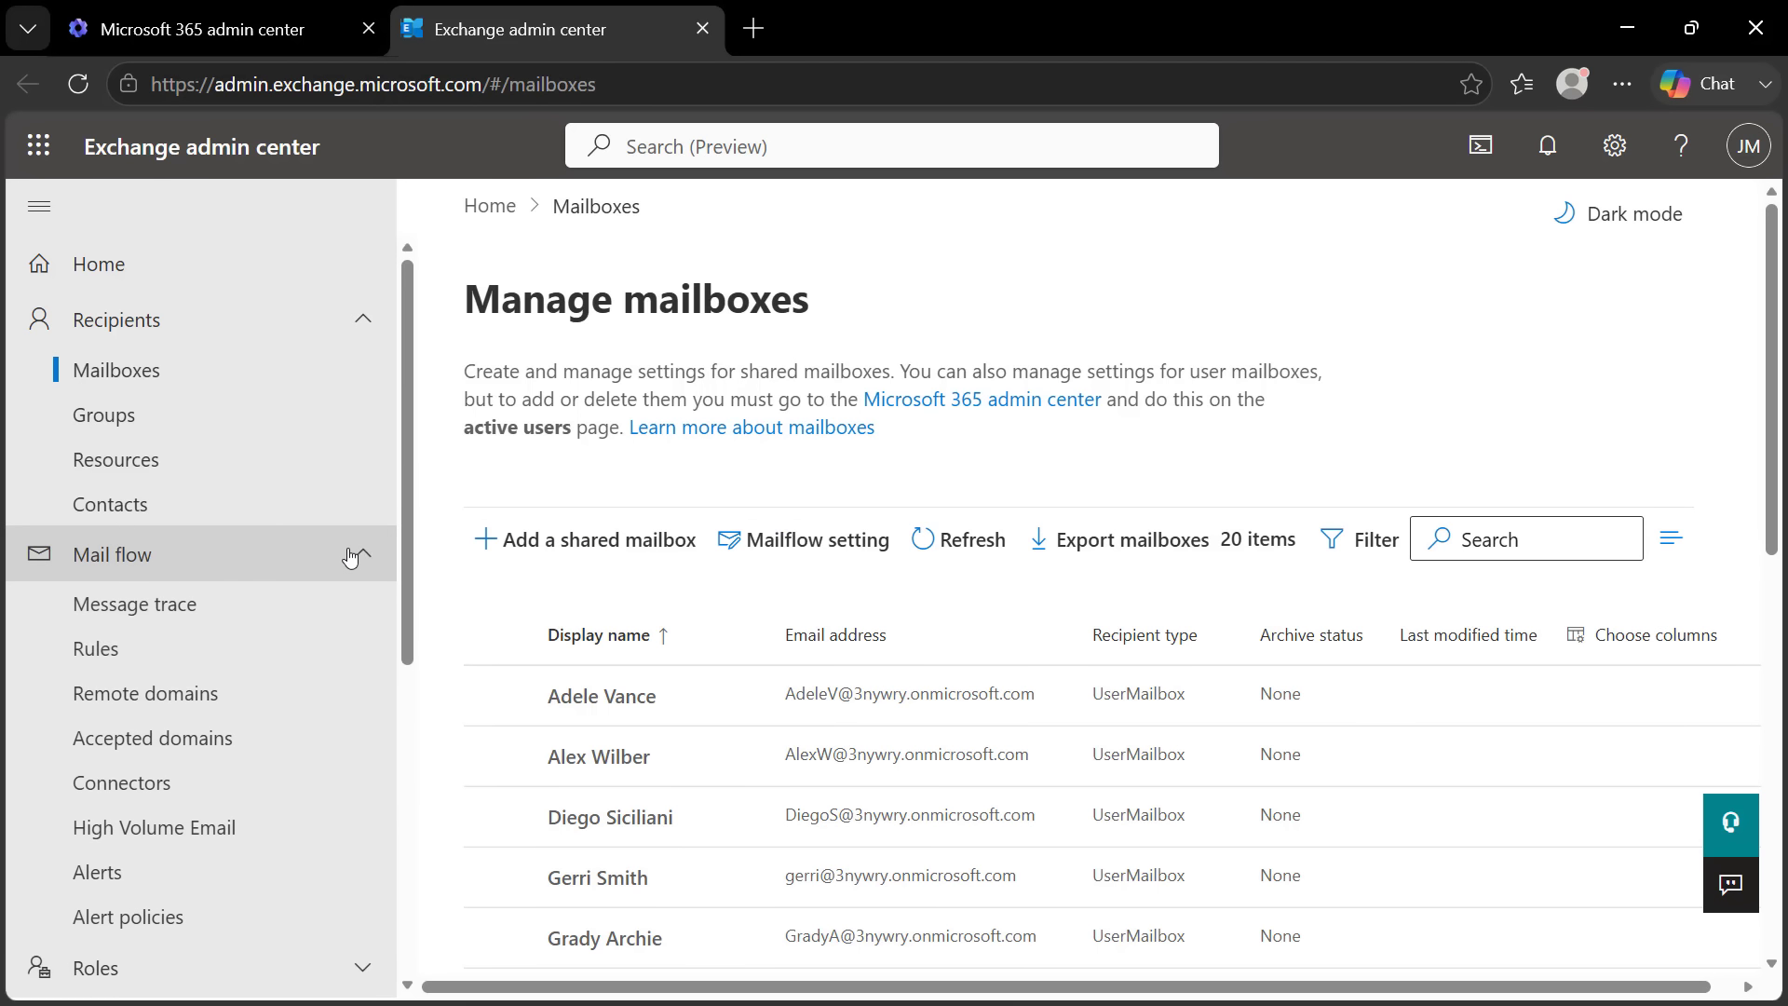
{"action": "left_click", "coordinate": [77, 666]}
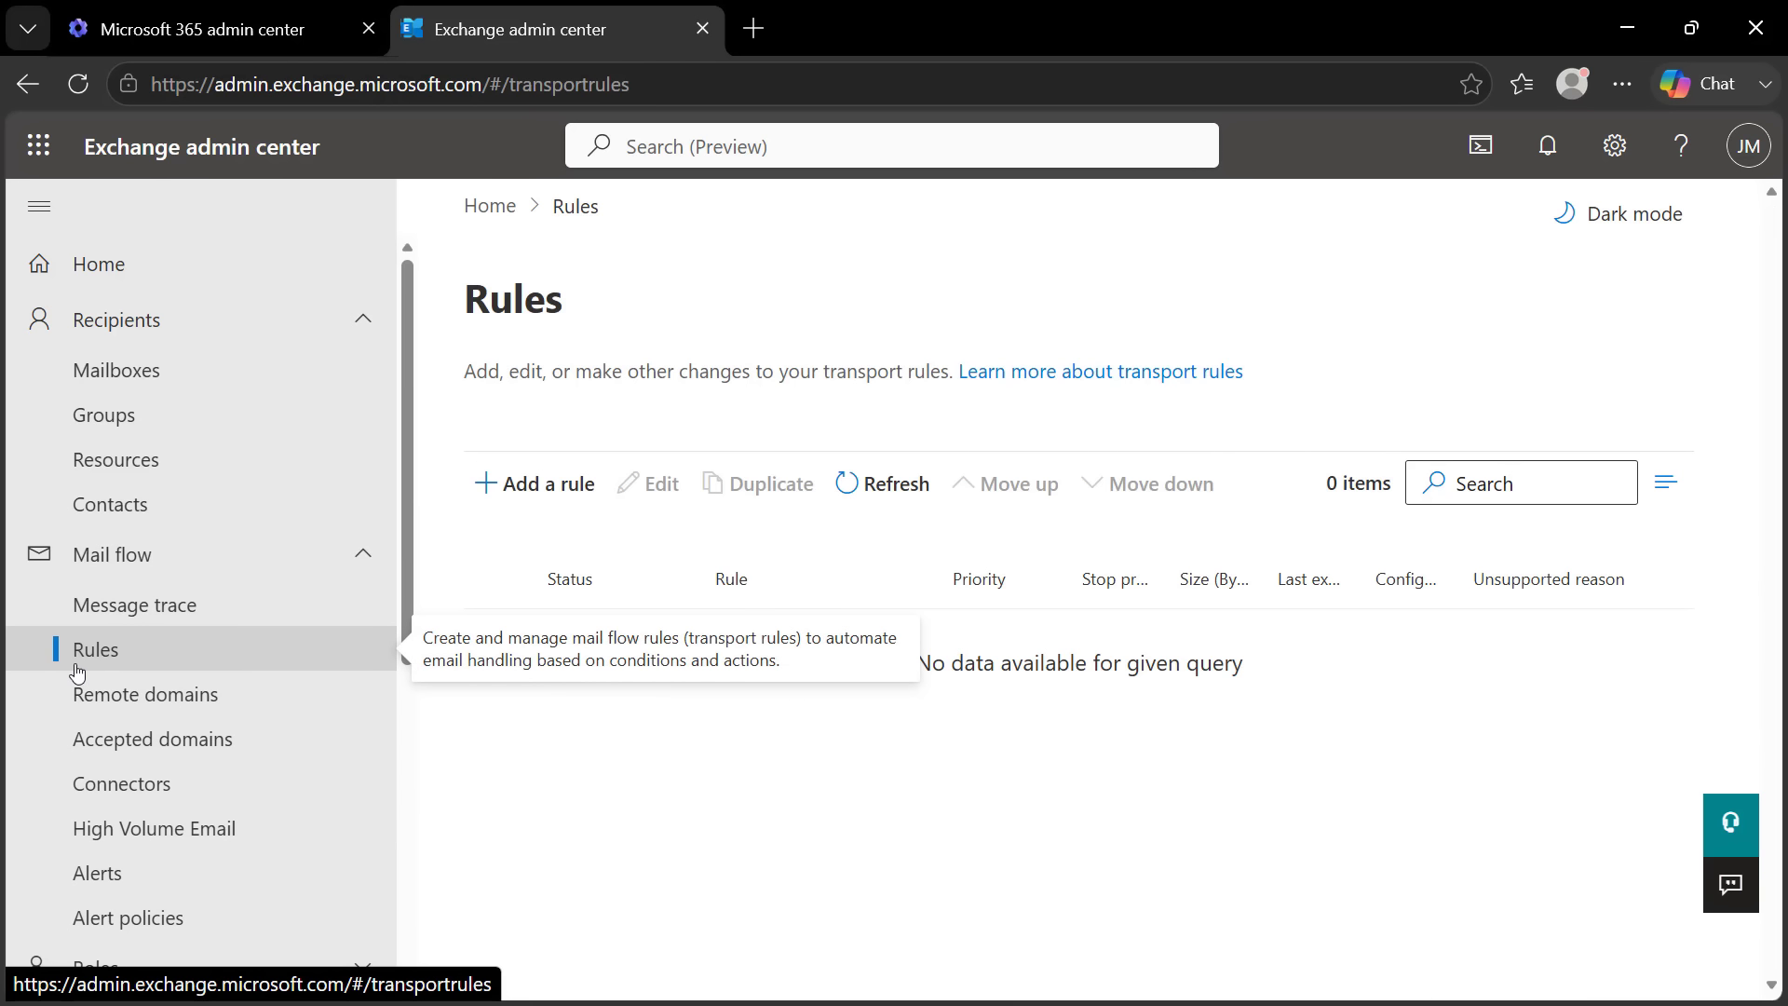
{"action": "left_click", "coordinate": [526, 506]}
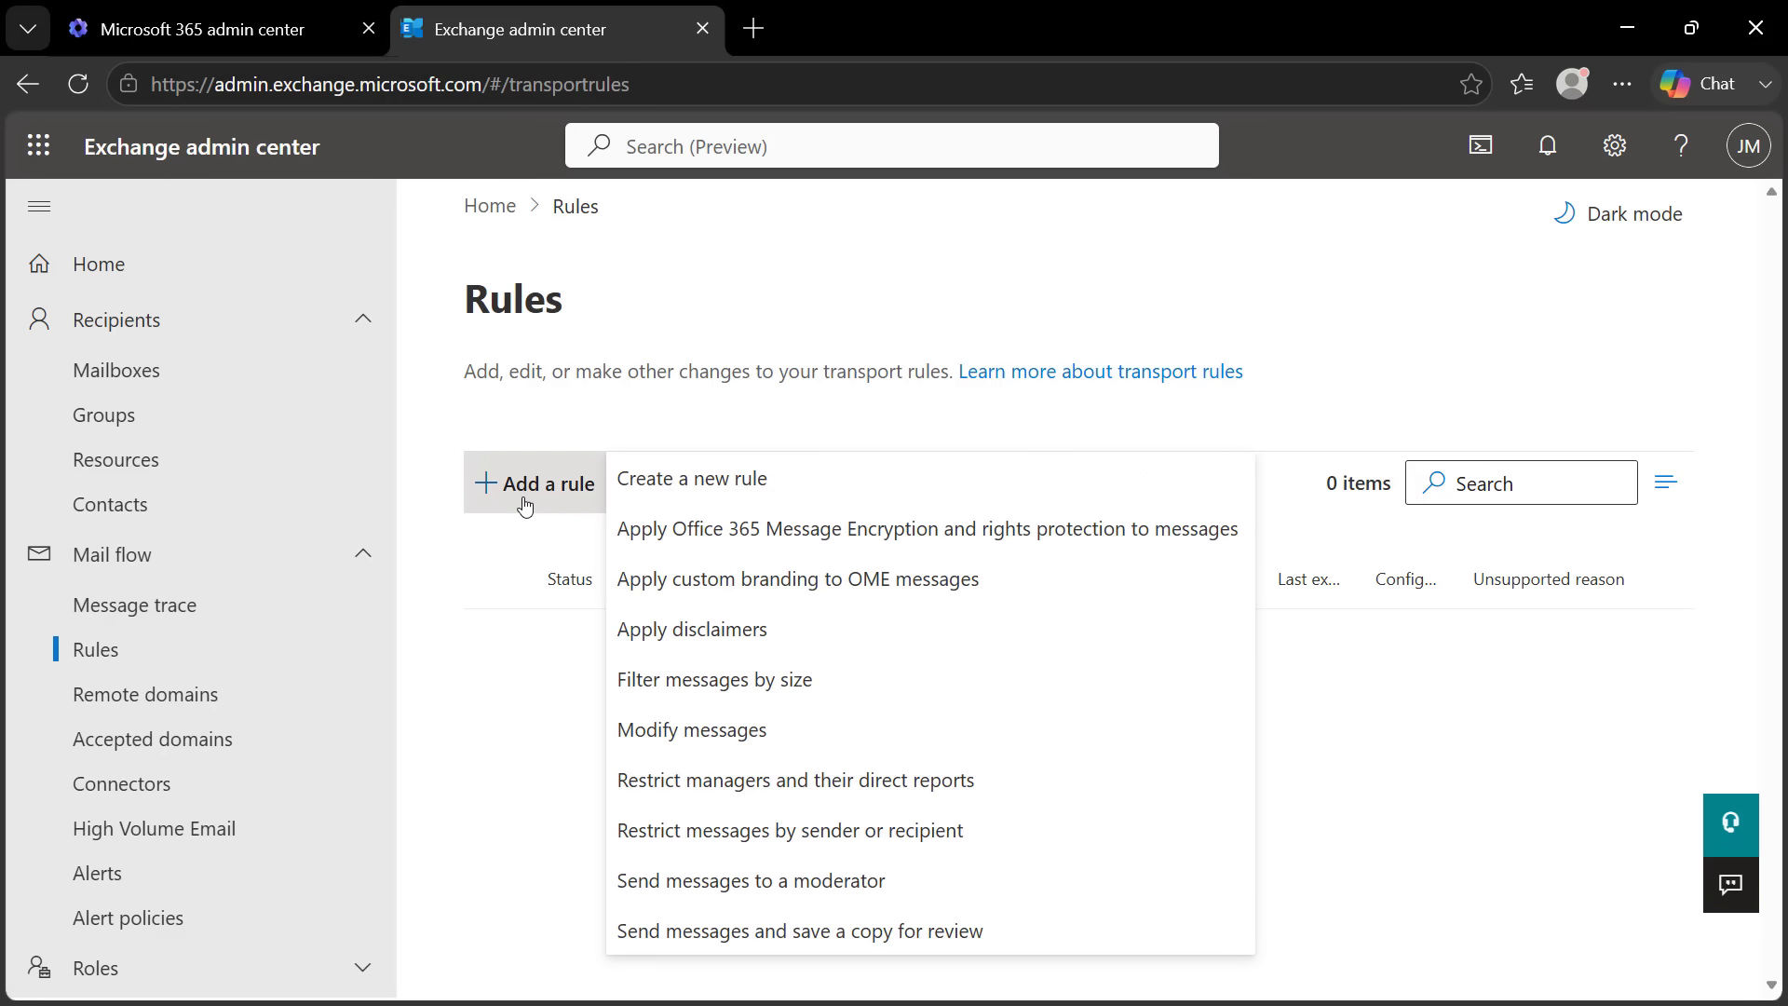
{"action": "left_click", "coordinate": [733, 482]}
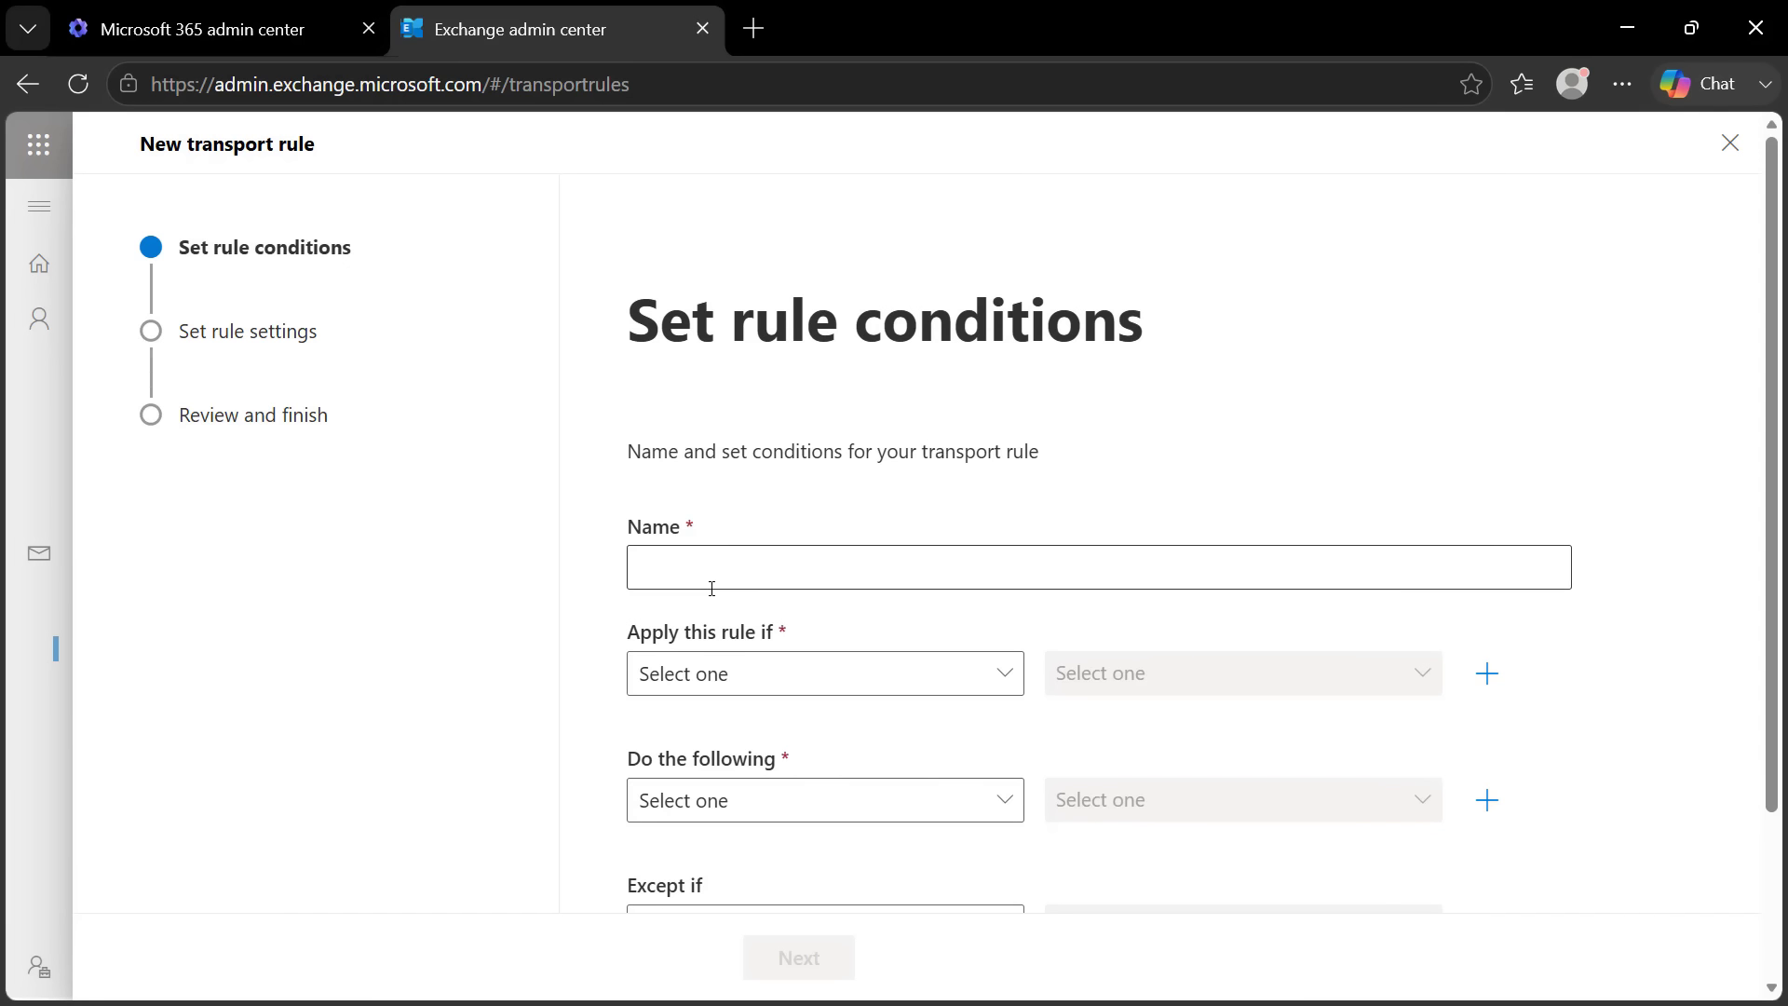
{"action": "left_click", "coordinate": [739, 565]}
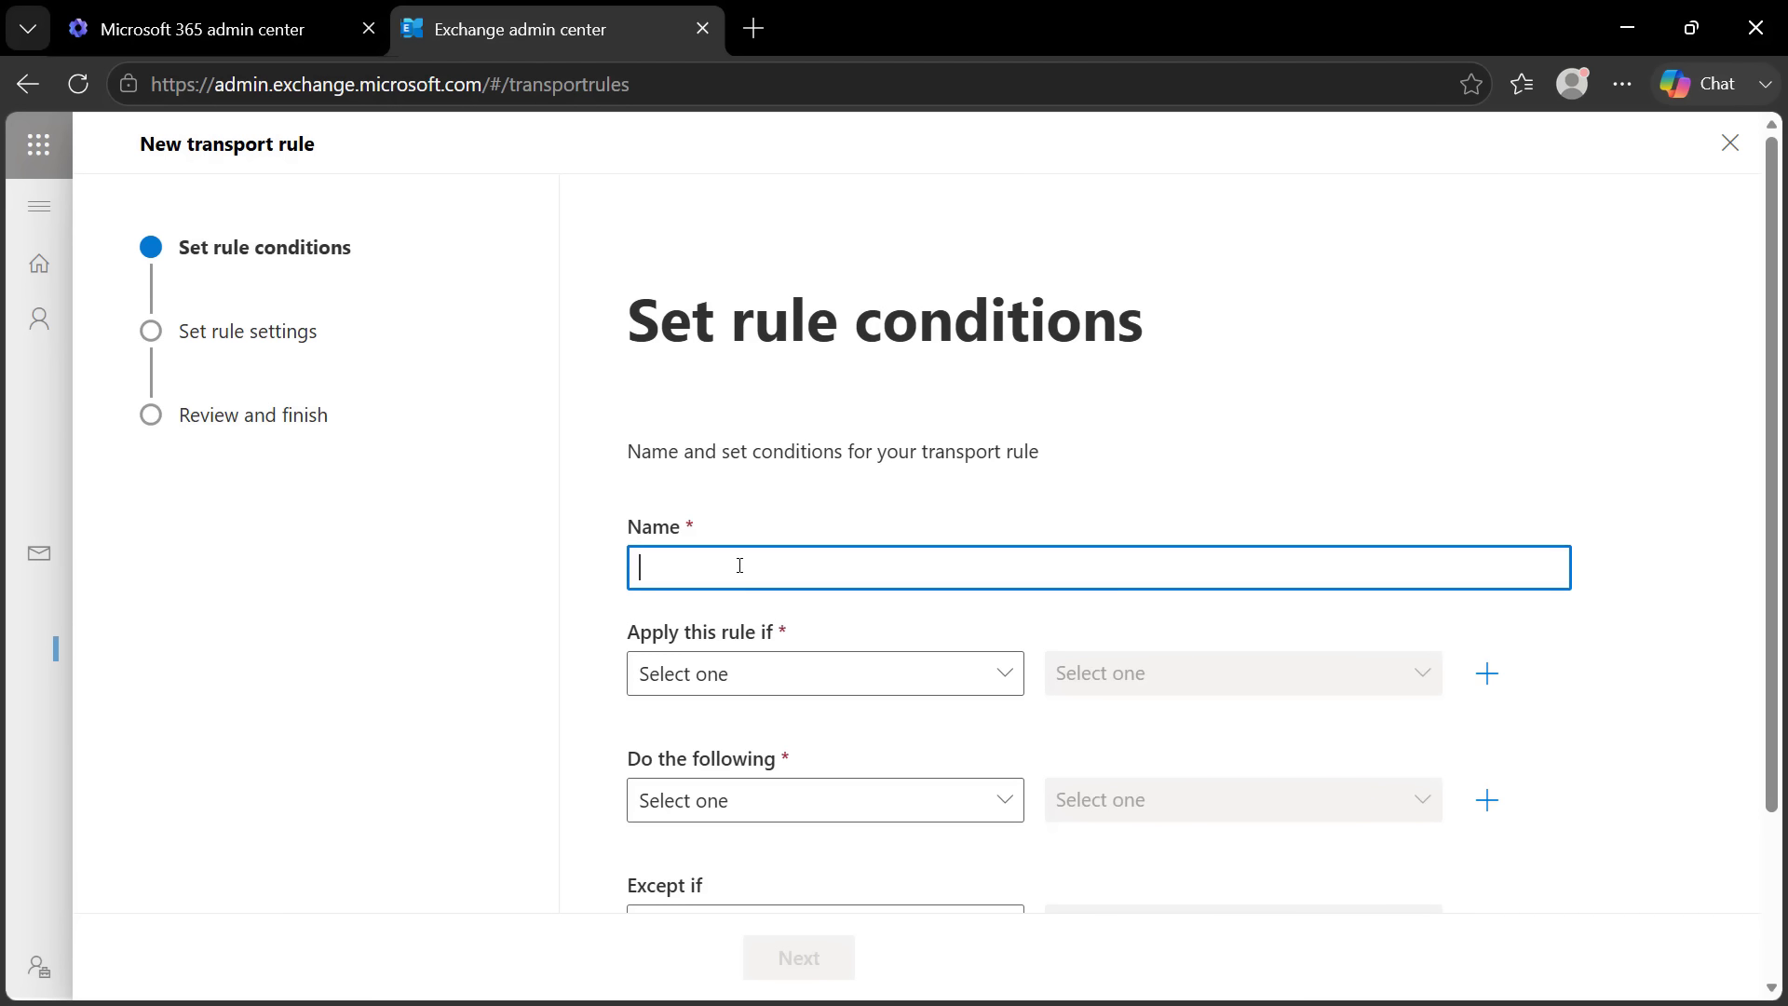
{"action": "type", "text": "Operations"}
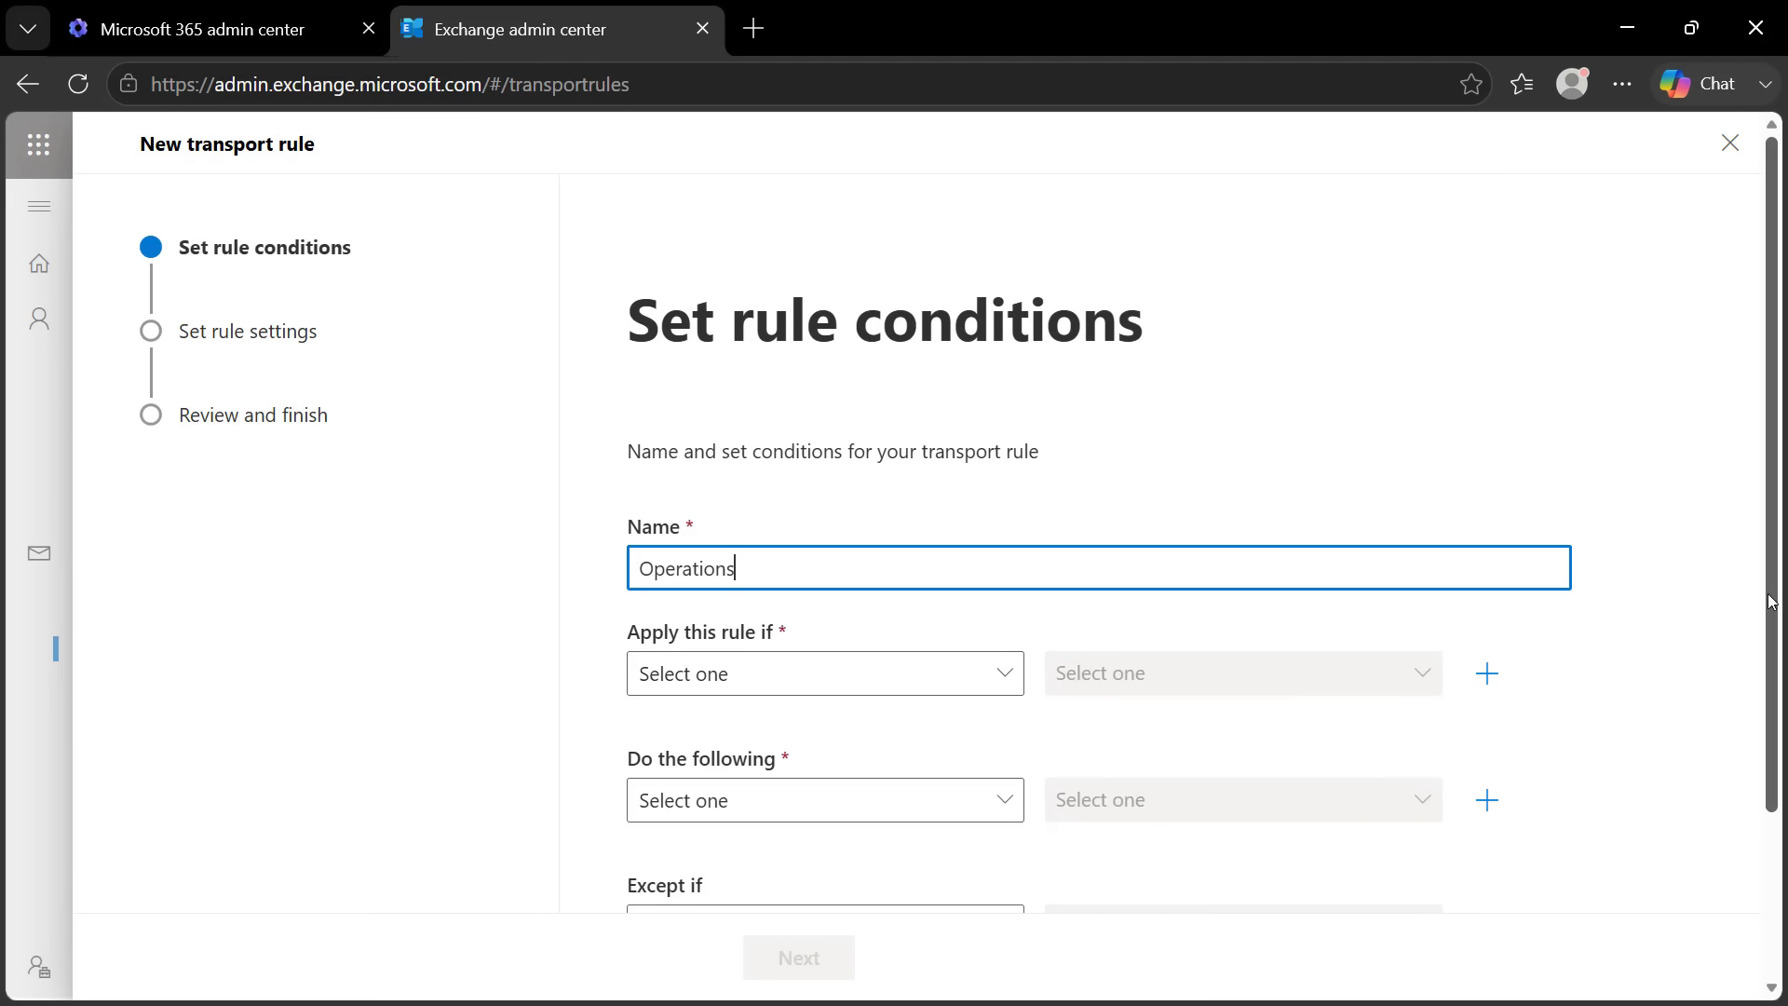
{"action": "scroll", "coordinate": [1780, 589], "scroll_direction": "down", "scroll_amount": 3}
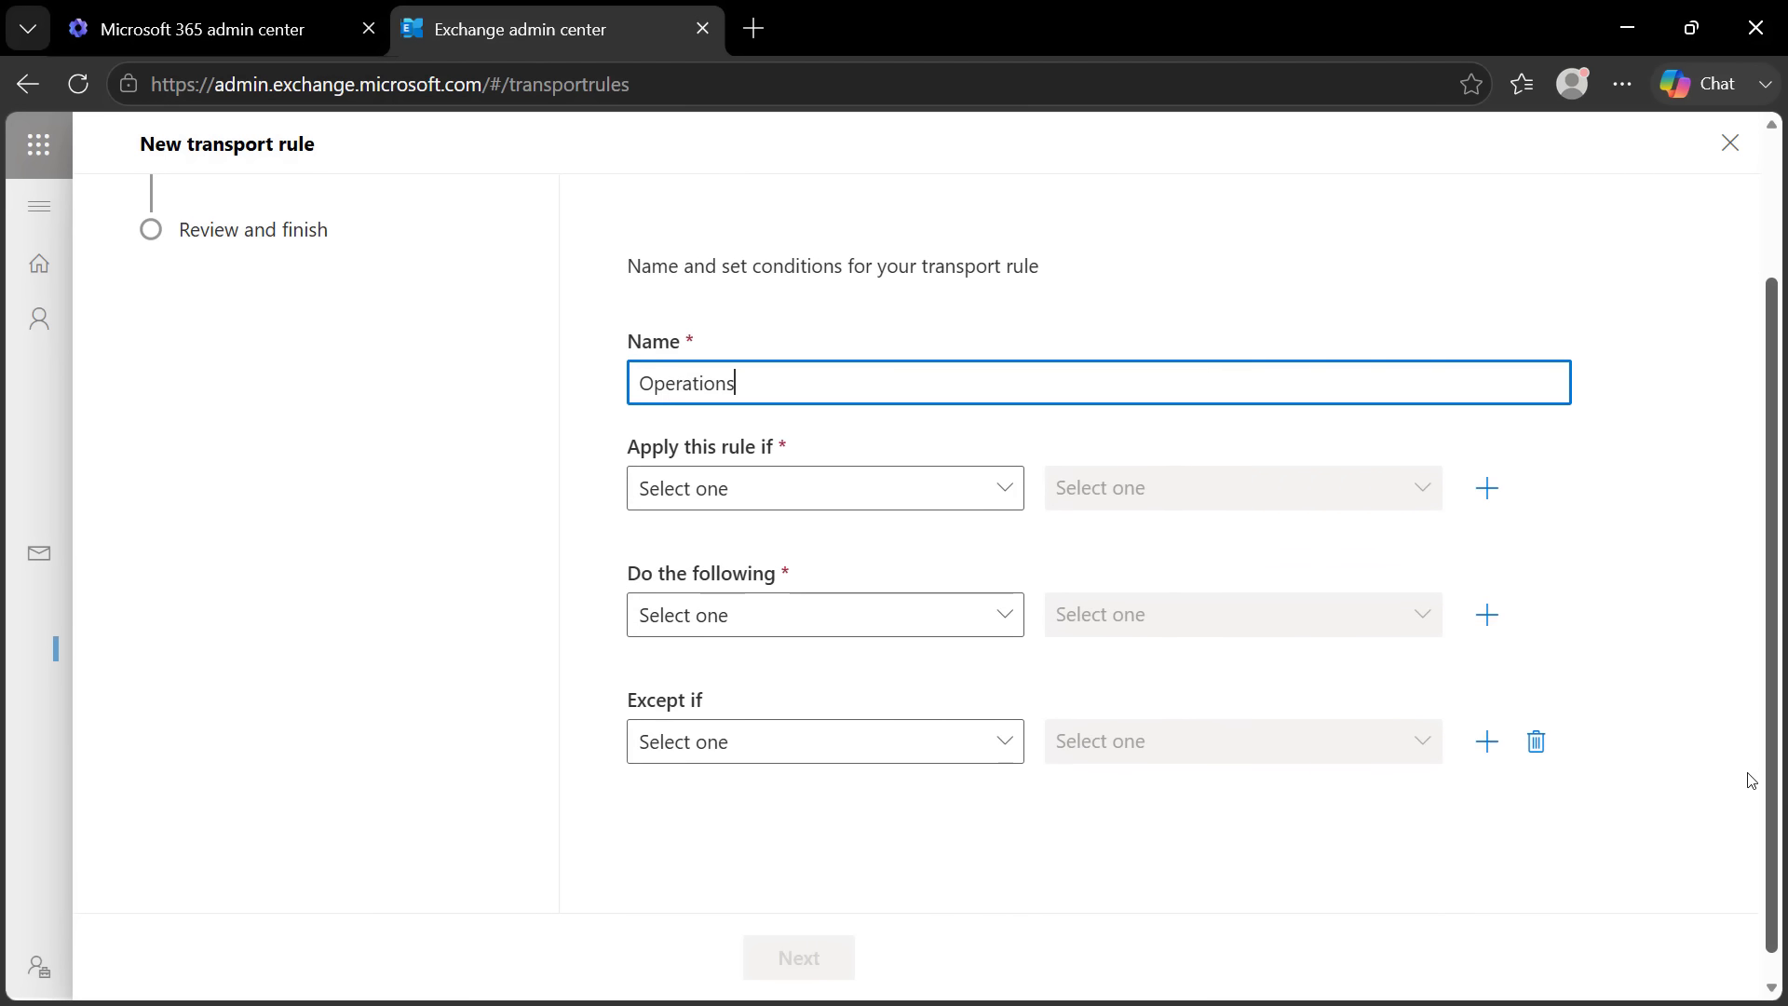
{"action": "left_click", "coordinate": [793, 469]}
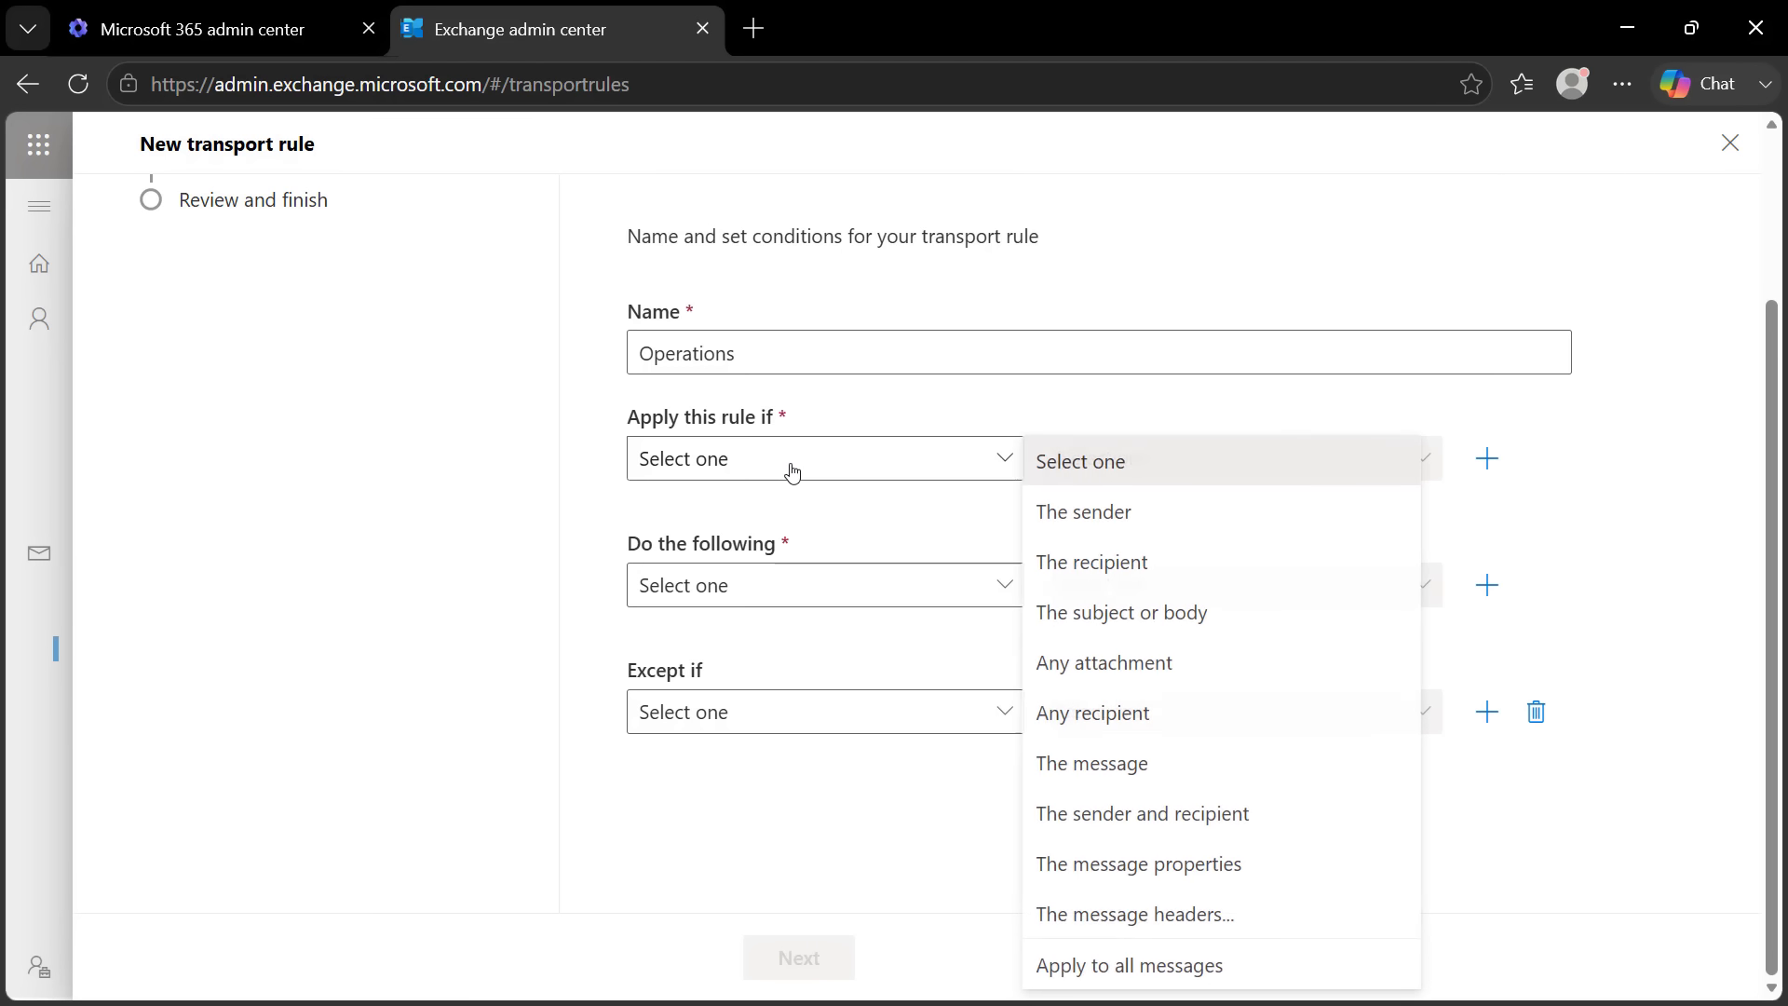
Set the condition to 'The recipient is this person' with the no-reply mailbox selected
{"action": "left_click", "coordinate": [1082, 563]}
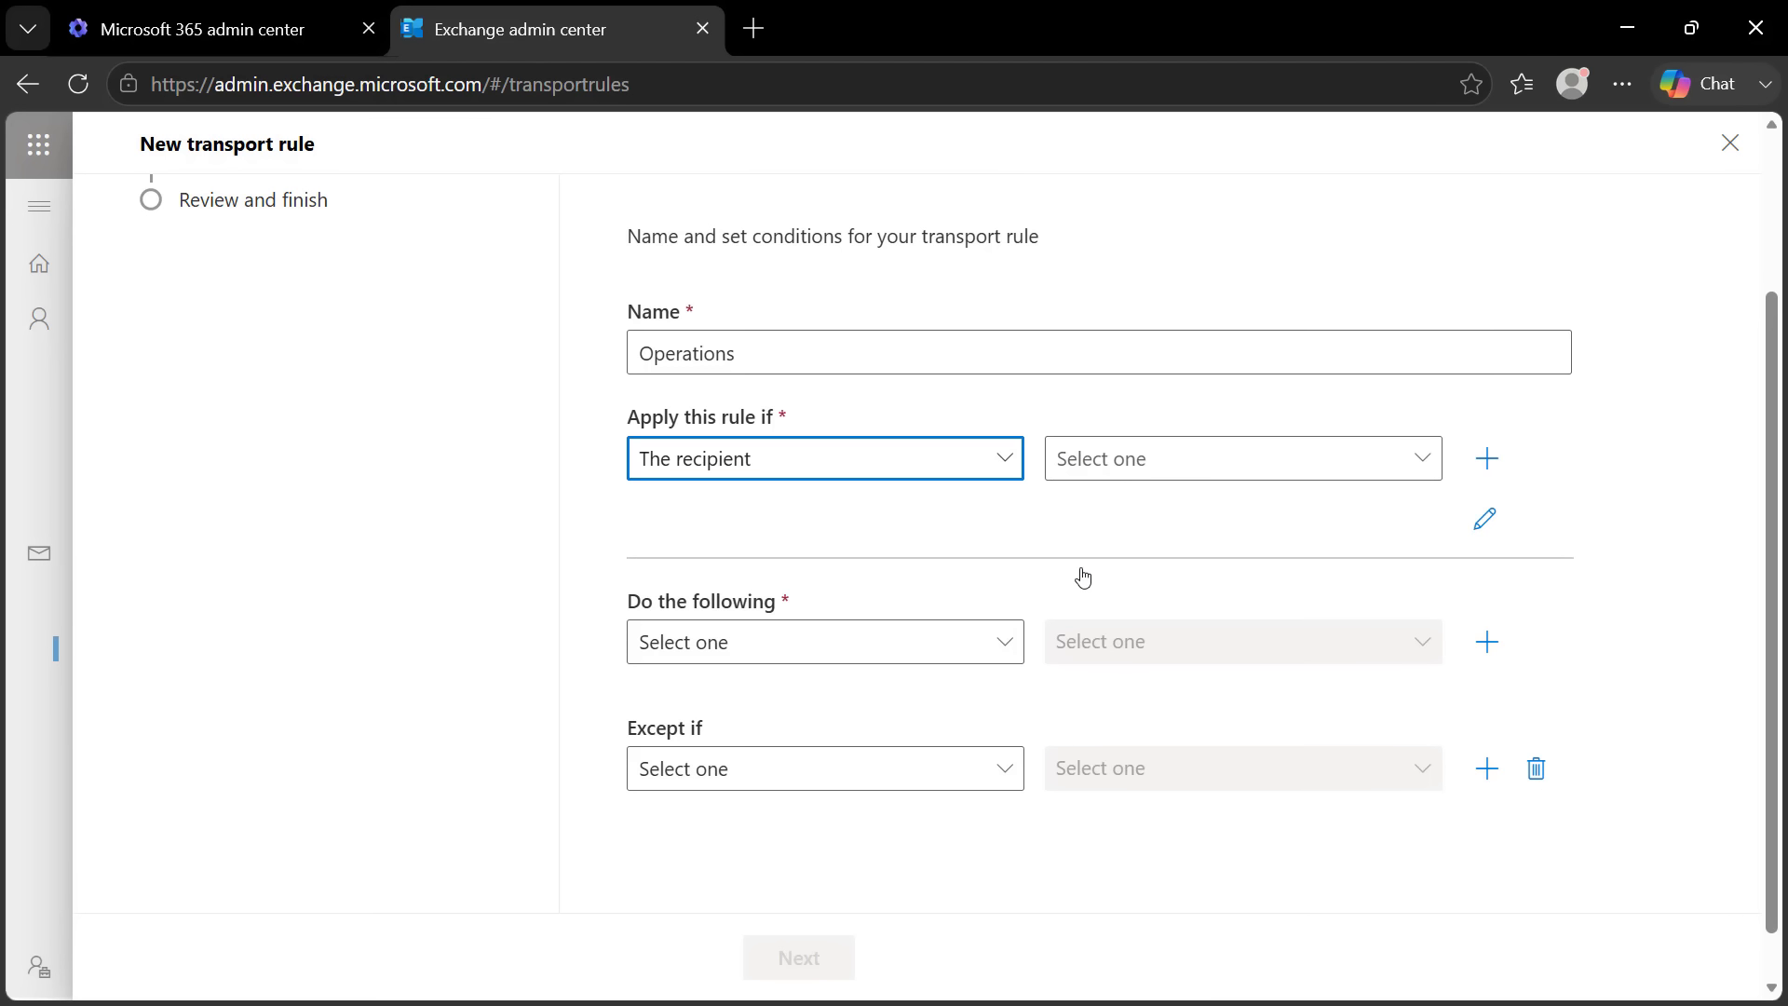
{"action": "left_click", "coordinate": [1202, 477]}
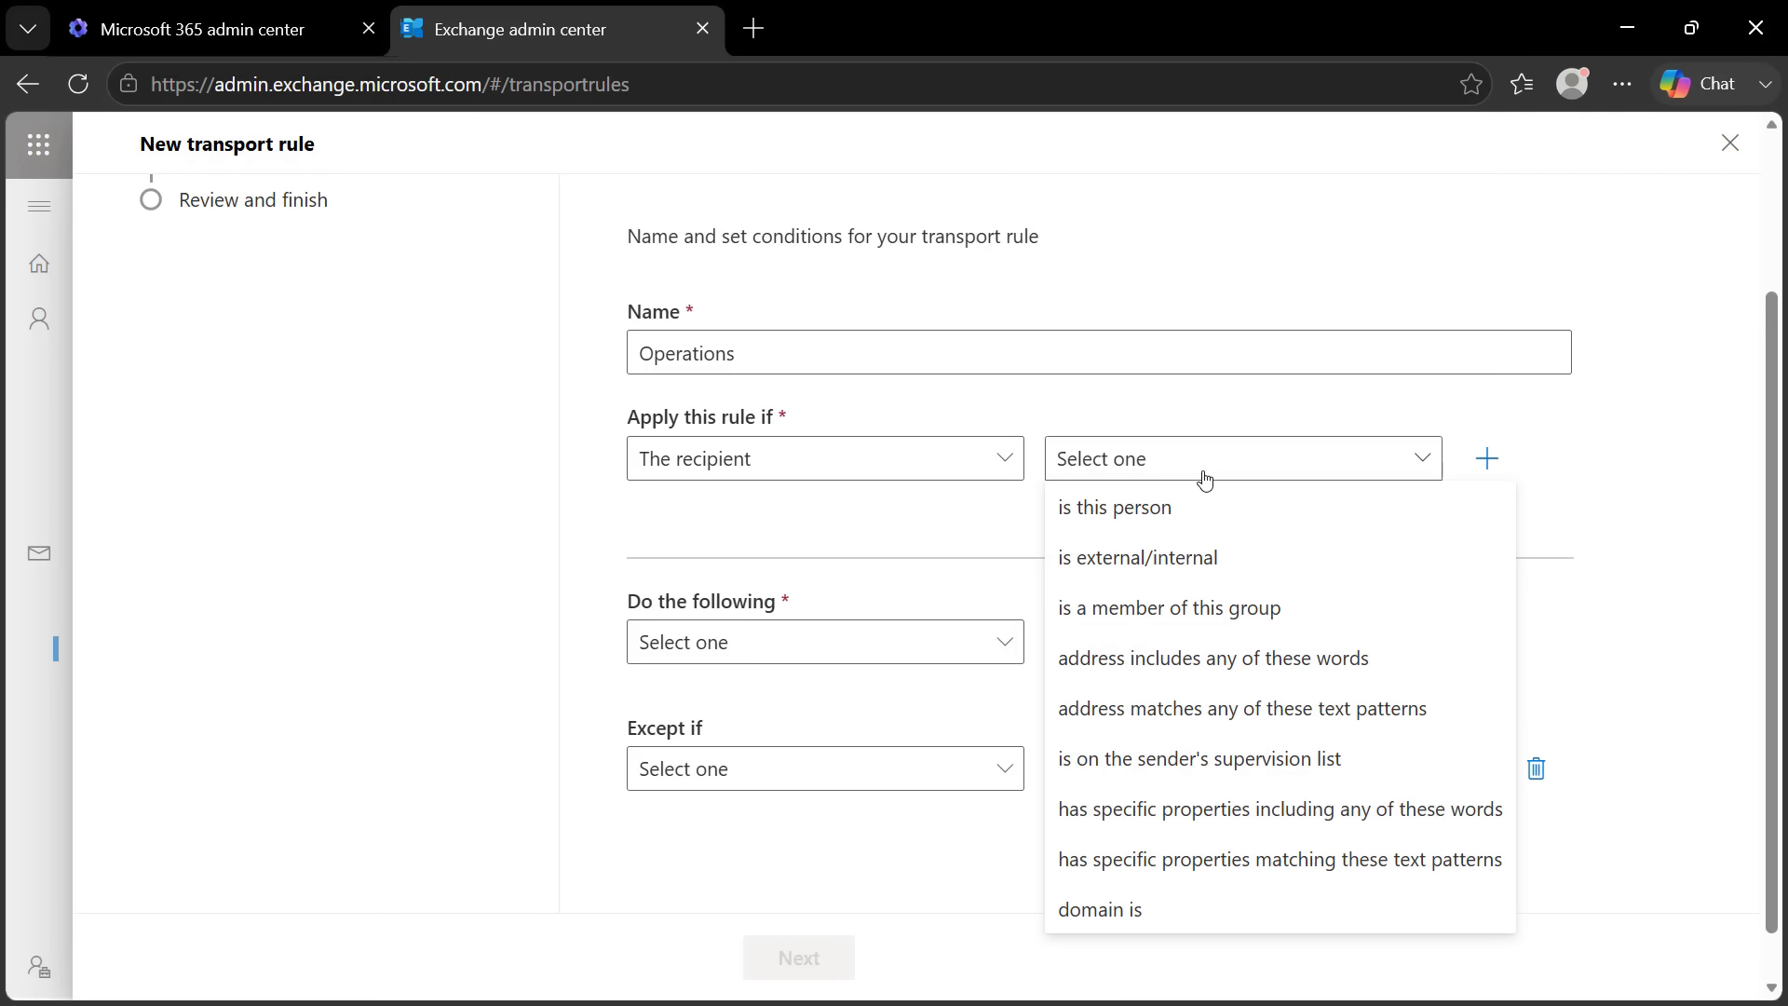
{"action": "left_click", "coordinate": [1117, 523]}
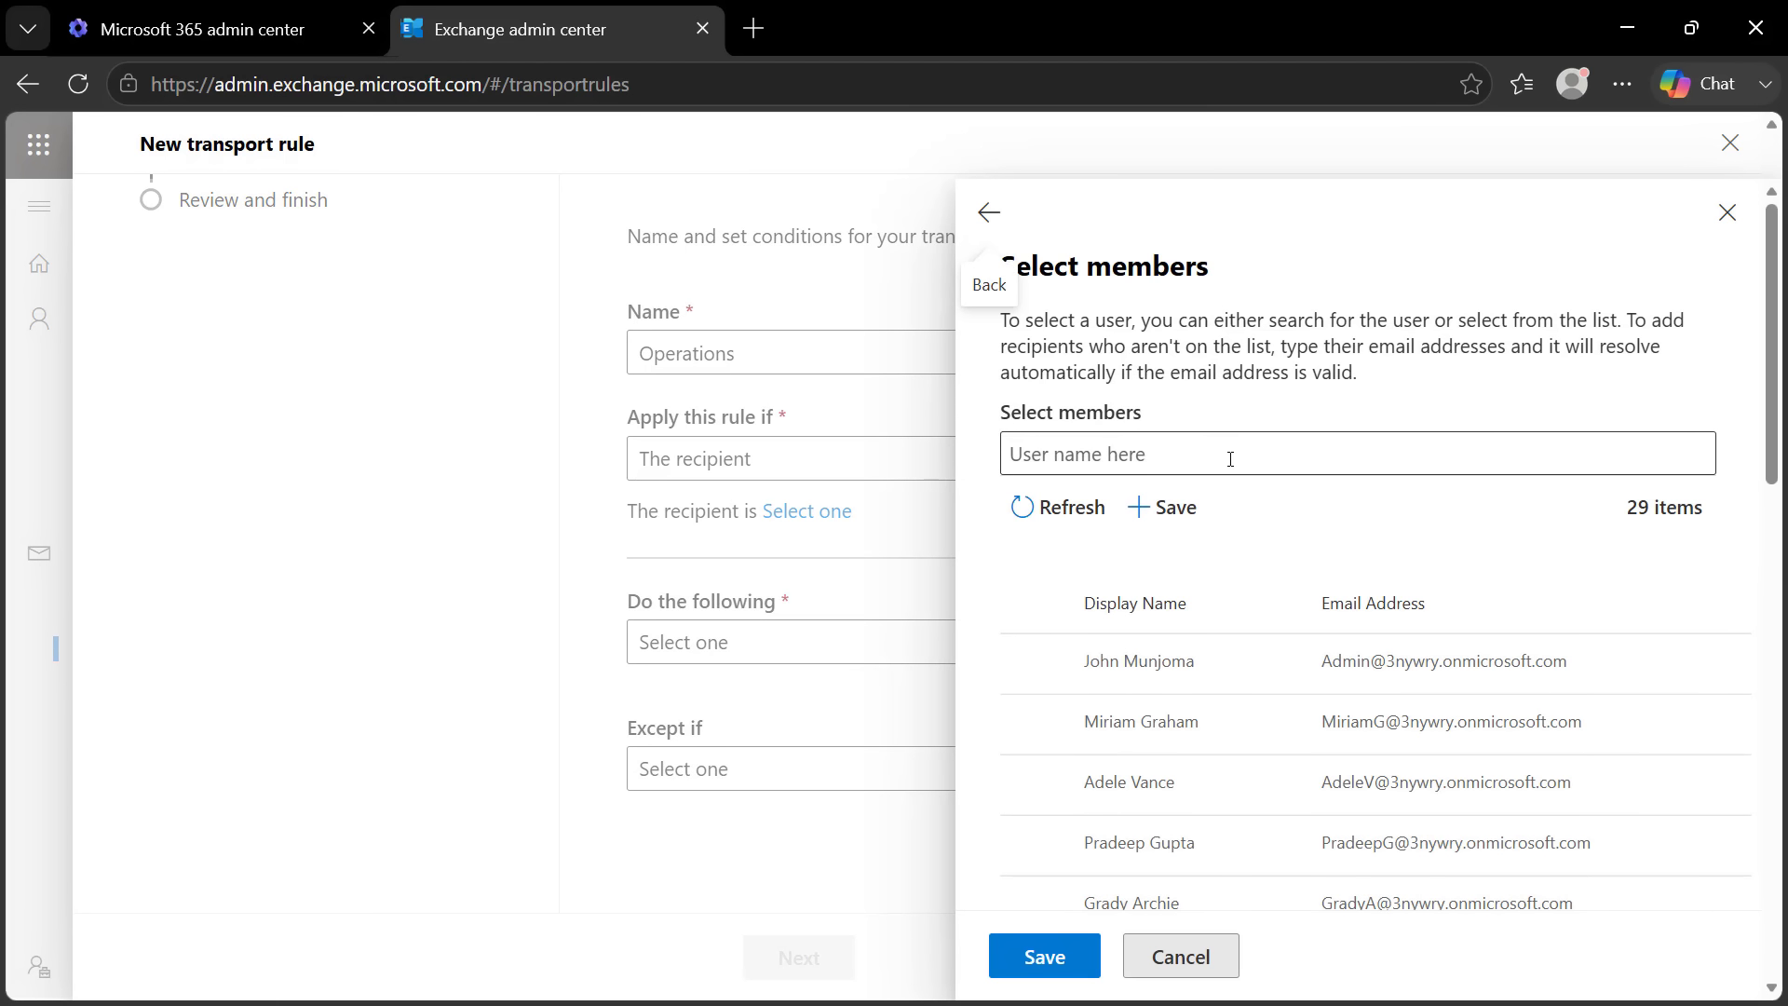
{"action": "type", "text": "no"}
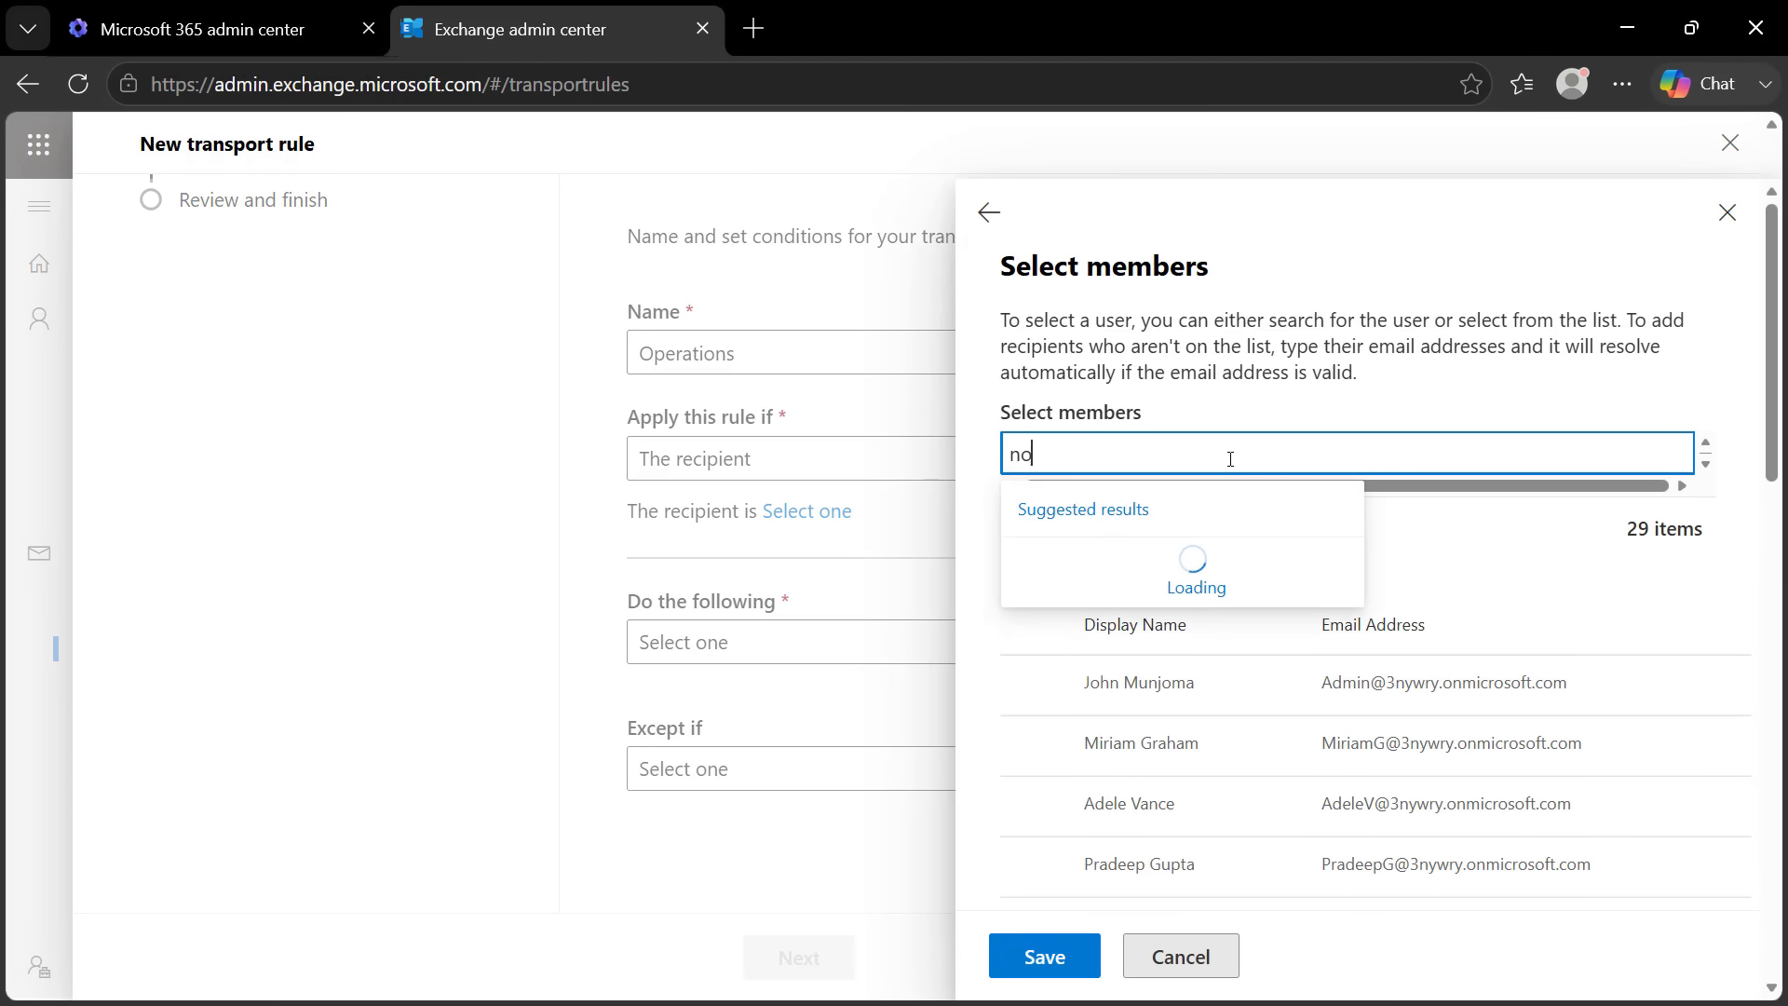
{"action": "type", "text": "-reply"}
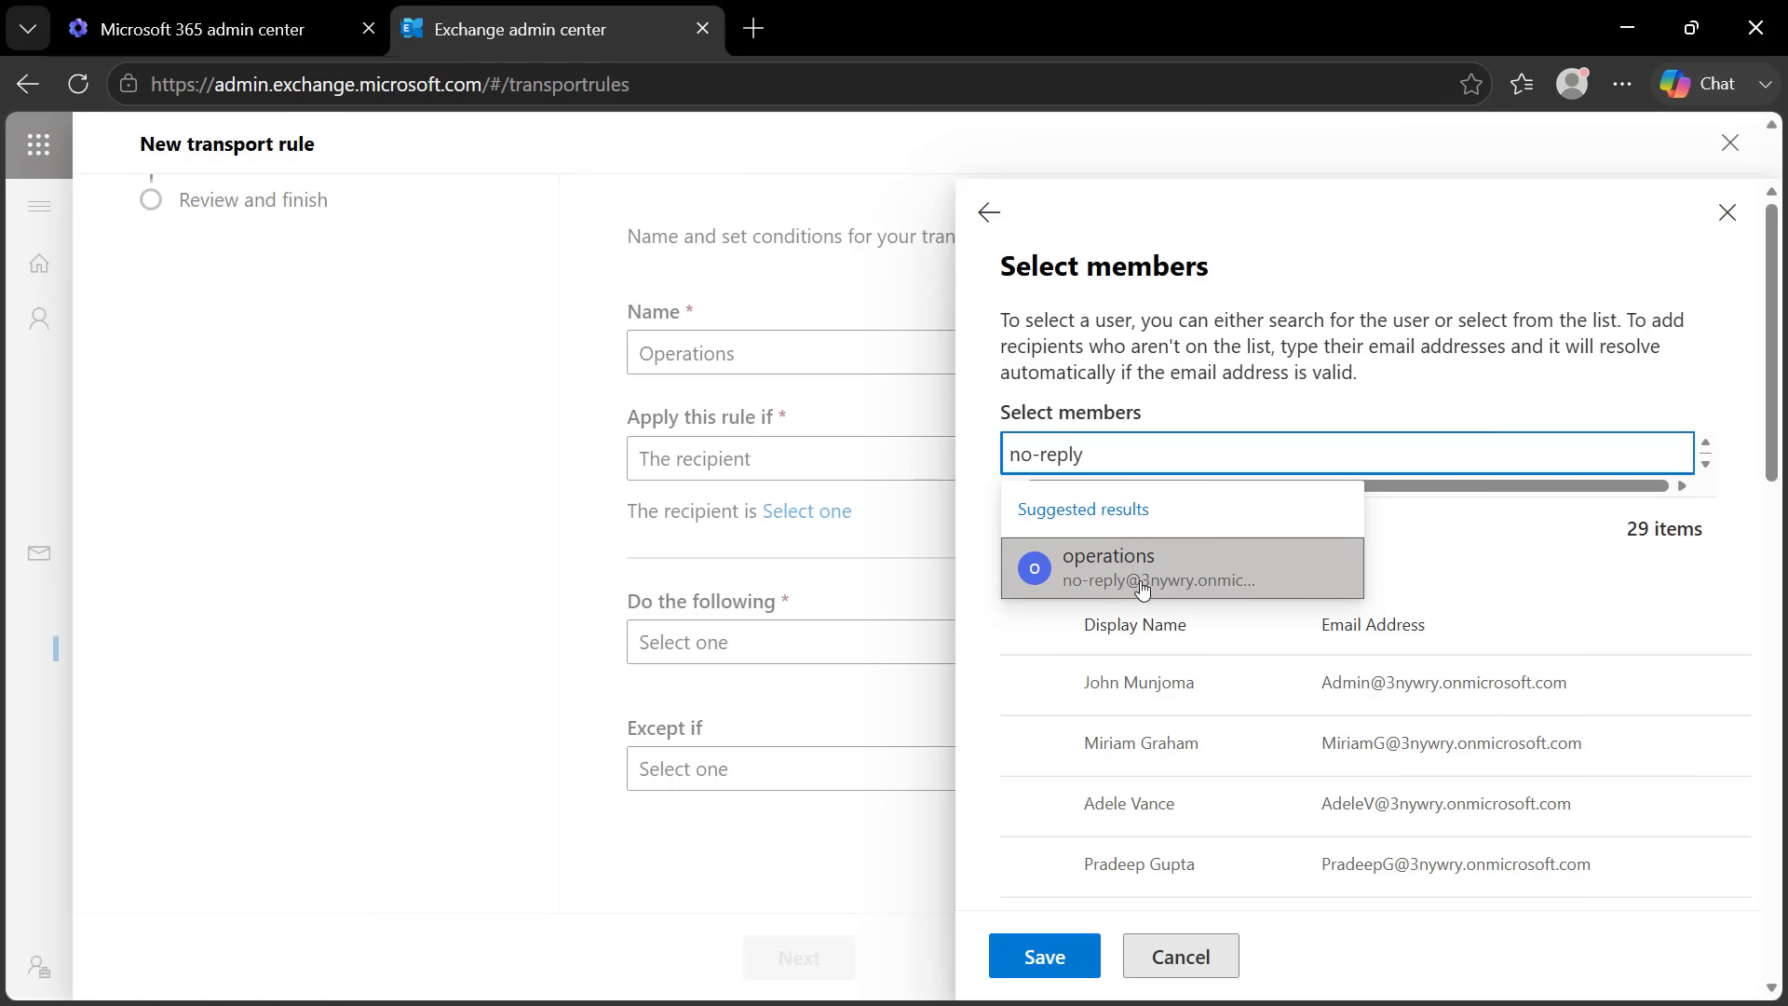
{"action": "left_click", "coordinate": [1199, 585]}
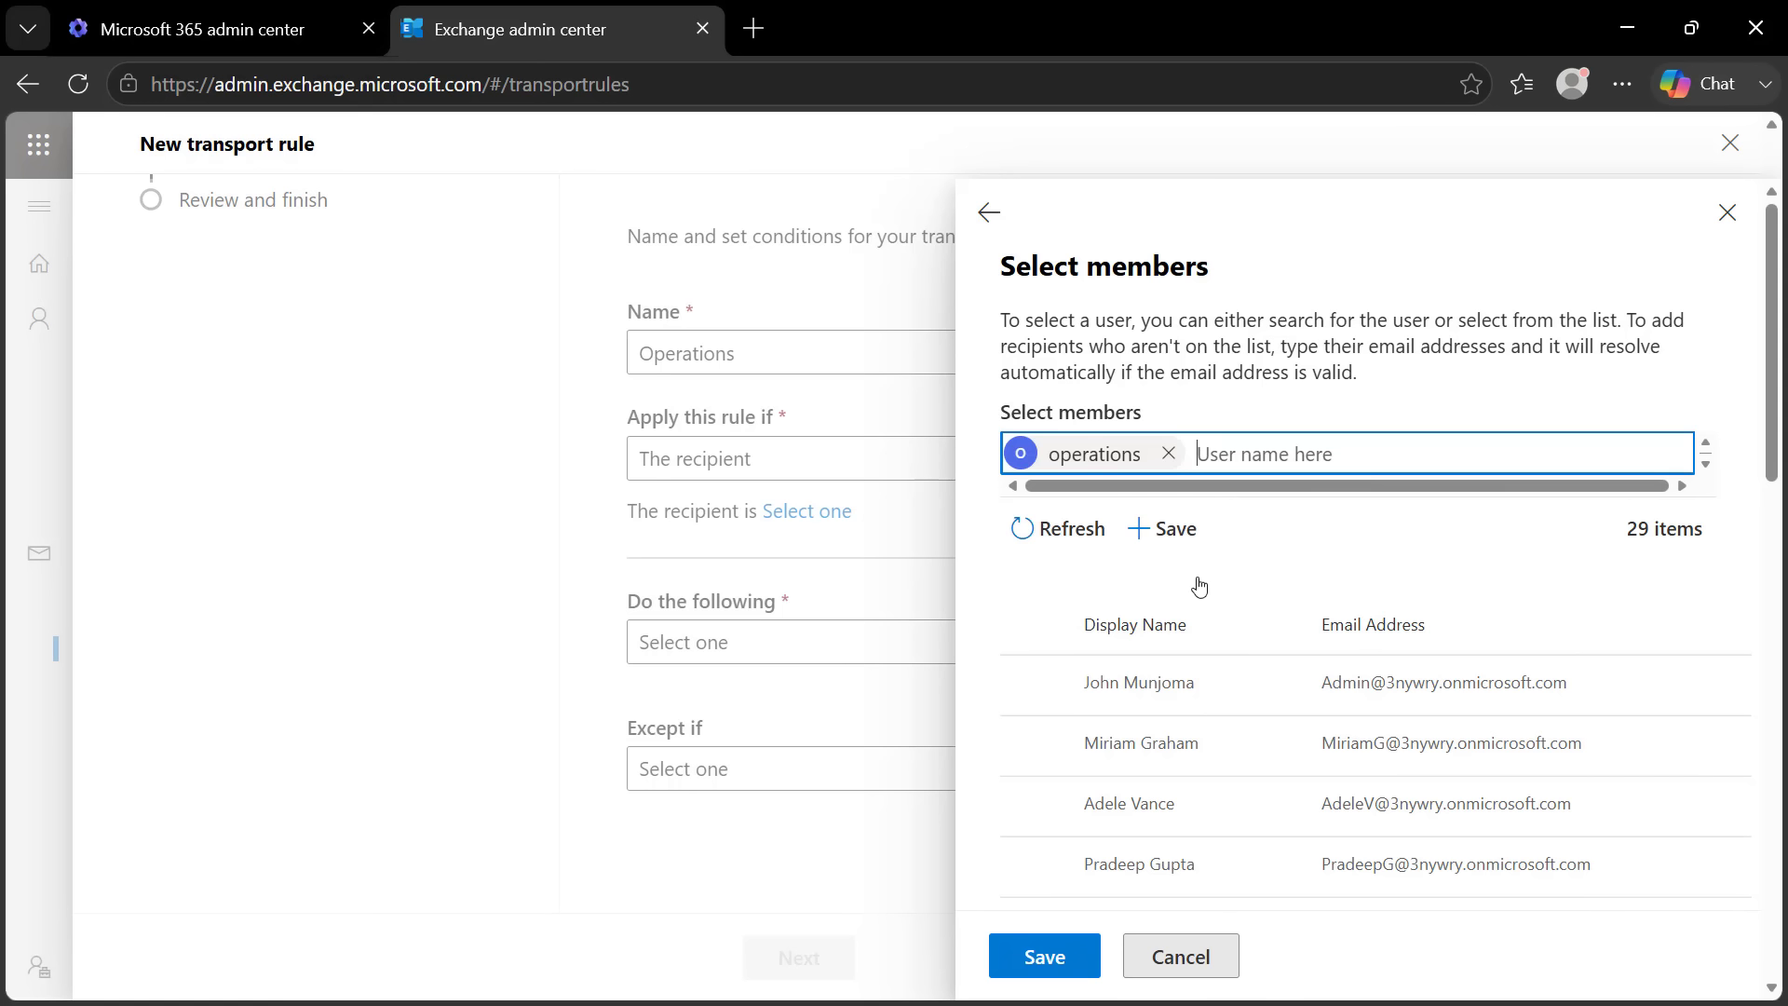
{"action": "left_click", "coordinate": [1043, 957]}
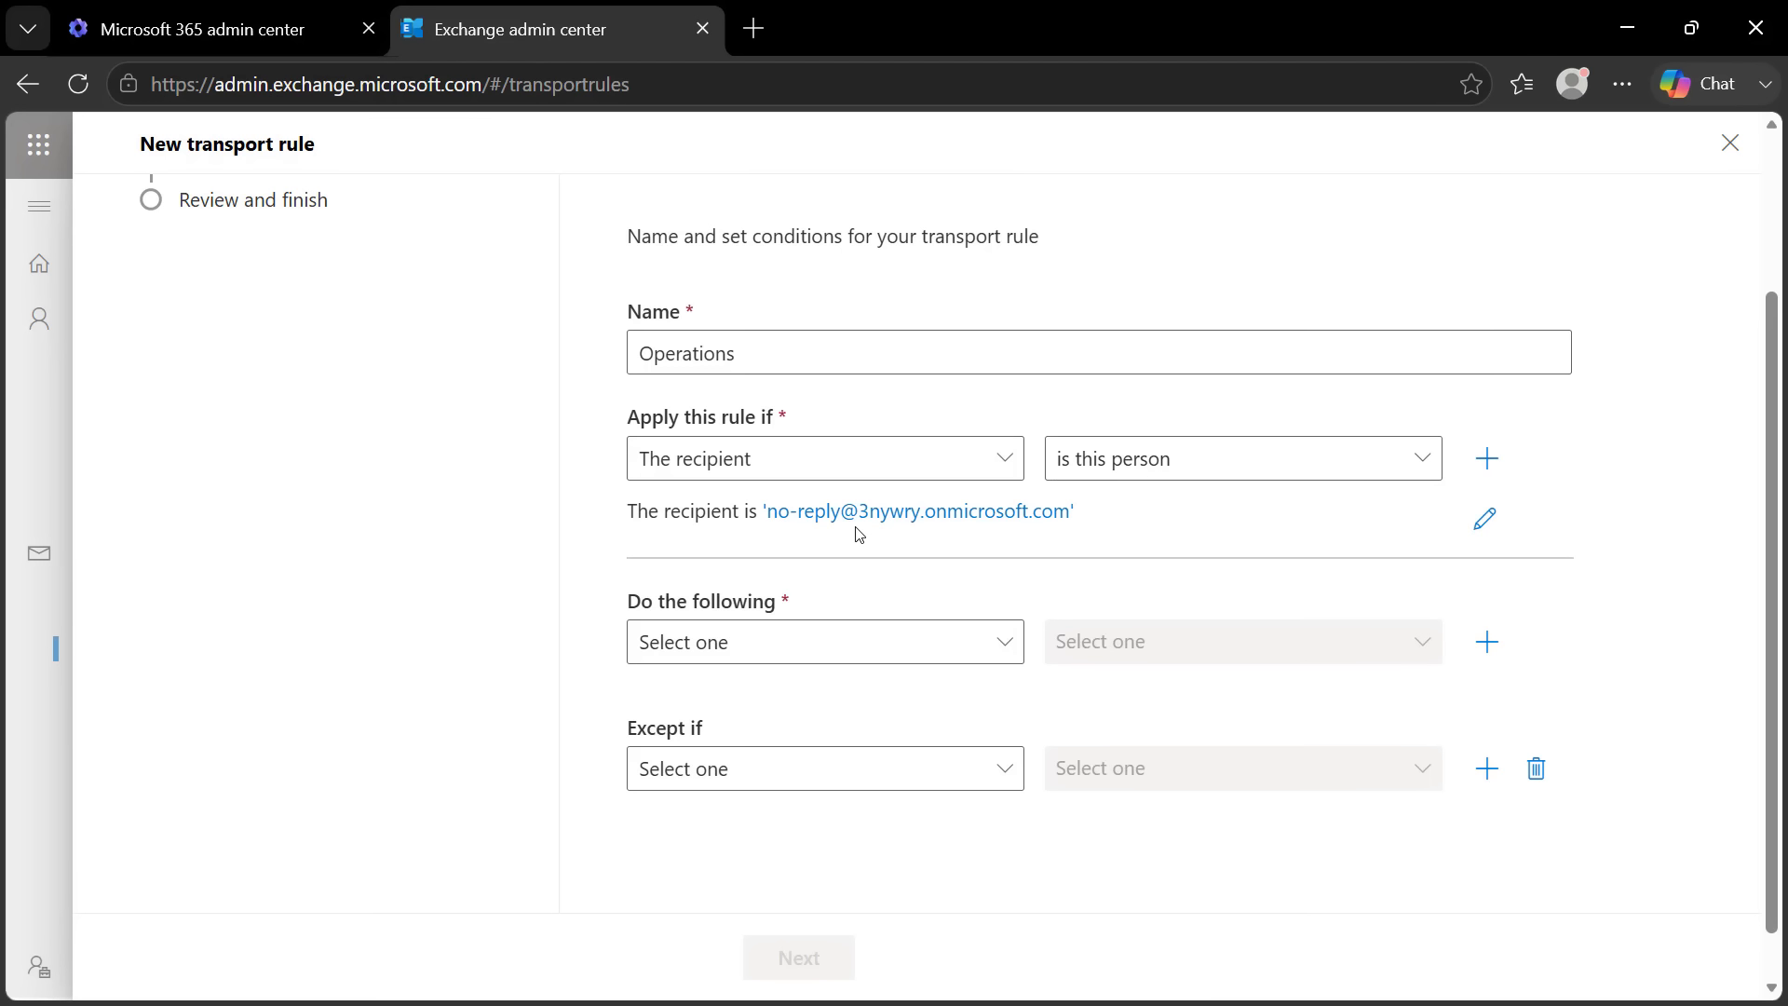
Set the Operations rule's action to 'Block the message', rechecking the recipient selection
{"action": "left_click", "coordinate": [789, 657]}
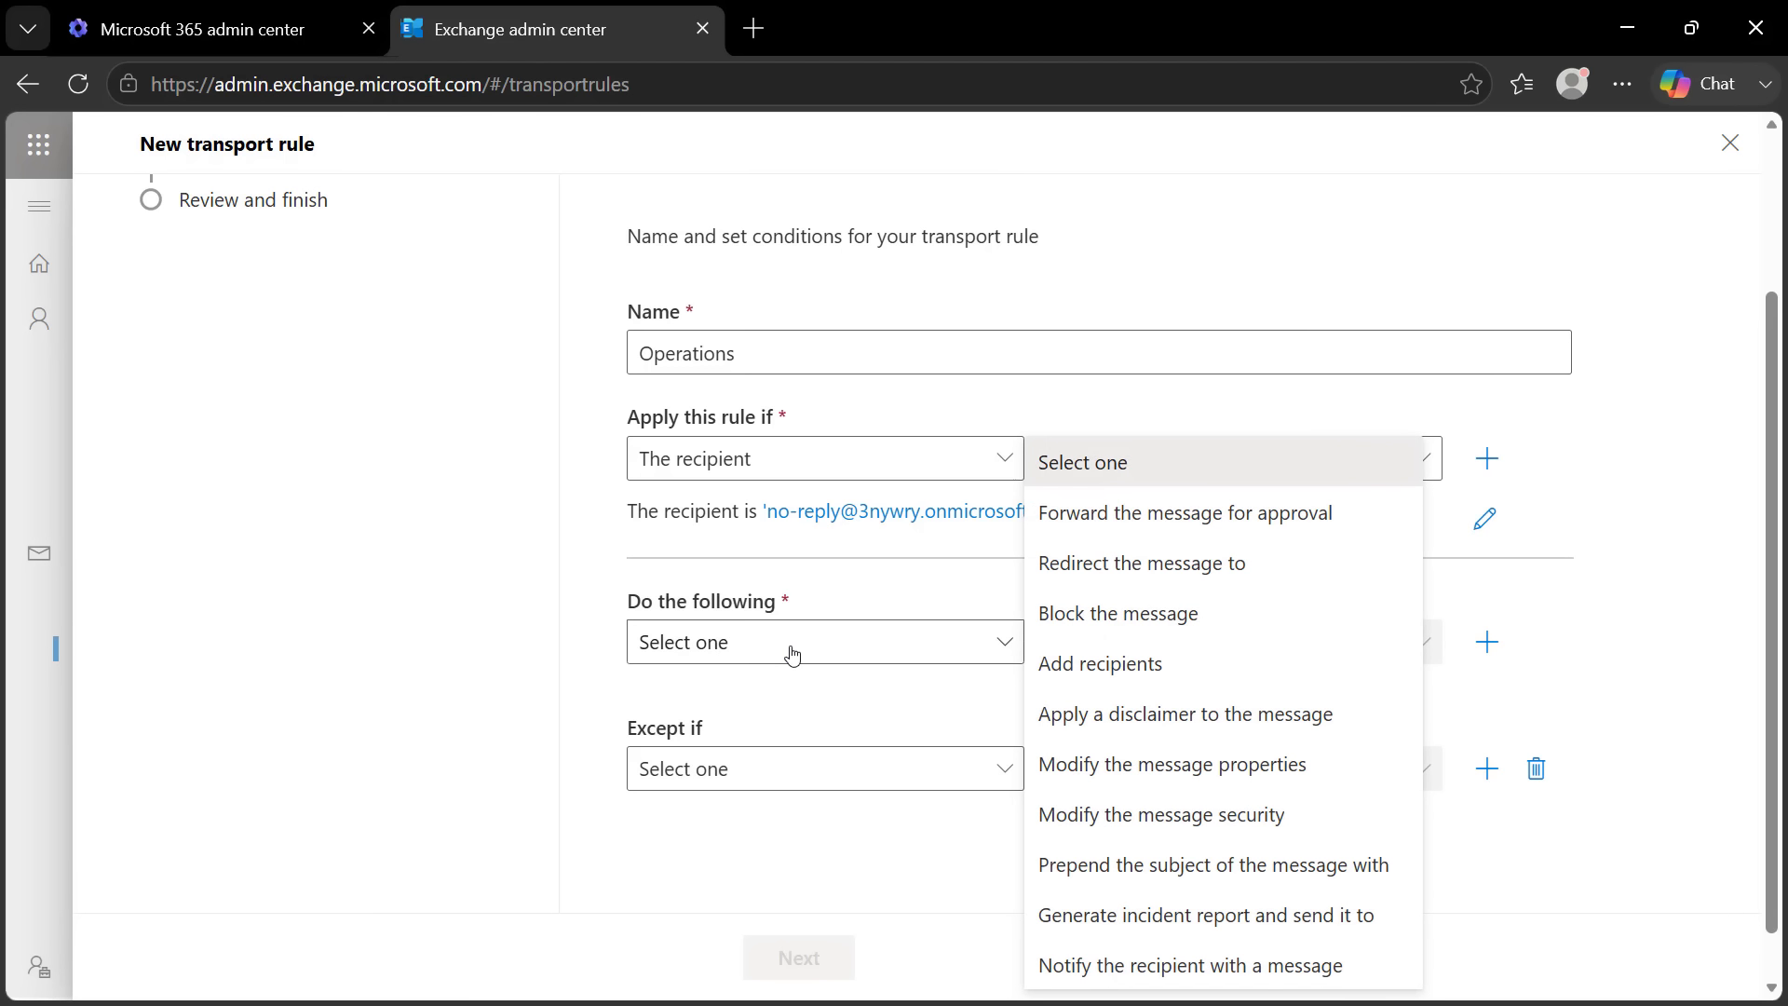
{"action": "left_click", "coordinate": [1089, 622]}
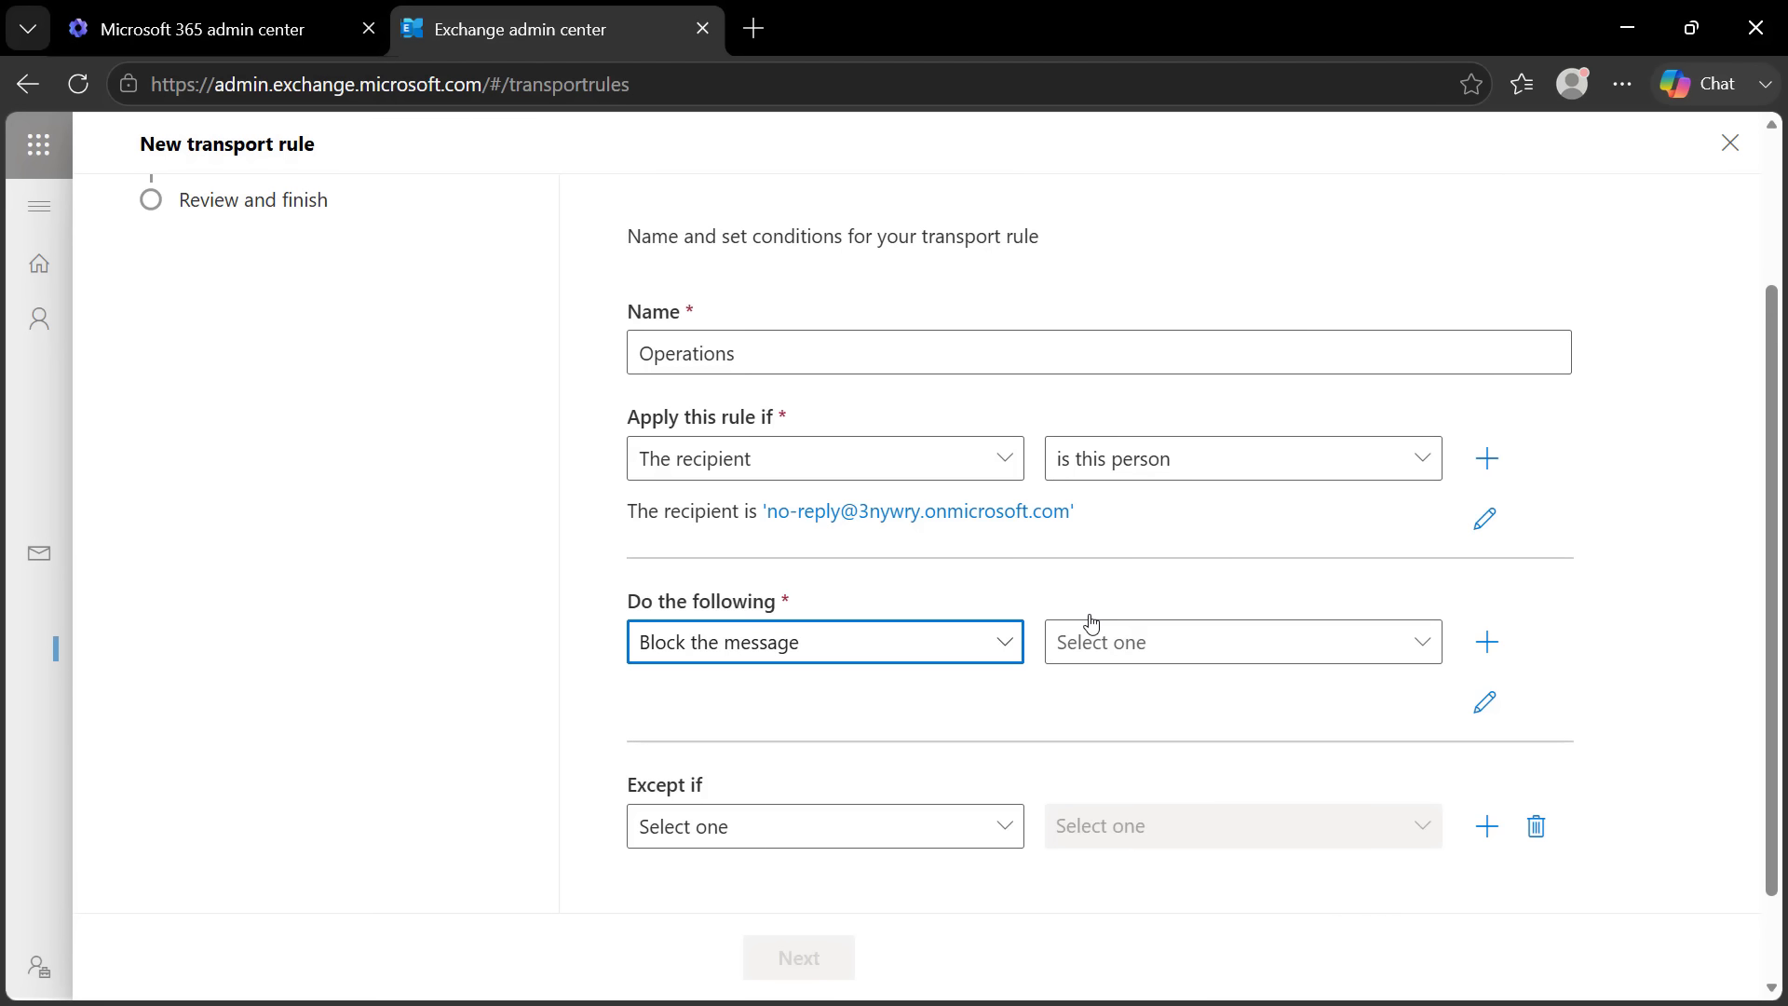
{"action": "left_click", "coordinate": [1003, 642]}
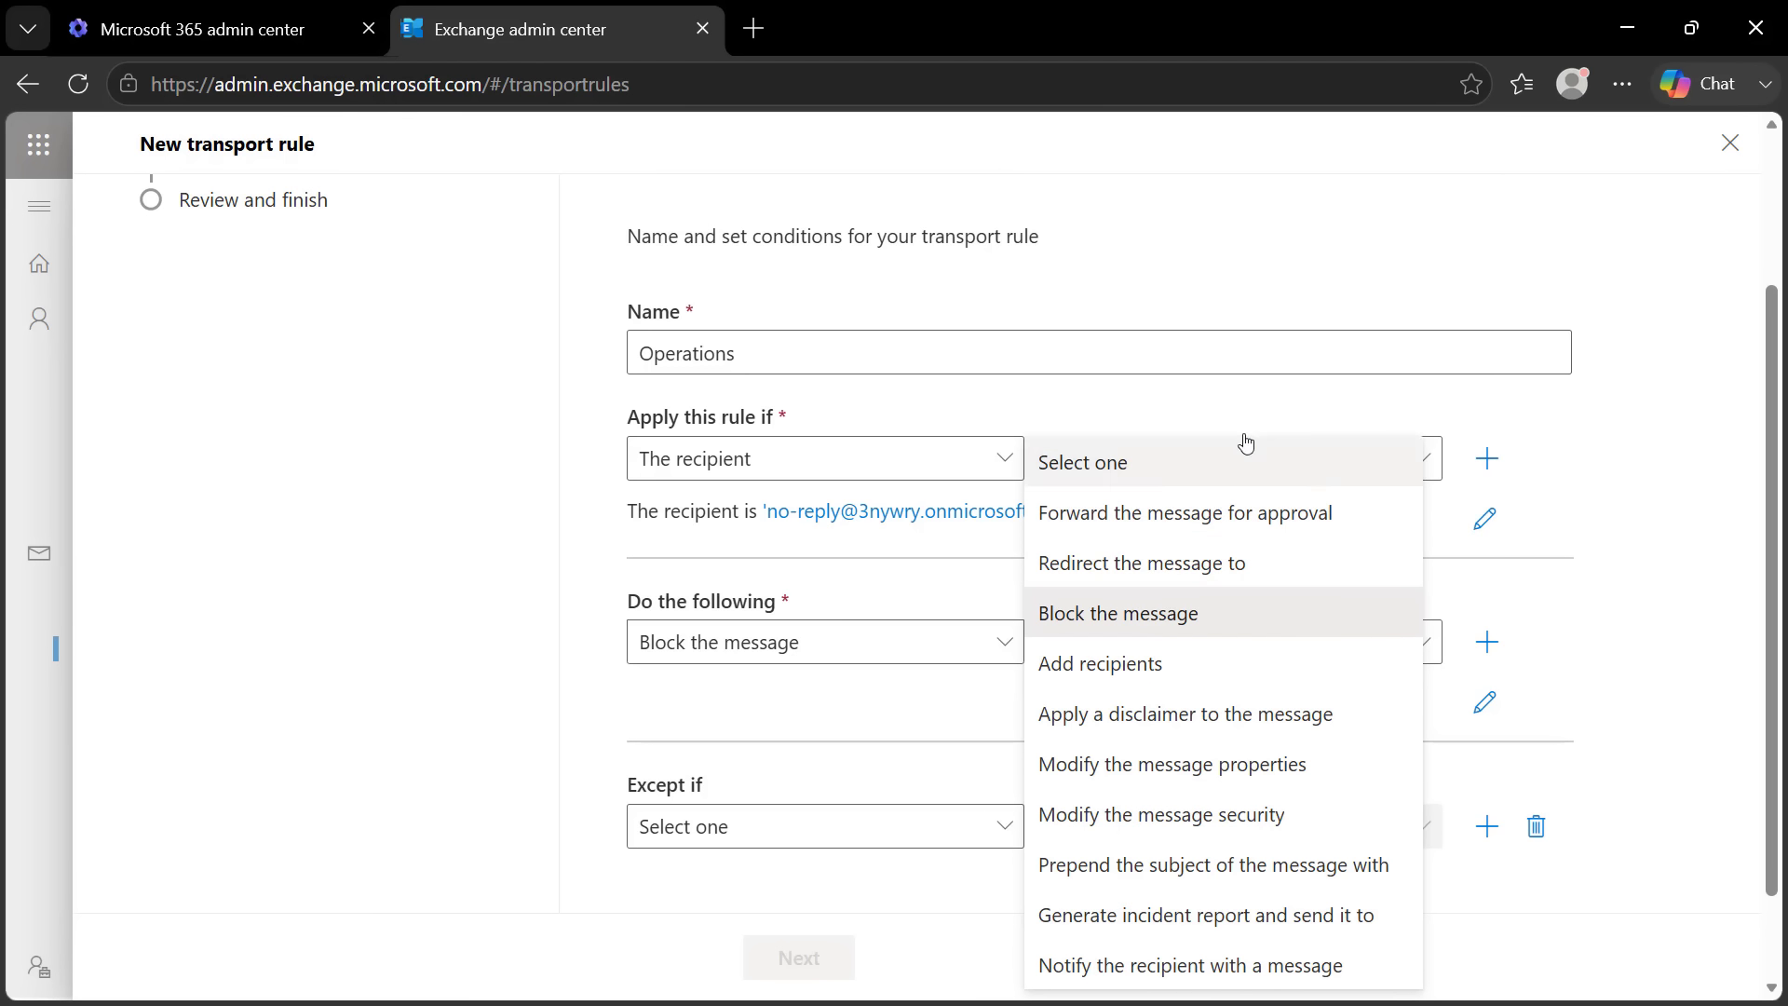
{"action": "left_click", "coordinate": [1121, 613]}
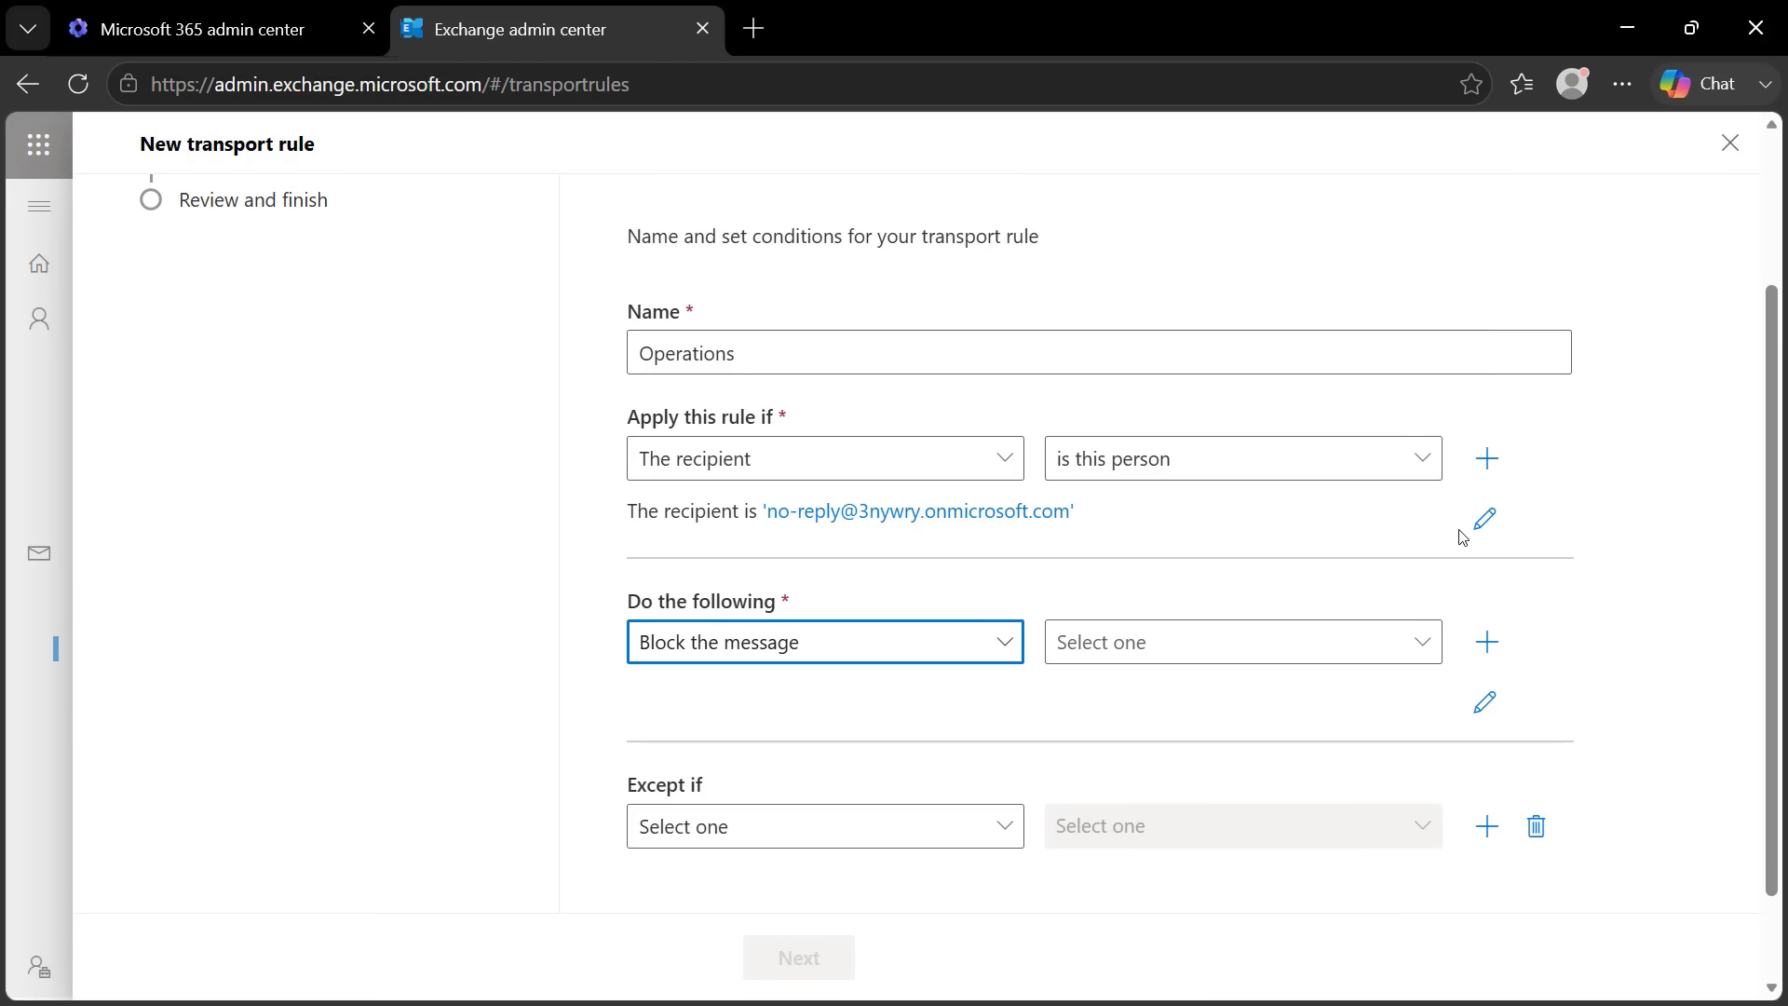
{"action": "left_click", "coordinate": [1489, 522]}
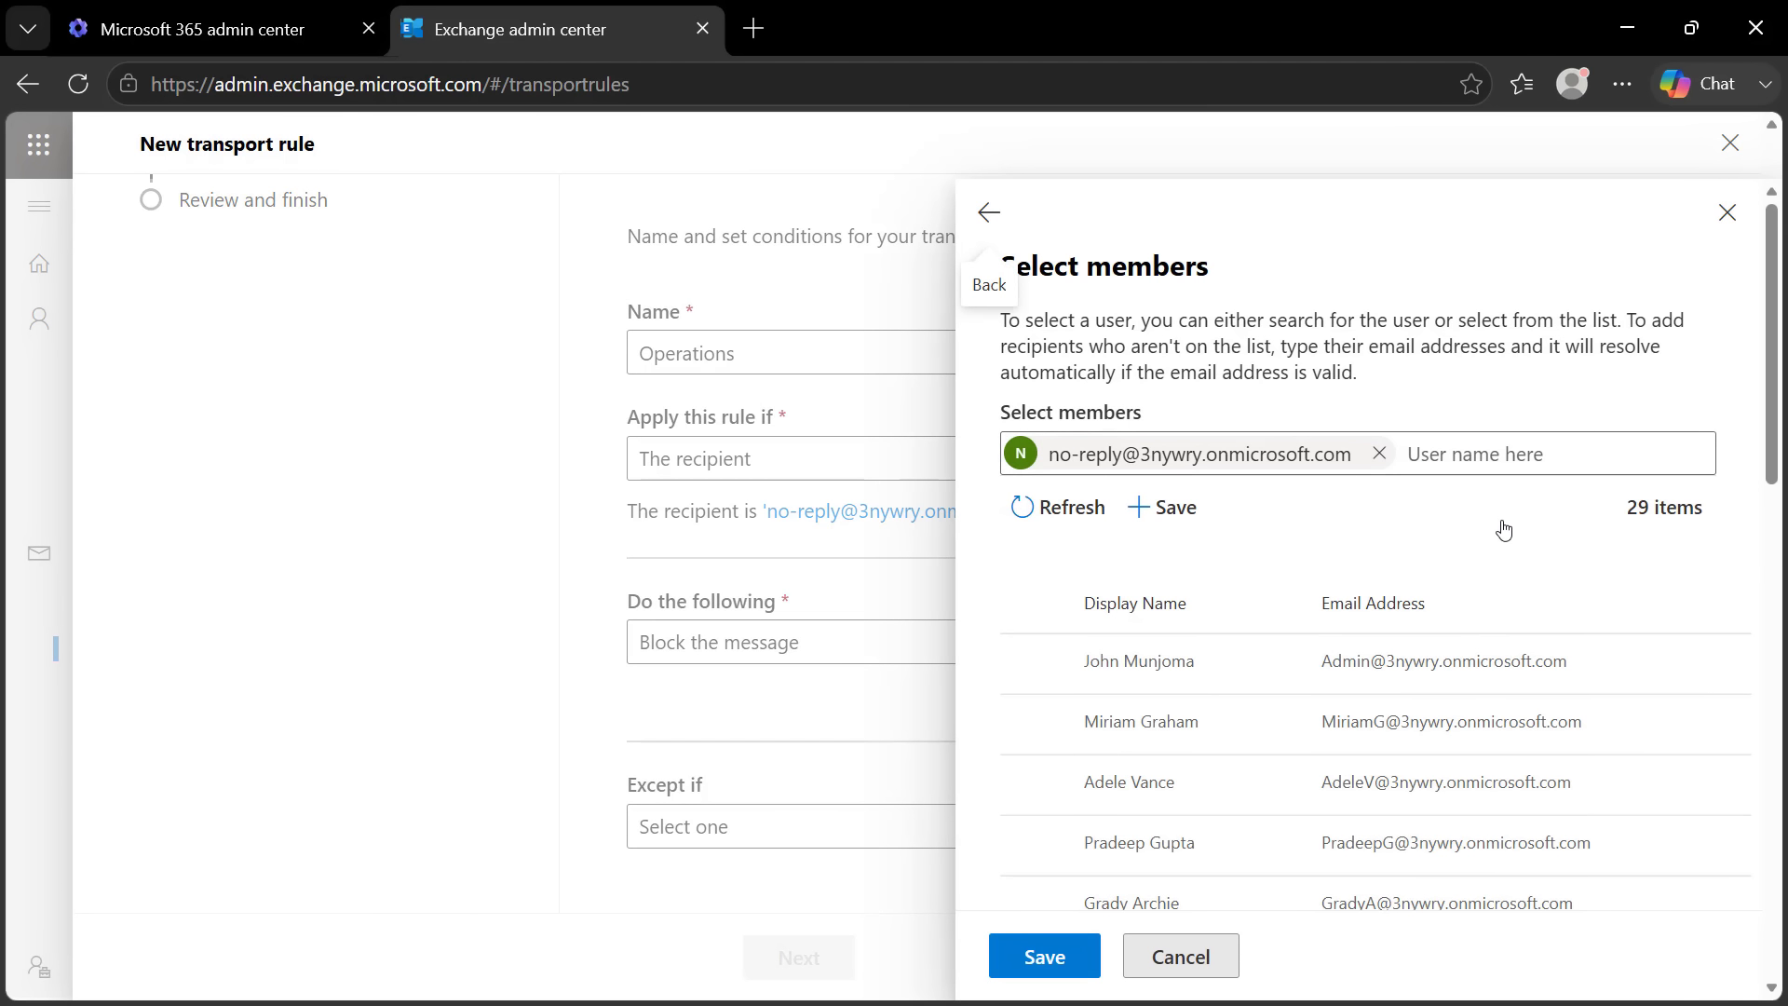
{"action": "left_click", "coordinate": [1726, 216]}
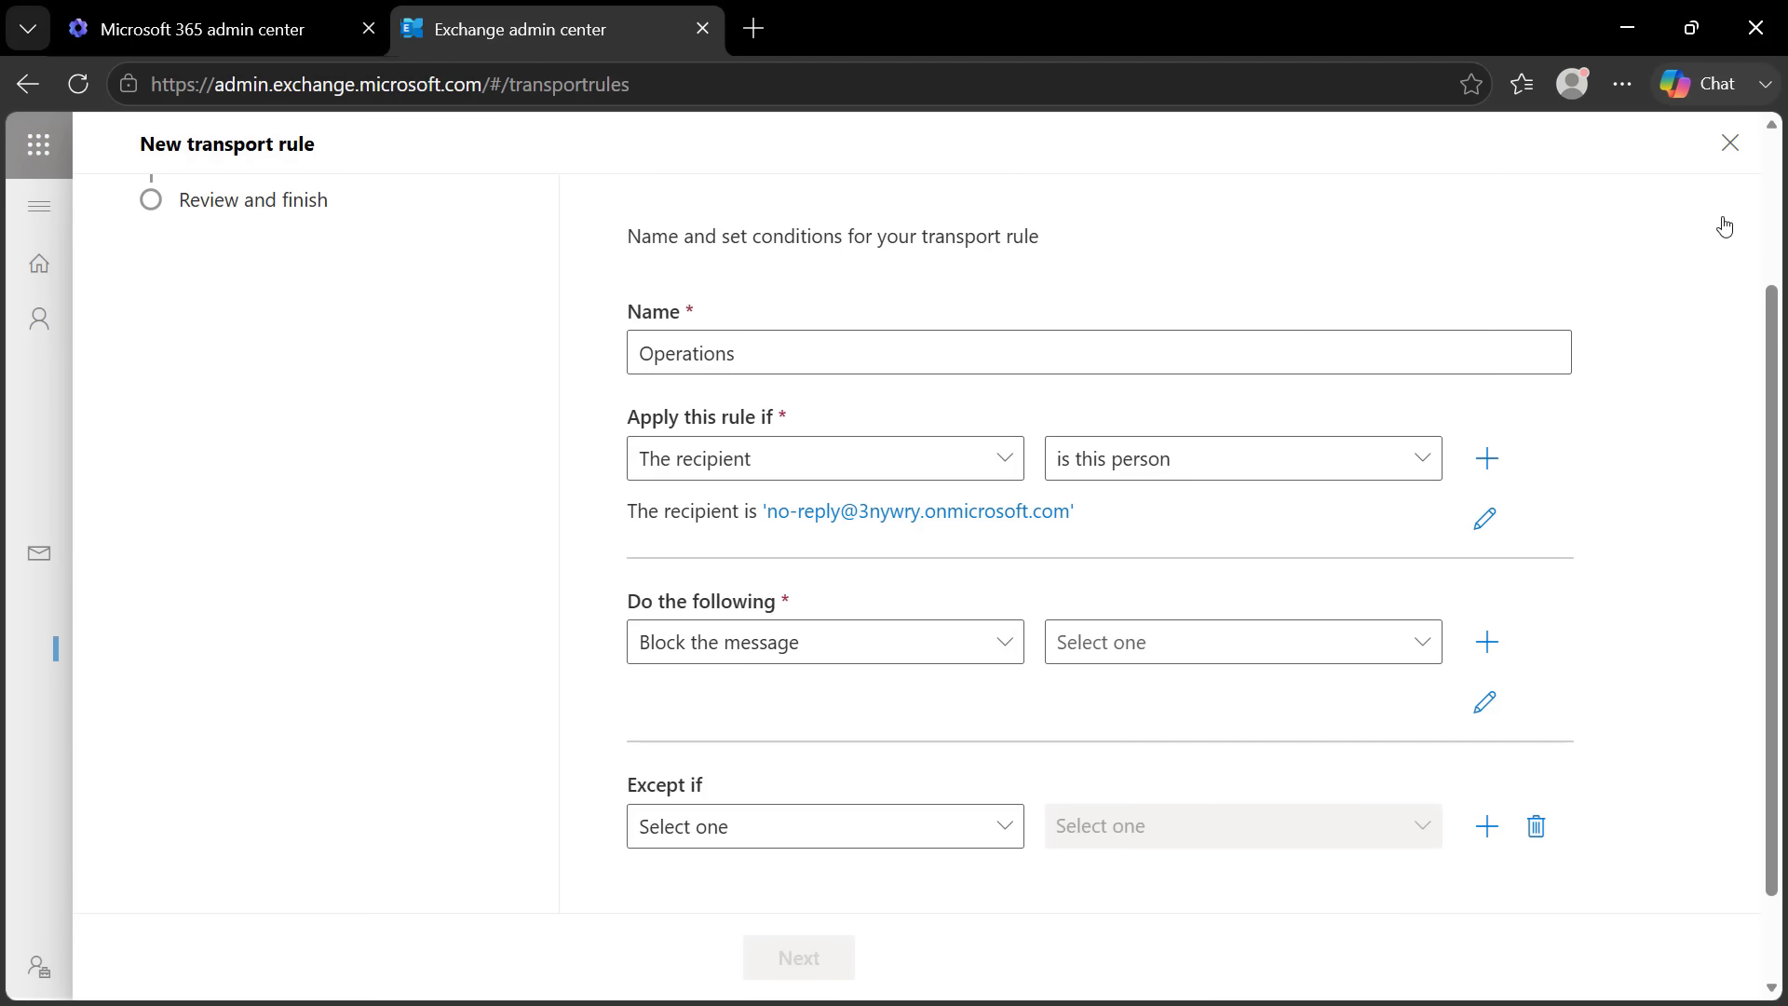
{"action": "left_click", "coordinate": [1145, 652]}
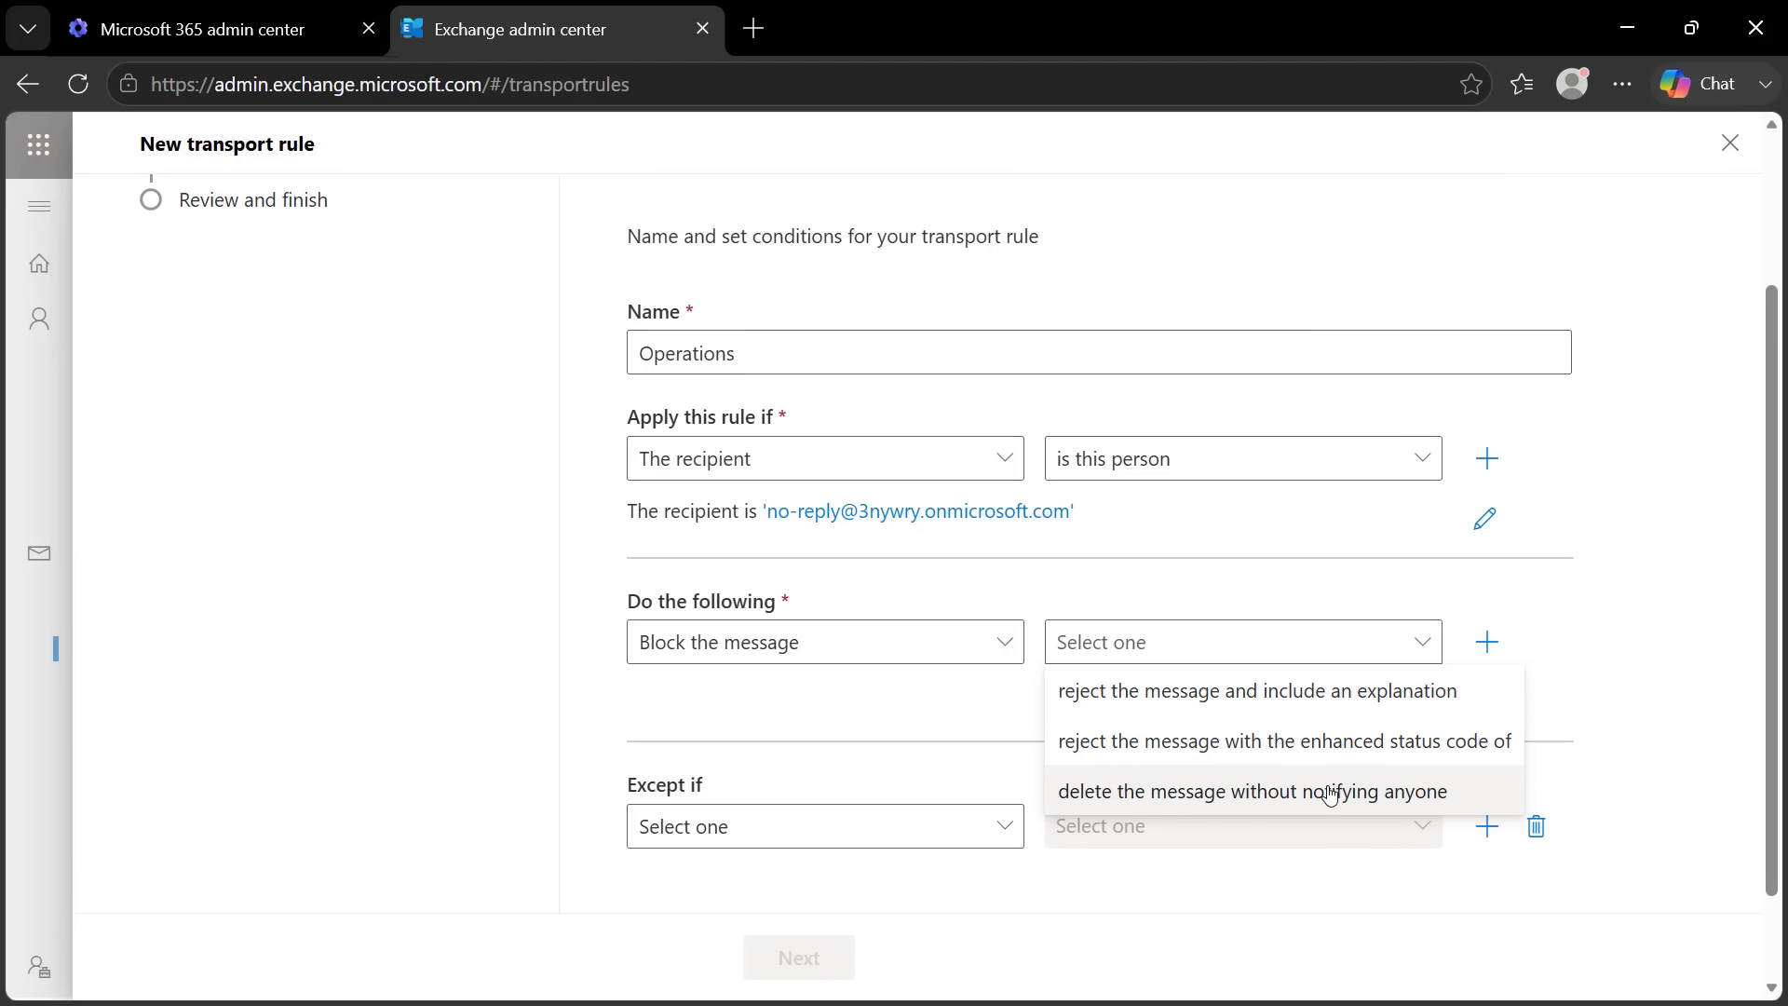
Choose to reject the message with the explanation 'This mailbox is not monitored' and save
{"action": "left_click", "coordinate": [1314, 690]}
{"action": "left_click", "coordinate": [1180, 333]}
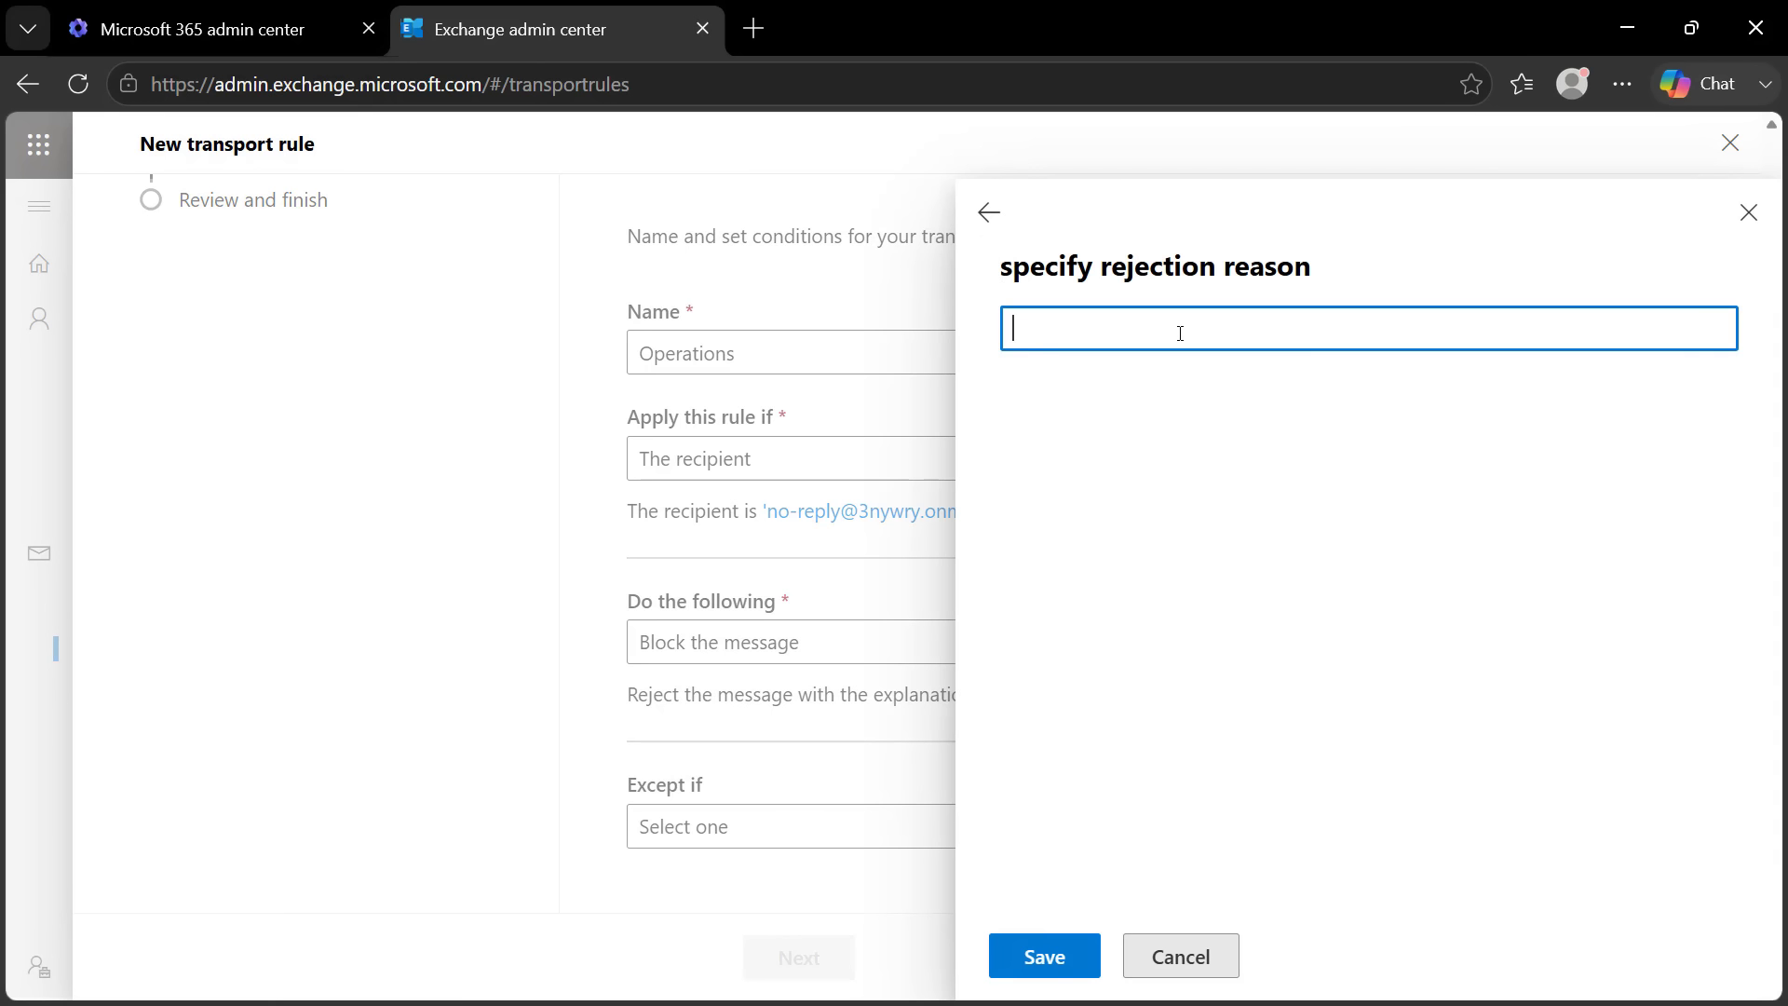
{"action": "type", "text": "This email is  not monitored"}
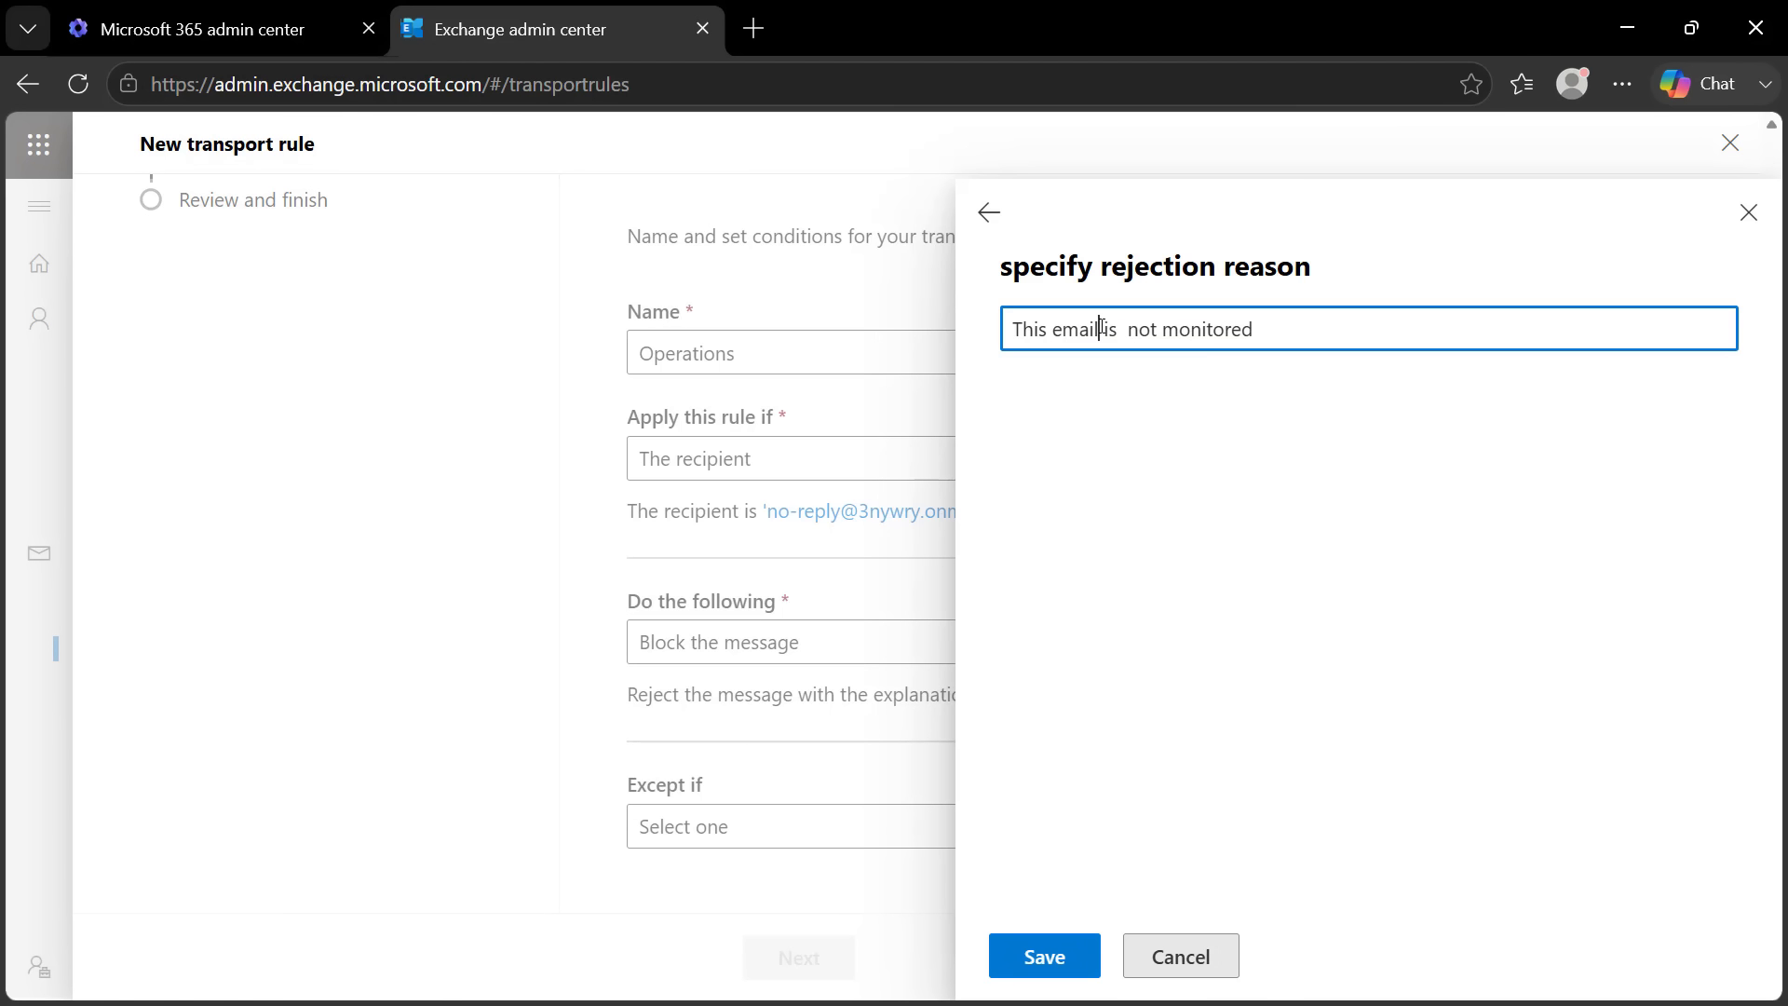
{"action": "key", "text": "BackSpace"}
{"action": "key", "text": "BackSpace"}
{"action": "key", "text": "BackSpace"}
{"action": "key", "text": "BackSpace"}
{"action": "key", "text": "BackSpace"}
{"action": "type", "text": "mai"}
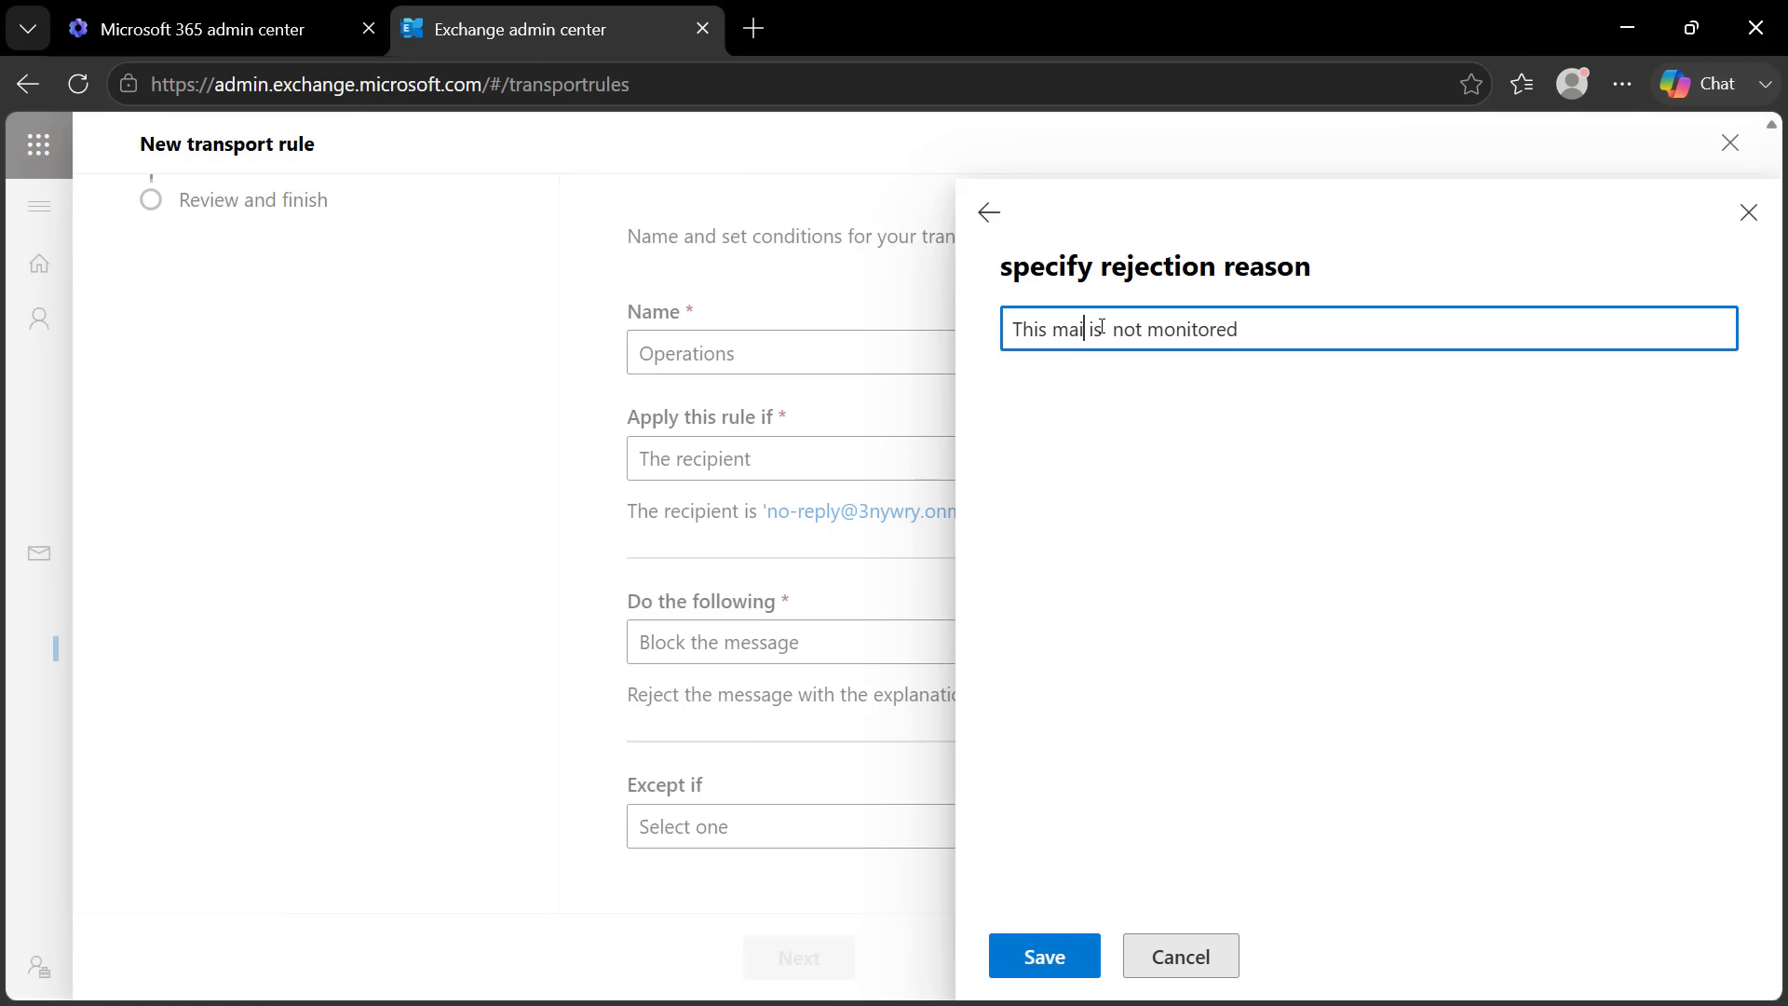
{"action": "type", "text": "lbox"}
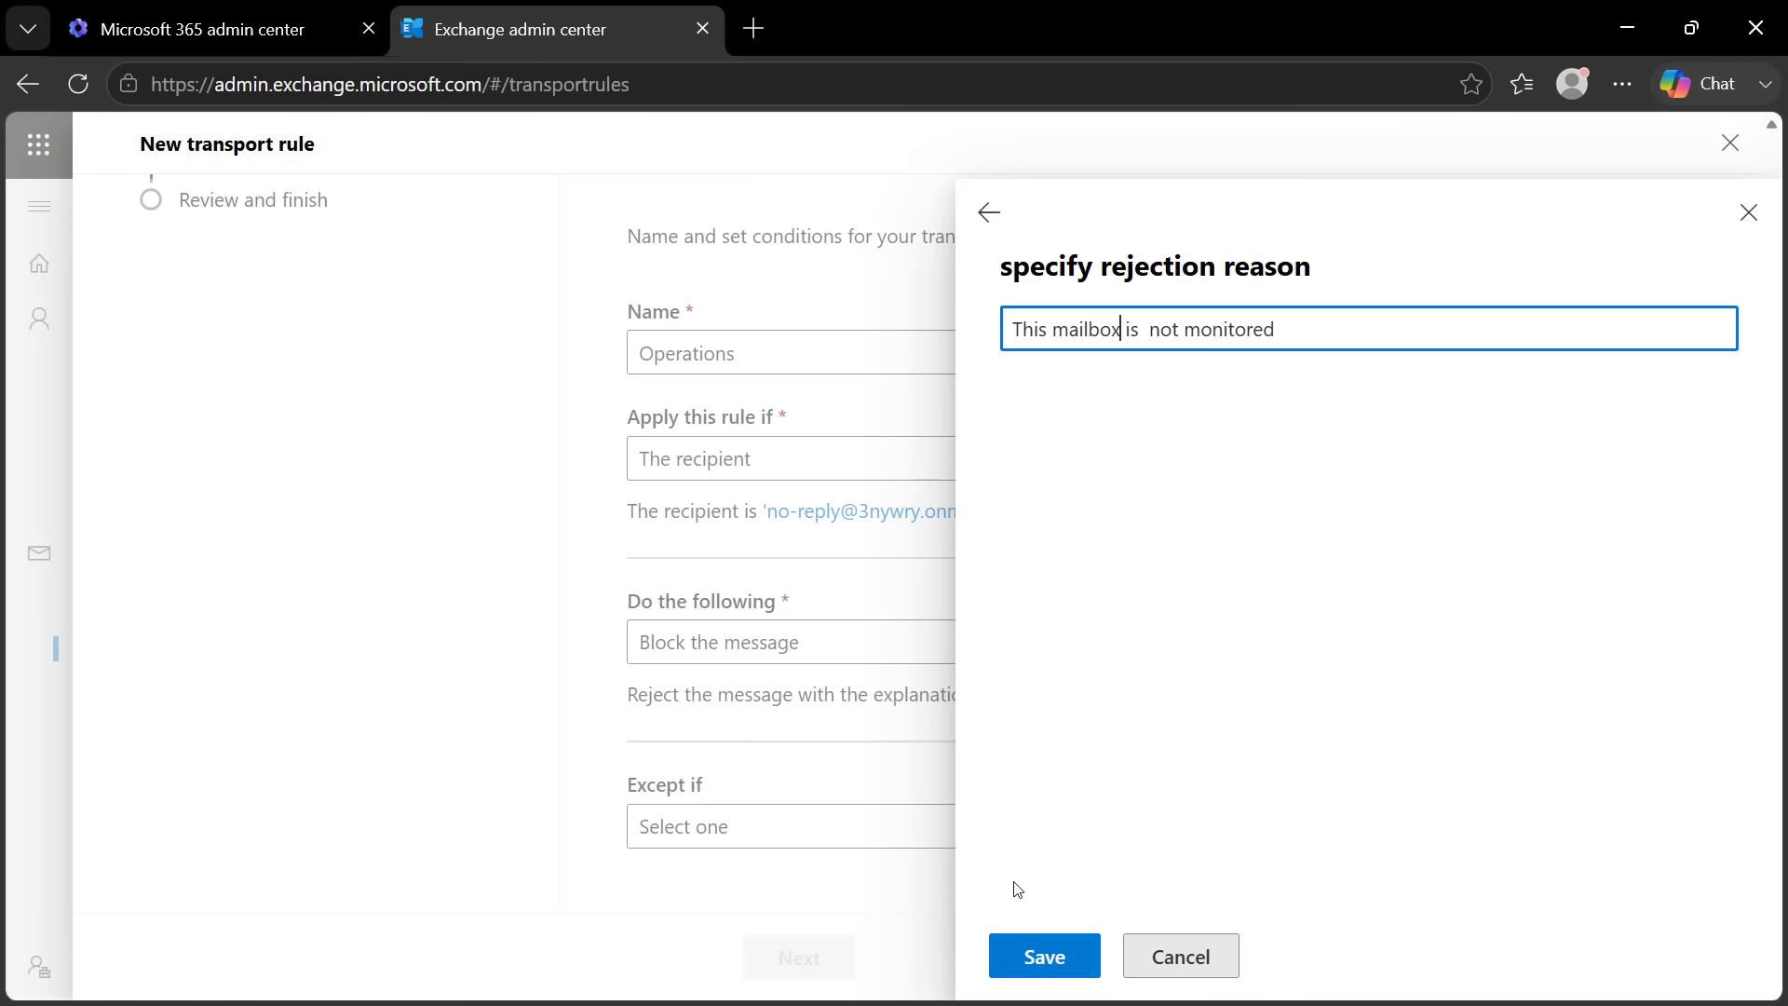
{"action": "left_click", "coordinate": [1036, 950]}
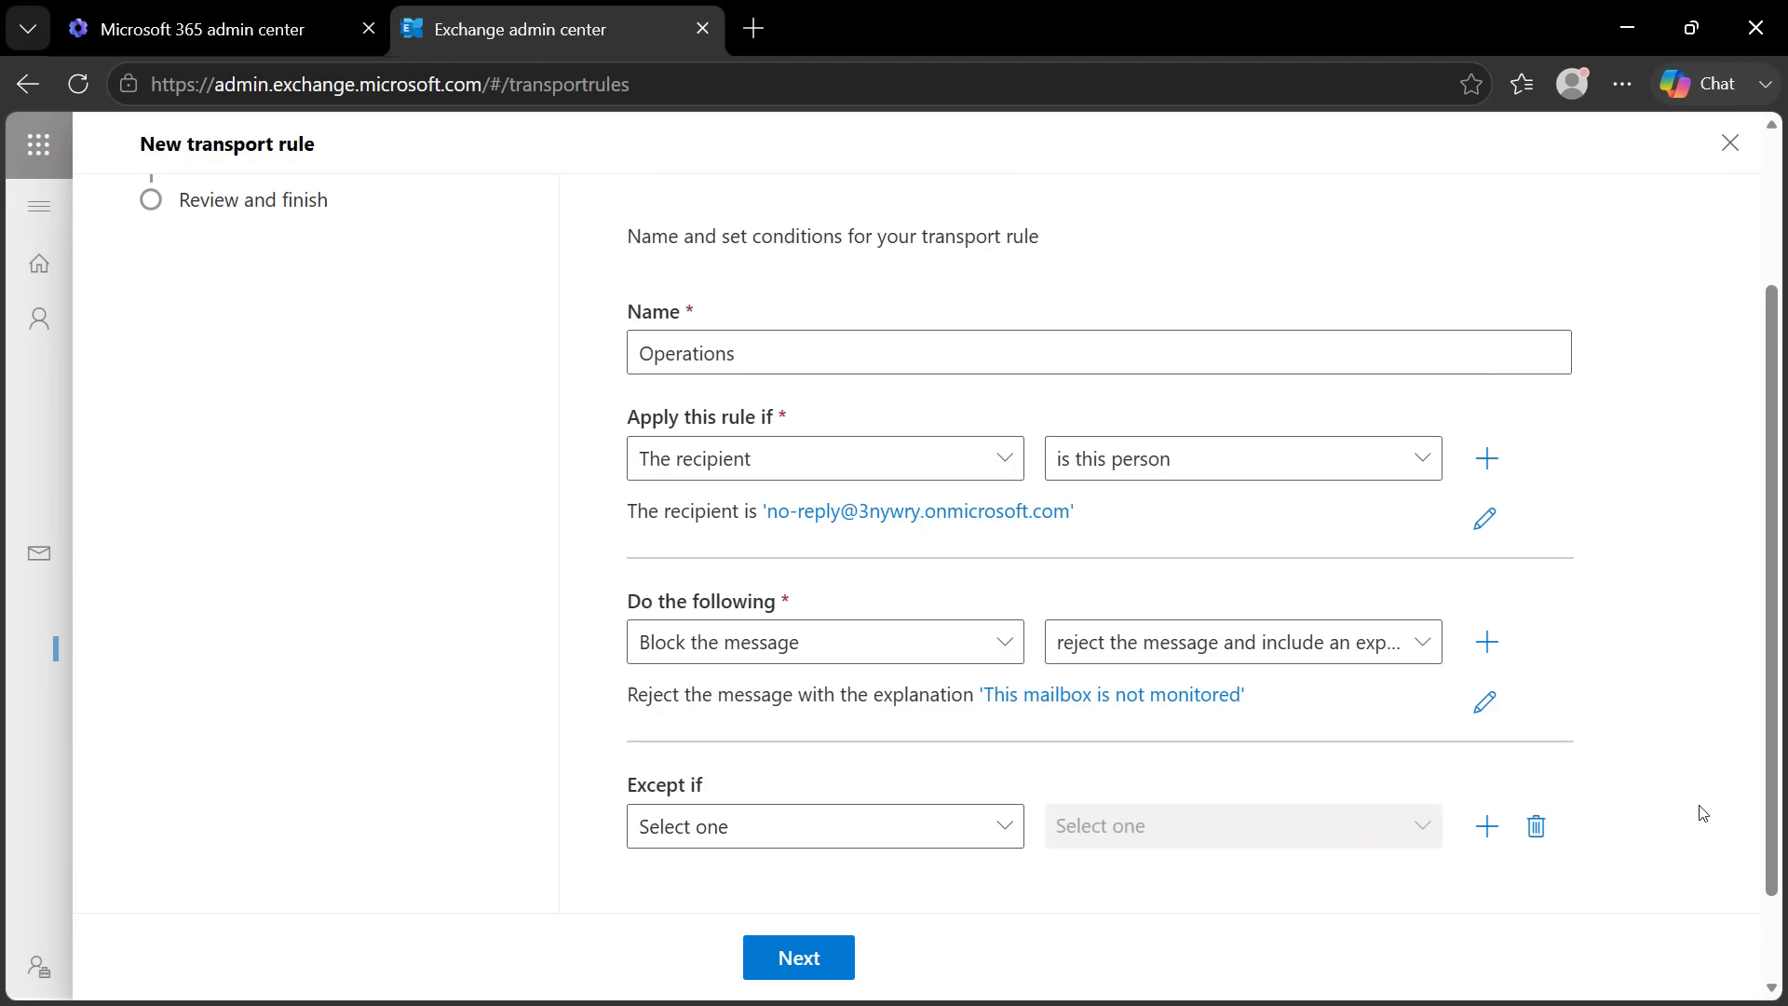
Keep the default Enforce-mode rule settings, review the summary, and finish creating the rule
{"action": "scroll", "coordinate": [1774, 755], "scroll_direction": "down", "scroll_amount": 2}
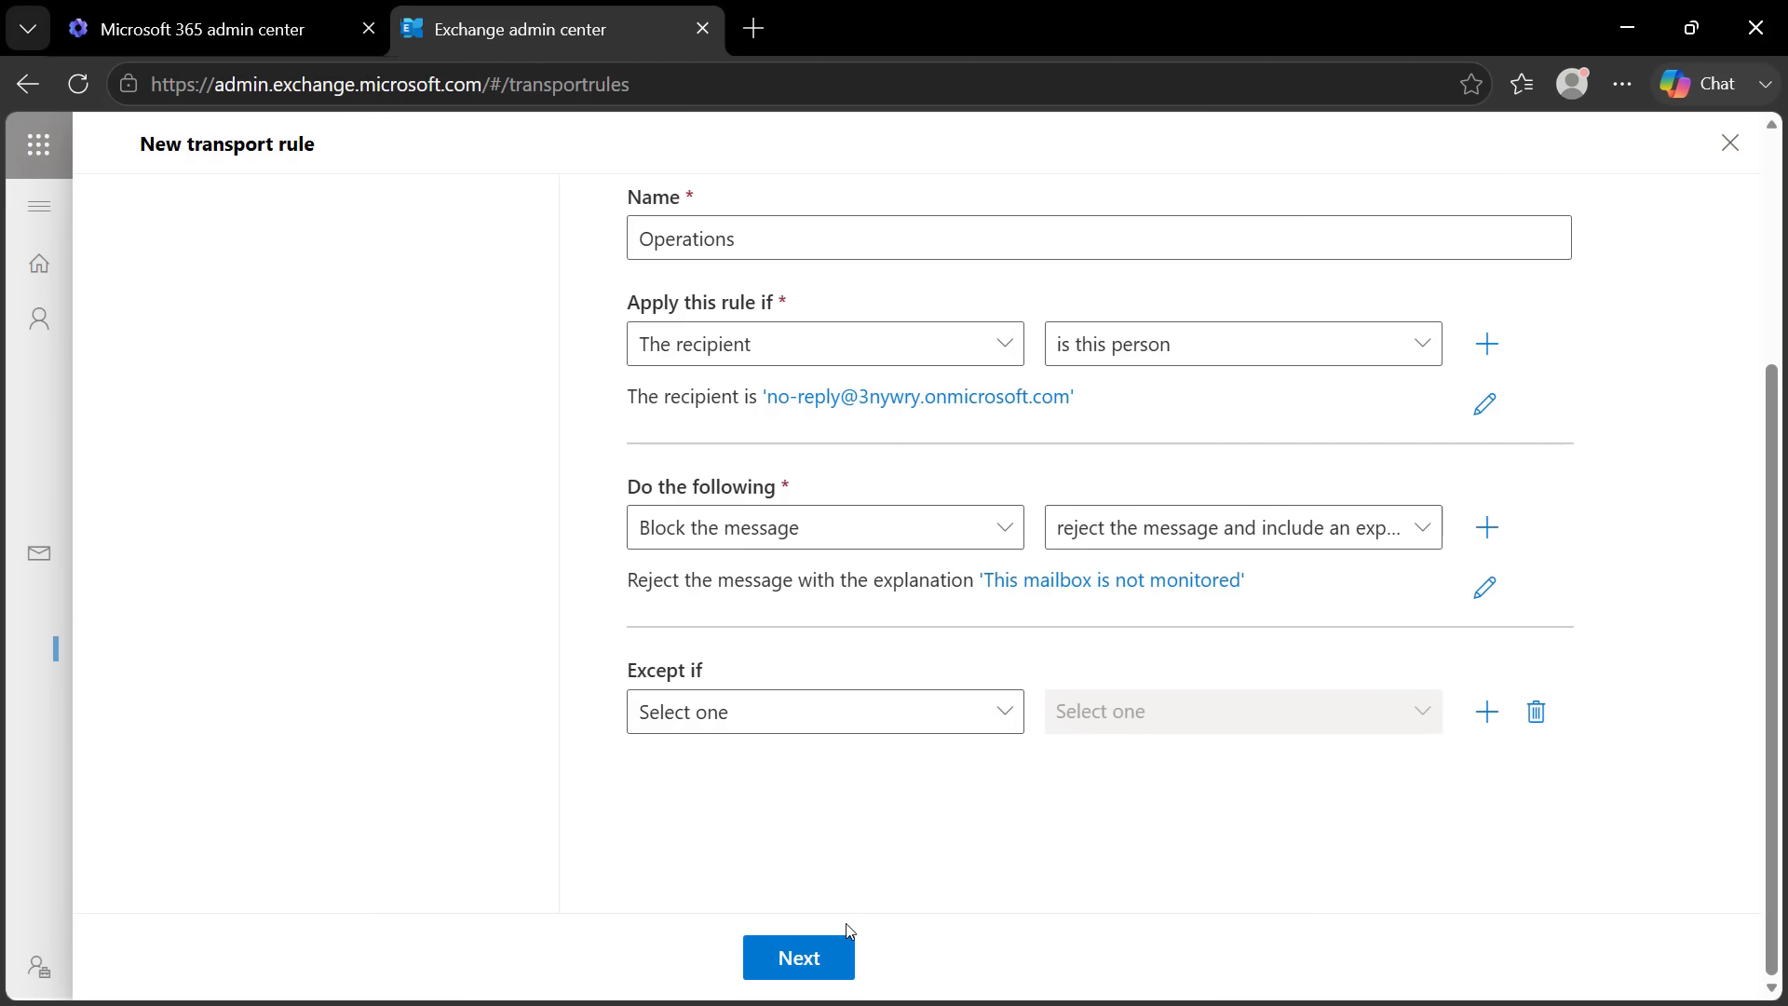
{"action": "left_click", "coordinate": [801, 959]}
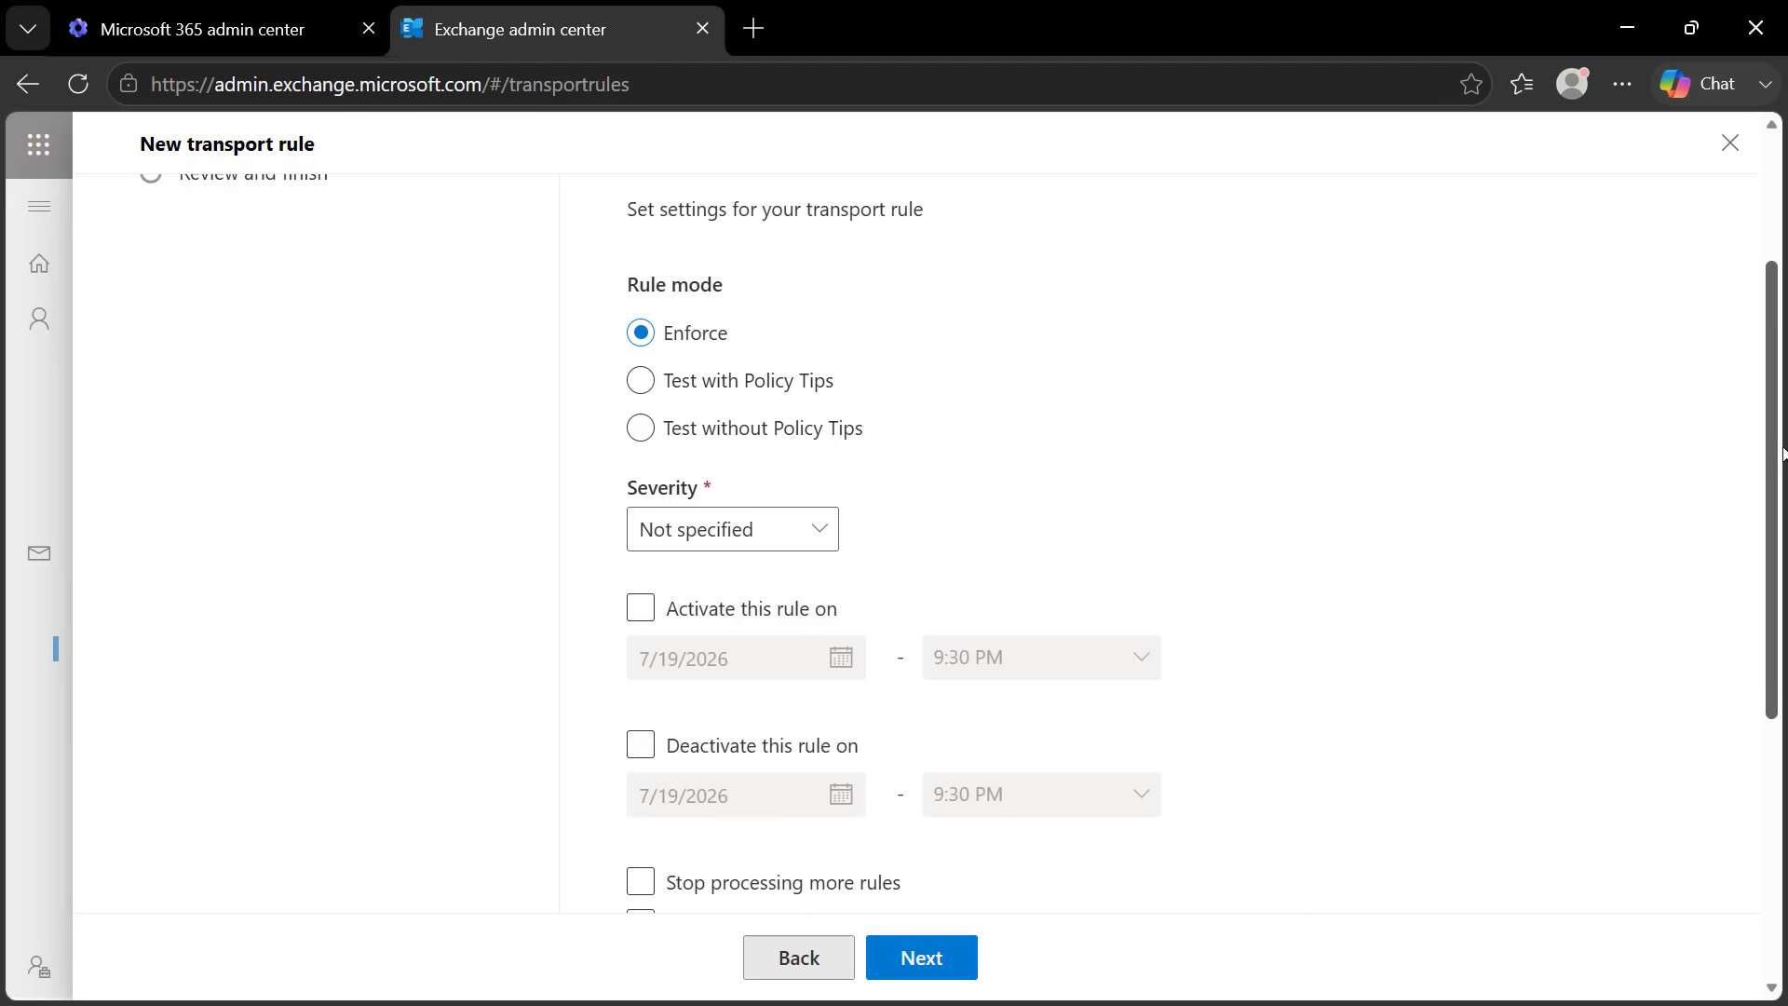
{"action": "left_click_drag", "start_coordinate": [1772, 456], "coordinate": [1775, 772]}
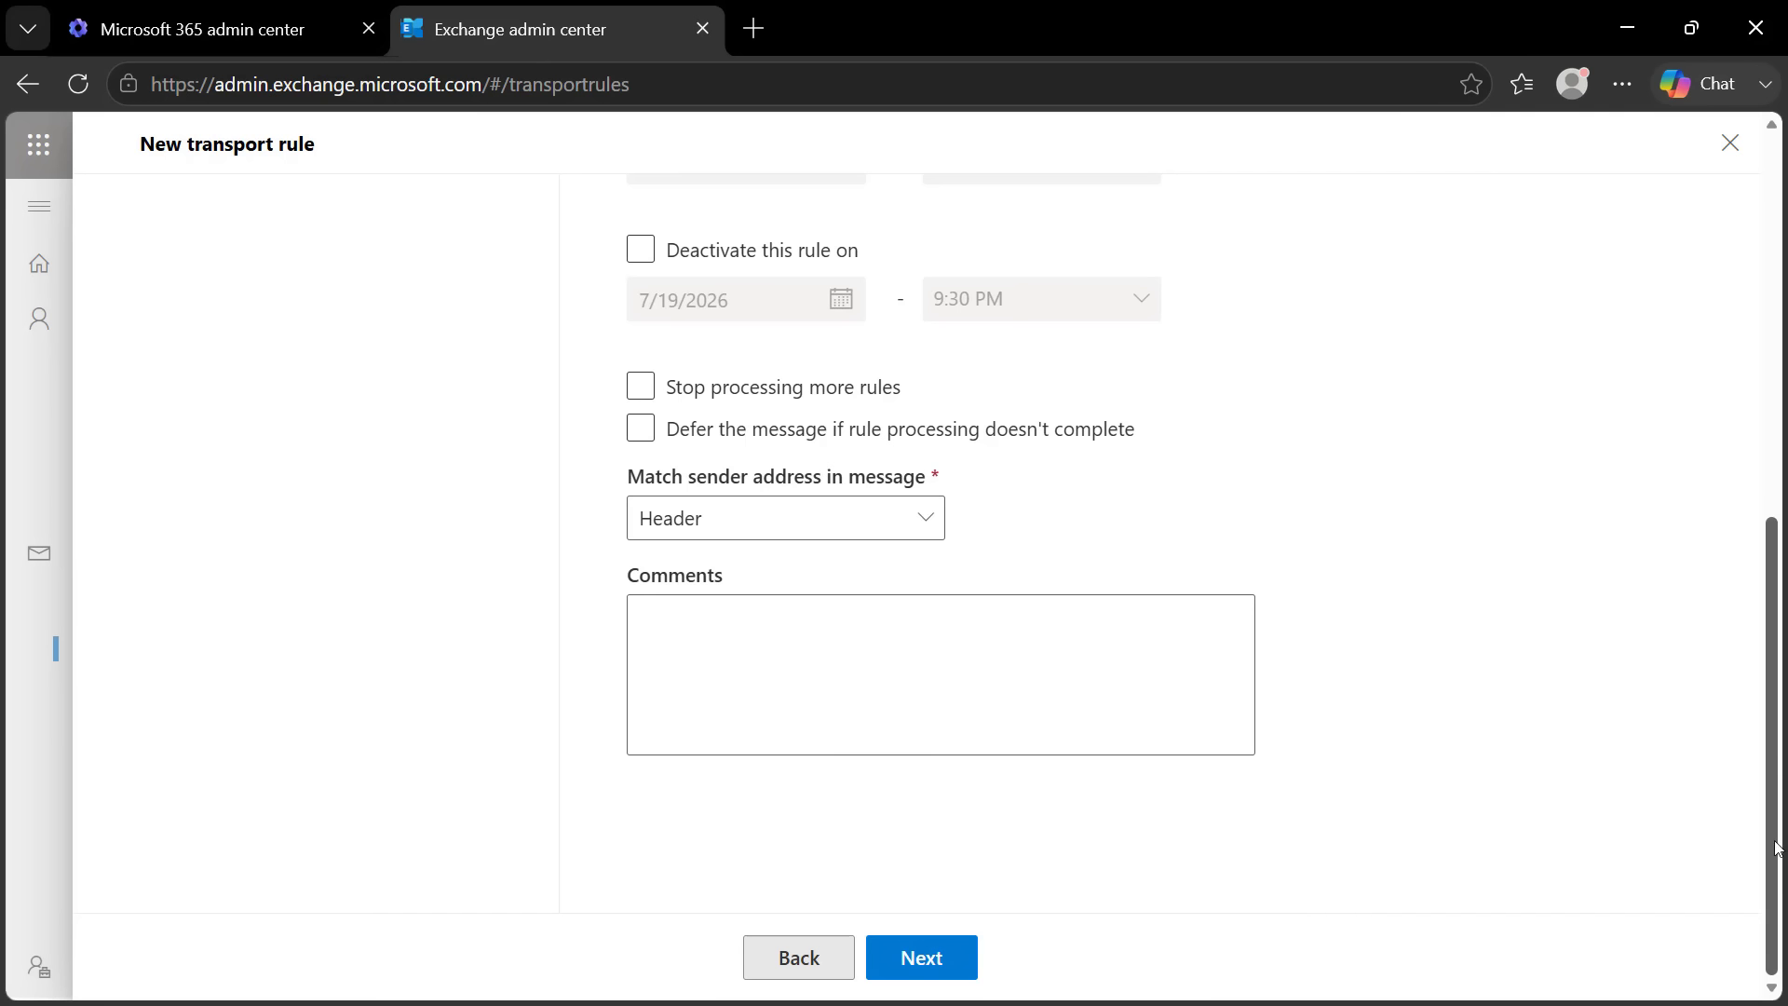
{"action": "left_click", "coordinate": [946, 959]}
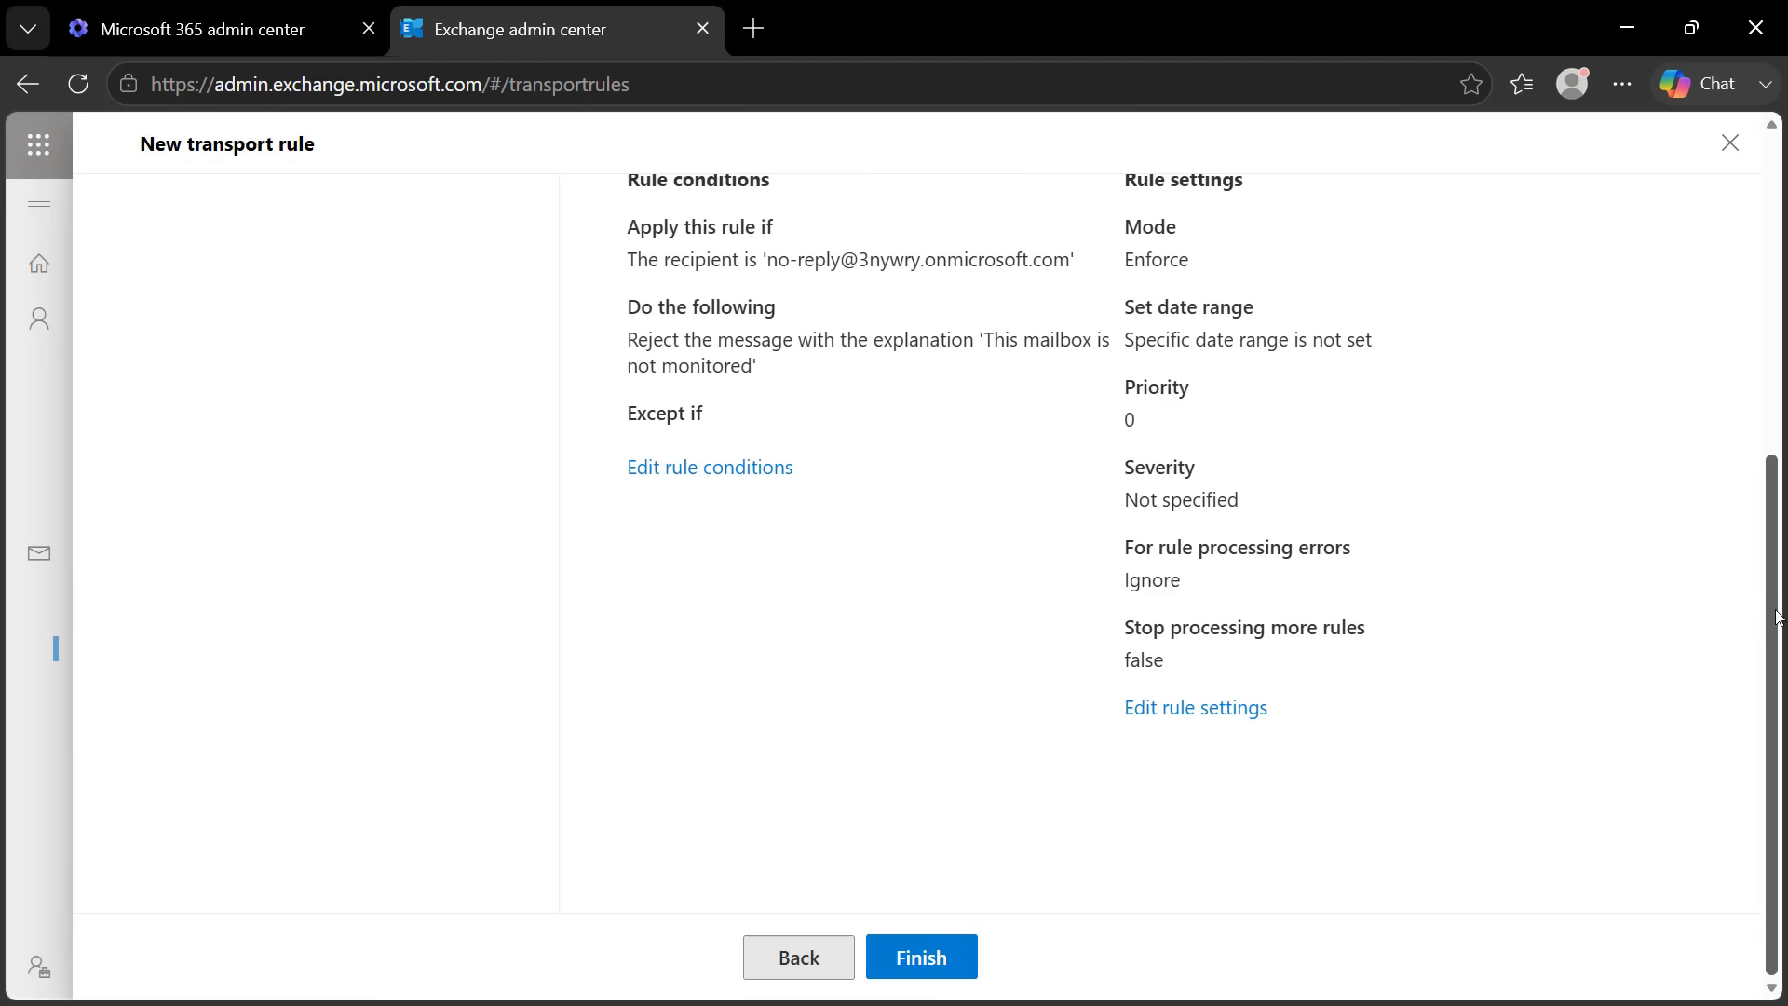
{"action": "scroll", "coordinate": [1751, 522], "scroll_direction": "up", "scroll_amount": 6}
{"action": "scroll", "coordinate": [1723, 426], "scroll_direction": "down", "scroll_amount": 5}
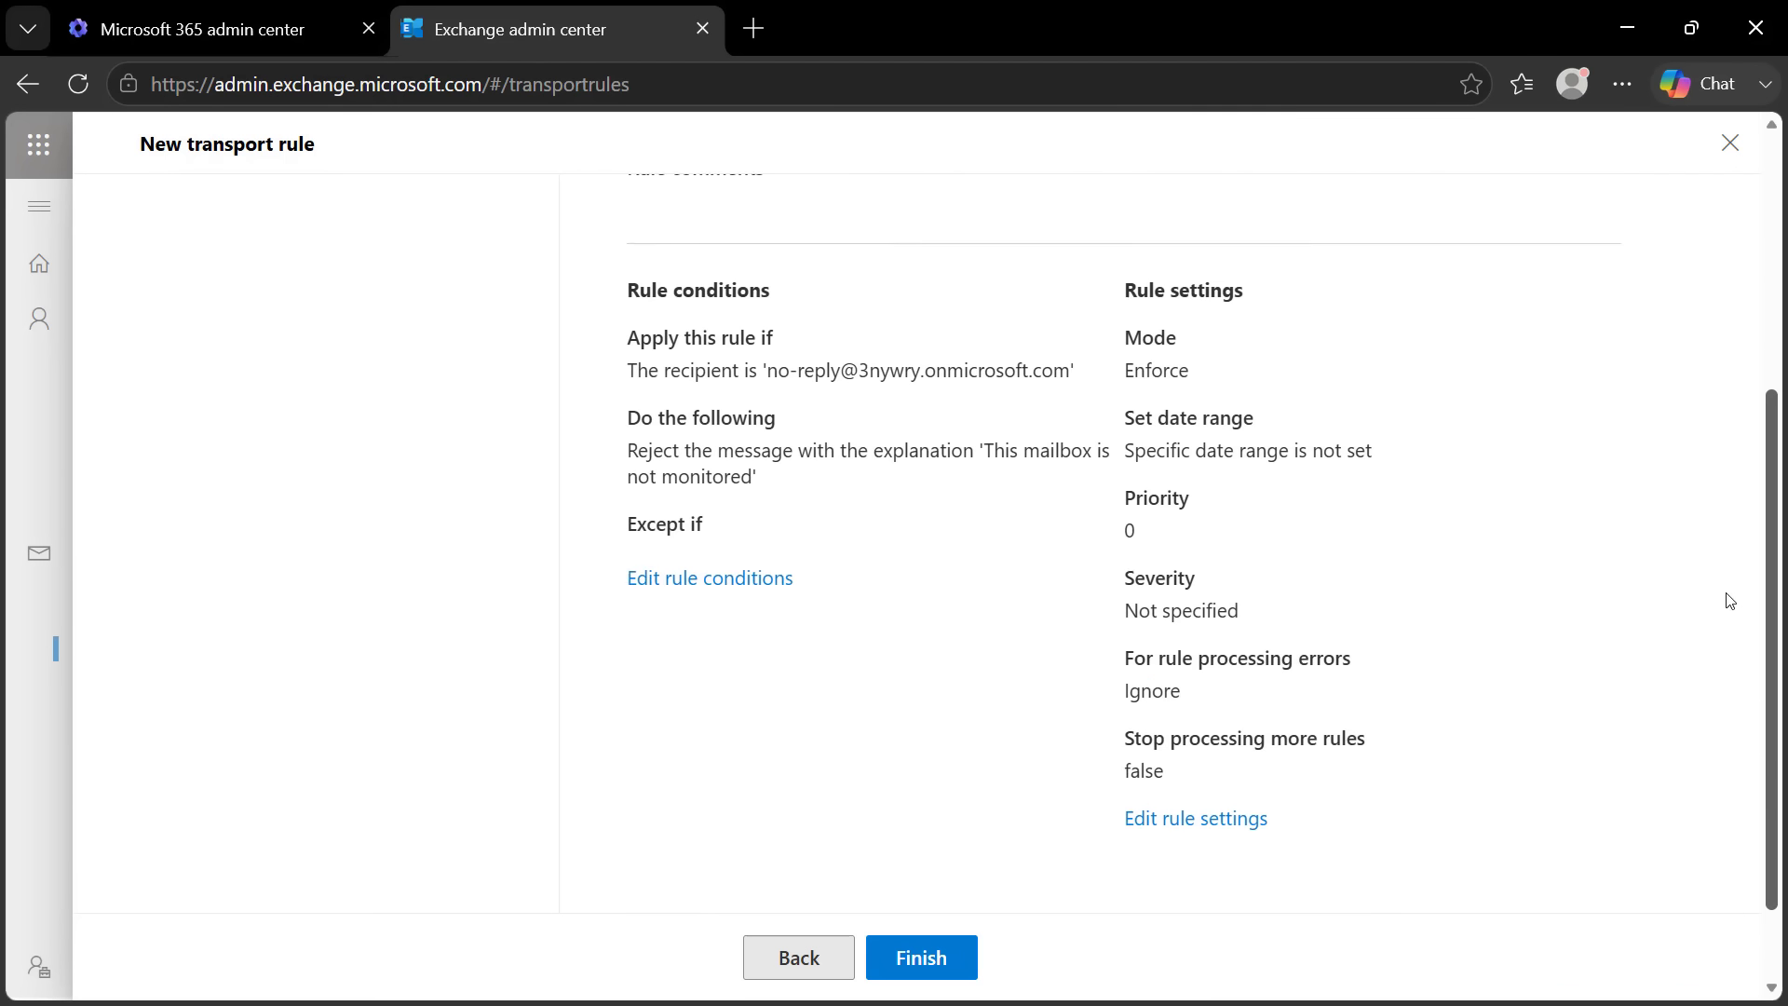
{"action": "scroll", "coordinate": [1729, 600], "scroll_direction": "down", "scroll_amount": 2}
{"action": "scroll", "coordinate": [1744, 643], "scroll_direction": "up", "scroll_amount": 2}
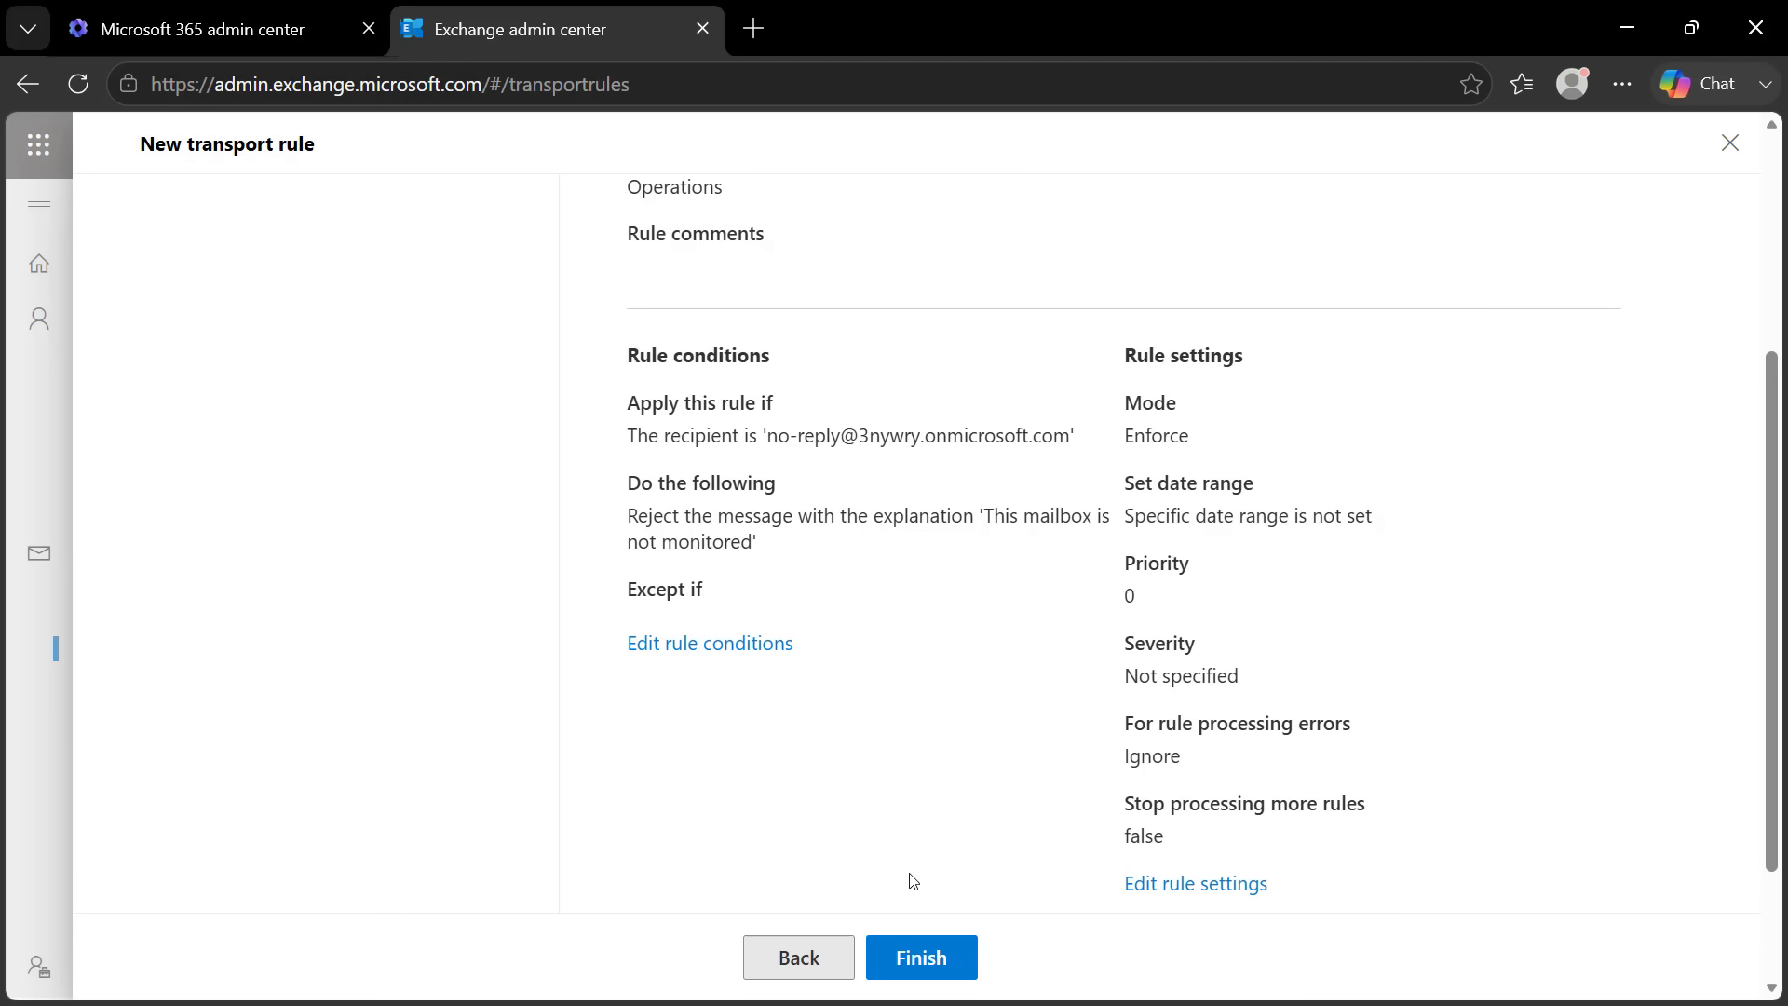
{"action": "left_click", "coordinate": [919, 966]}
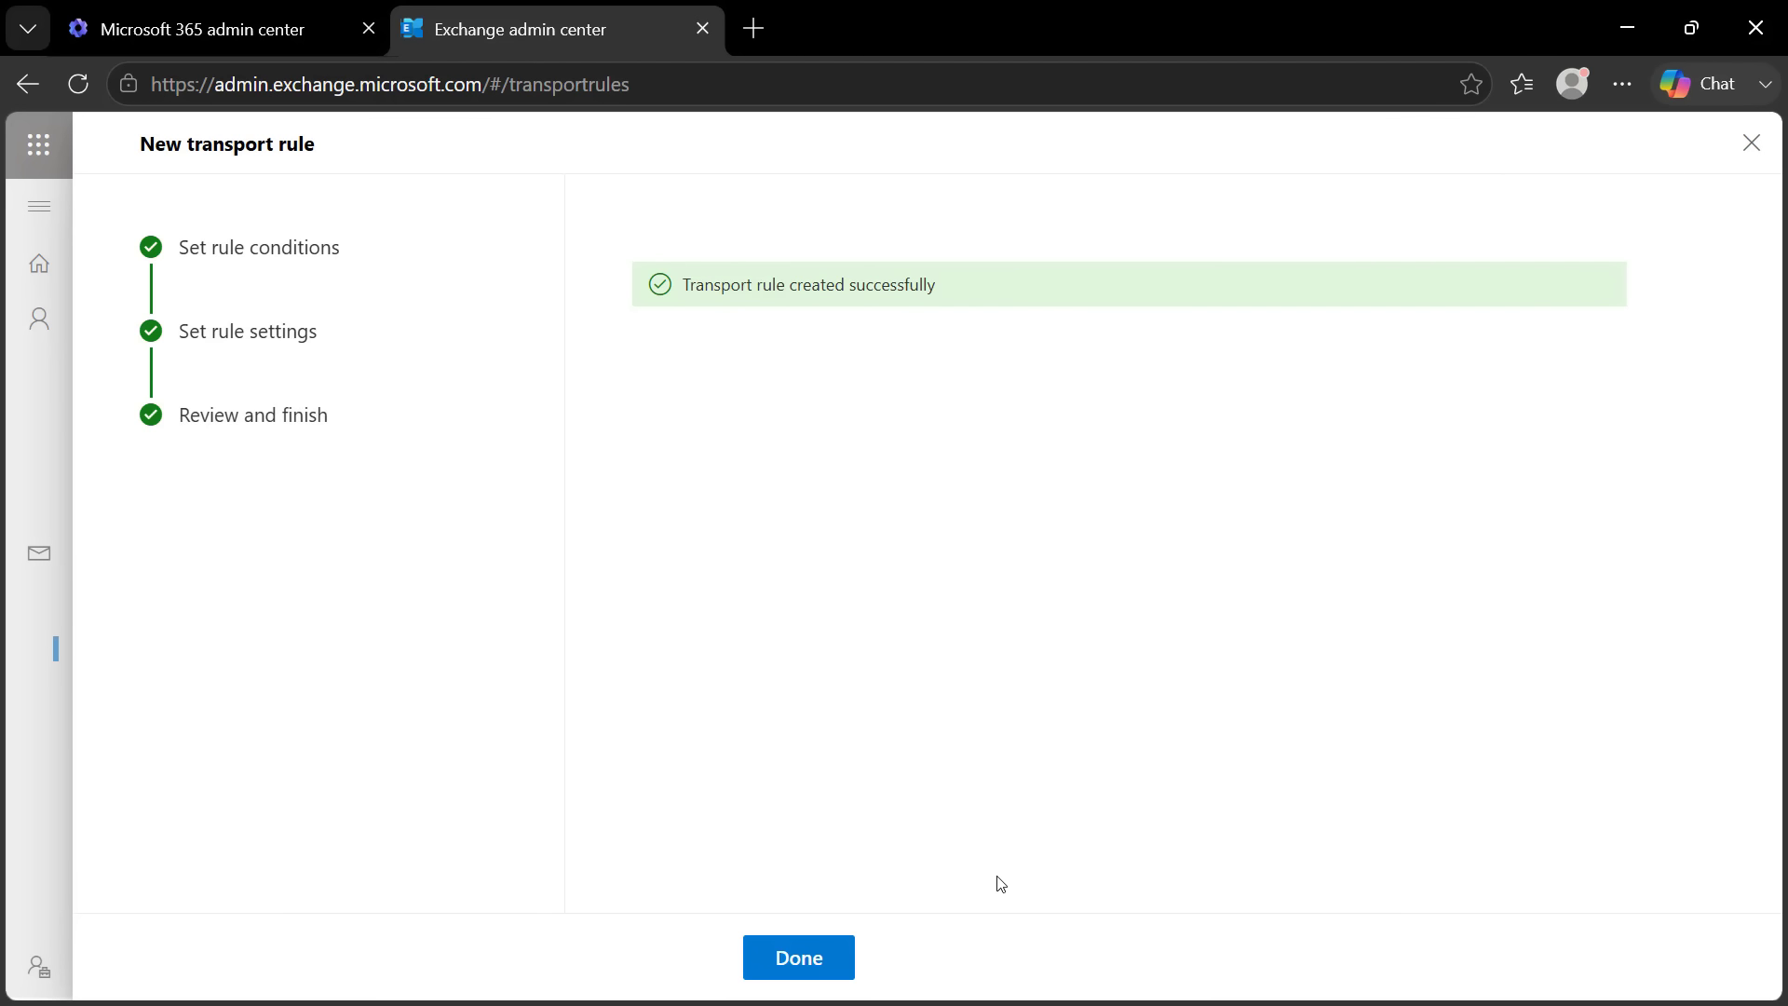
Filter the rules list by 'op', open the Operations rule and toggle it to Enabled
{"action": "left_click", "coordinate": [796, 967]}
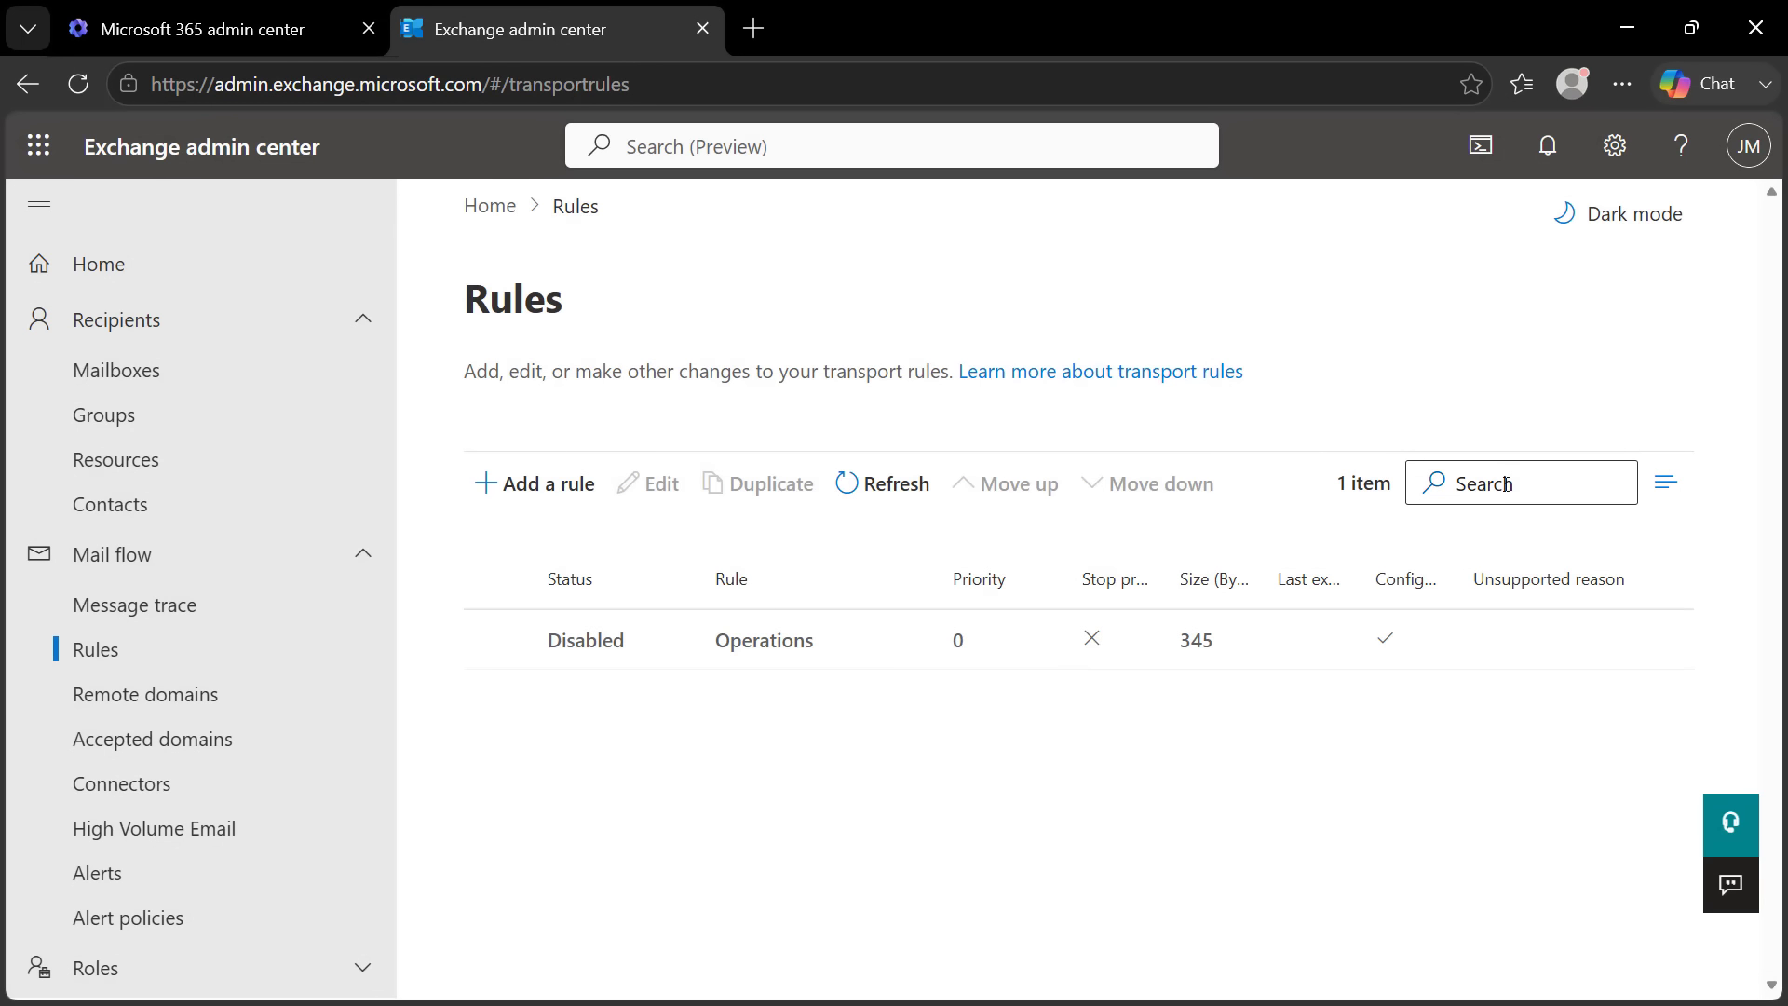
{"action": "left_click", "coordinate": [1510, 481]}
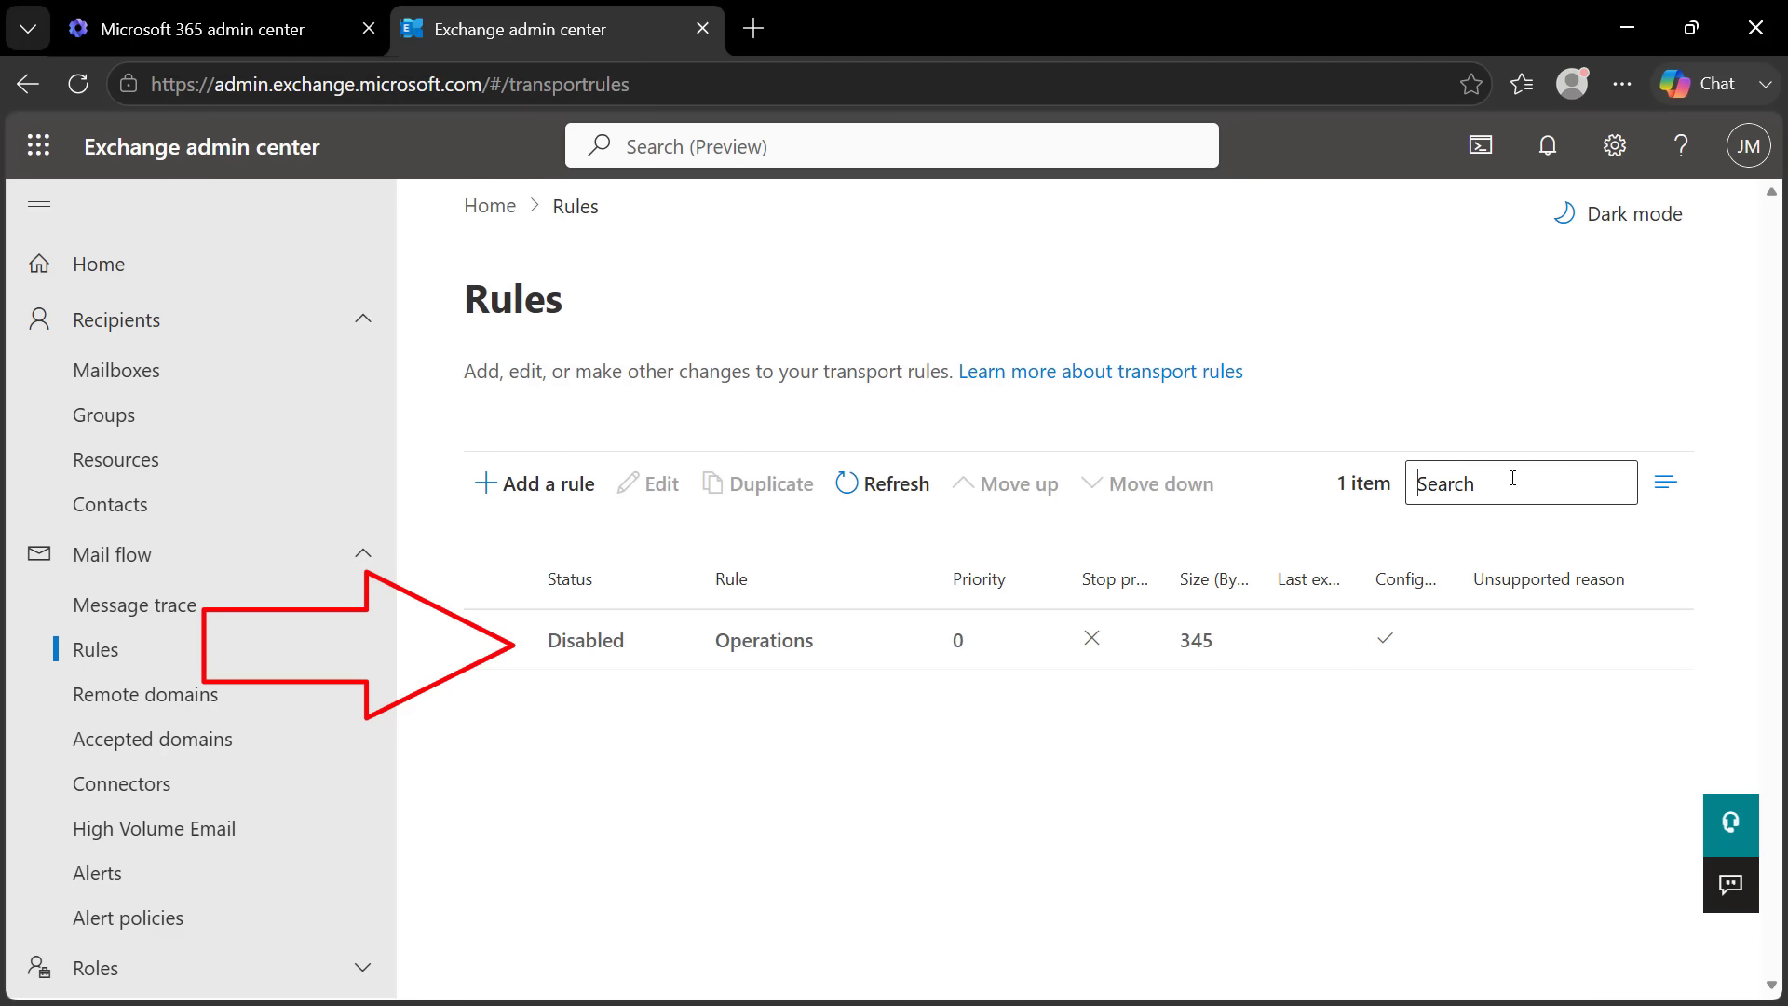
{"action": "type", "text": "op"}
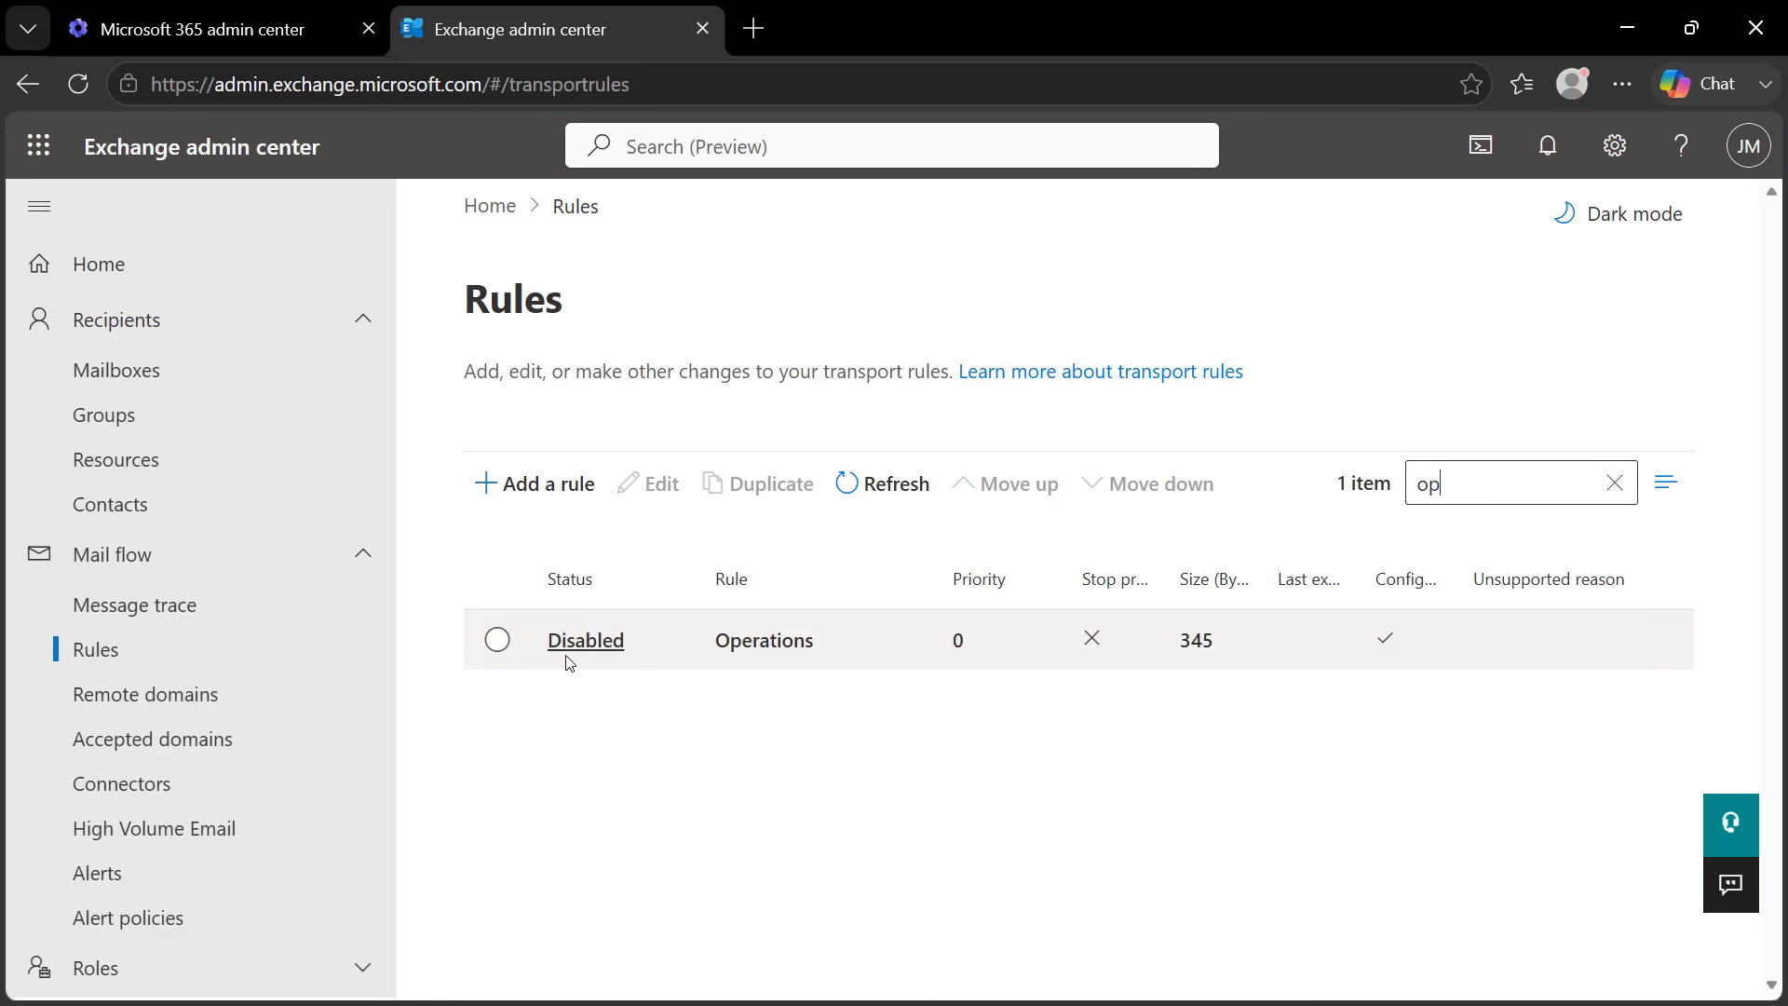
{"action": "left_click", "coordinate": [496, 640]}
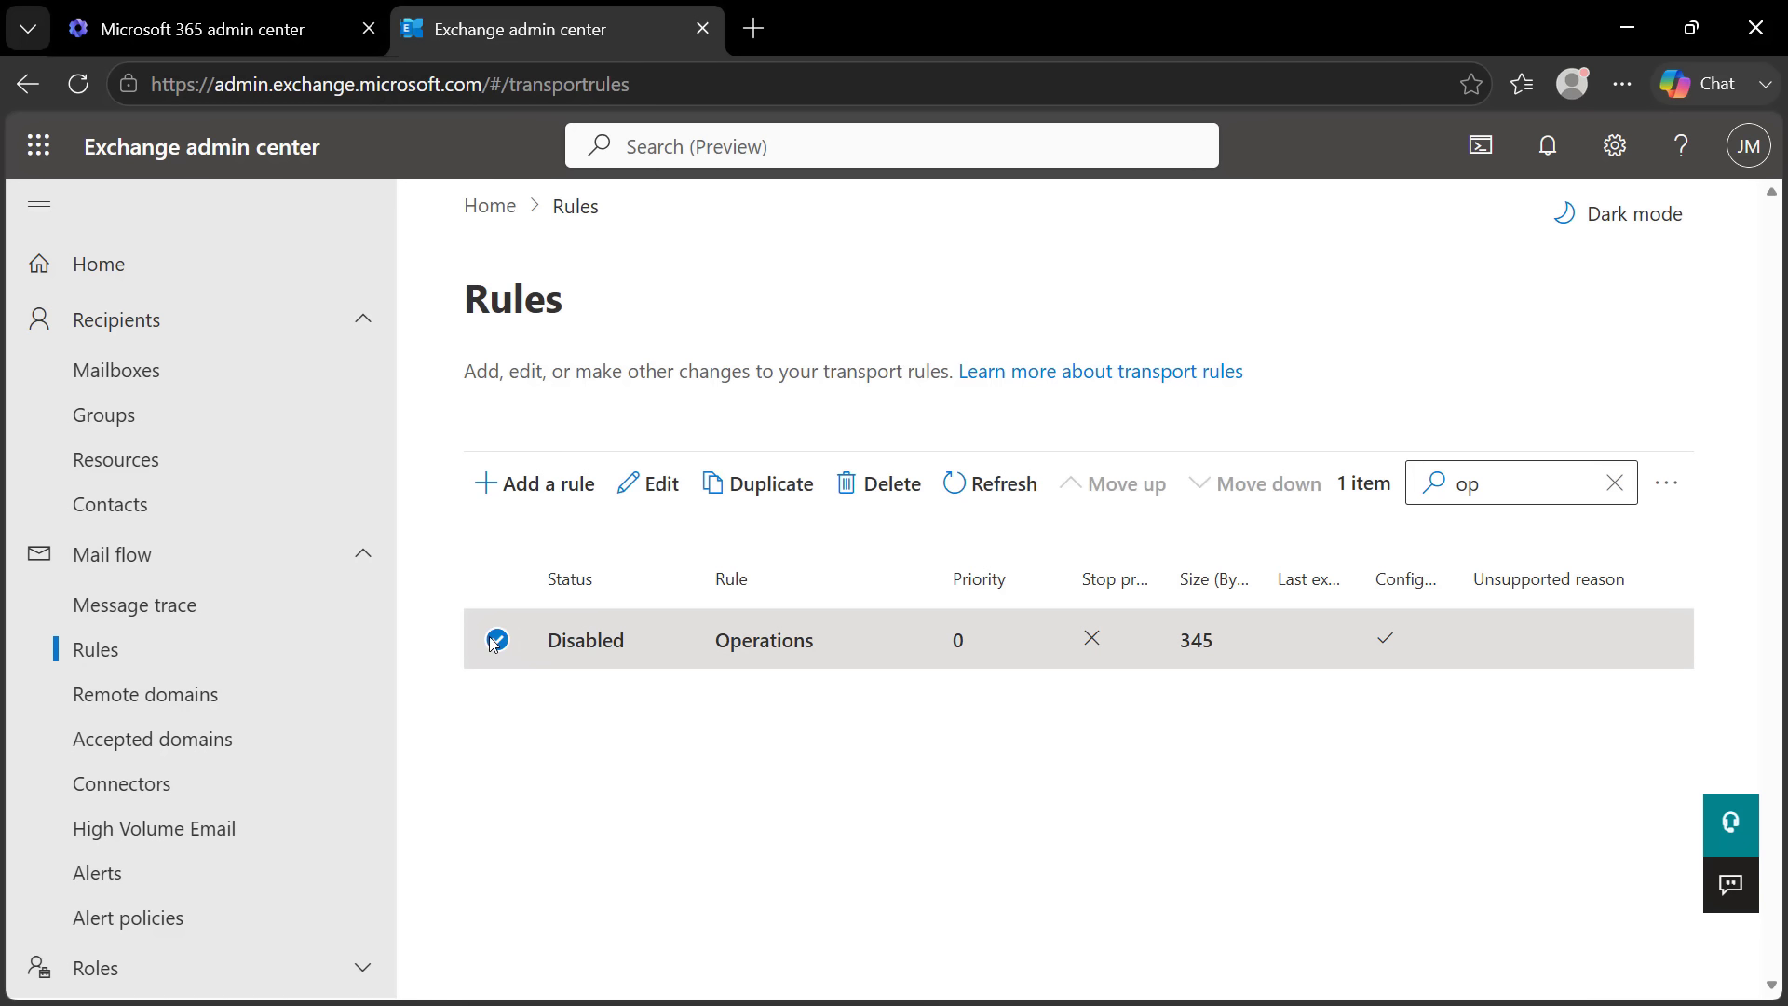
{"action": "left_click", "coordinate": [585, 641]}
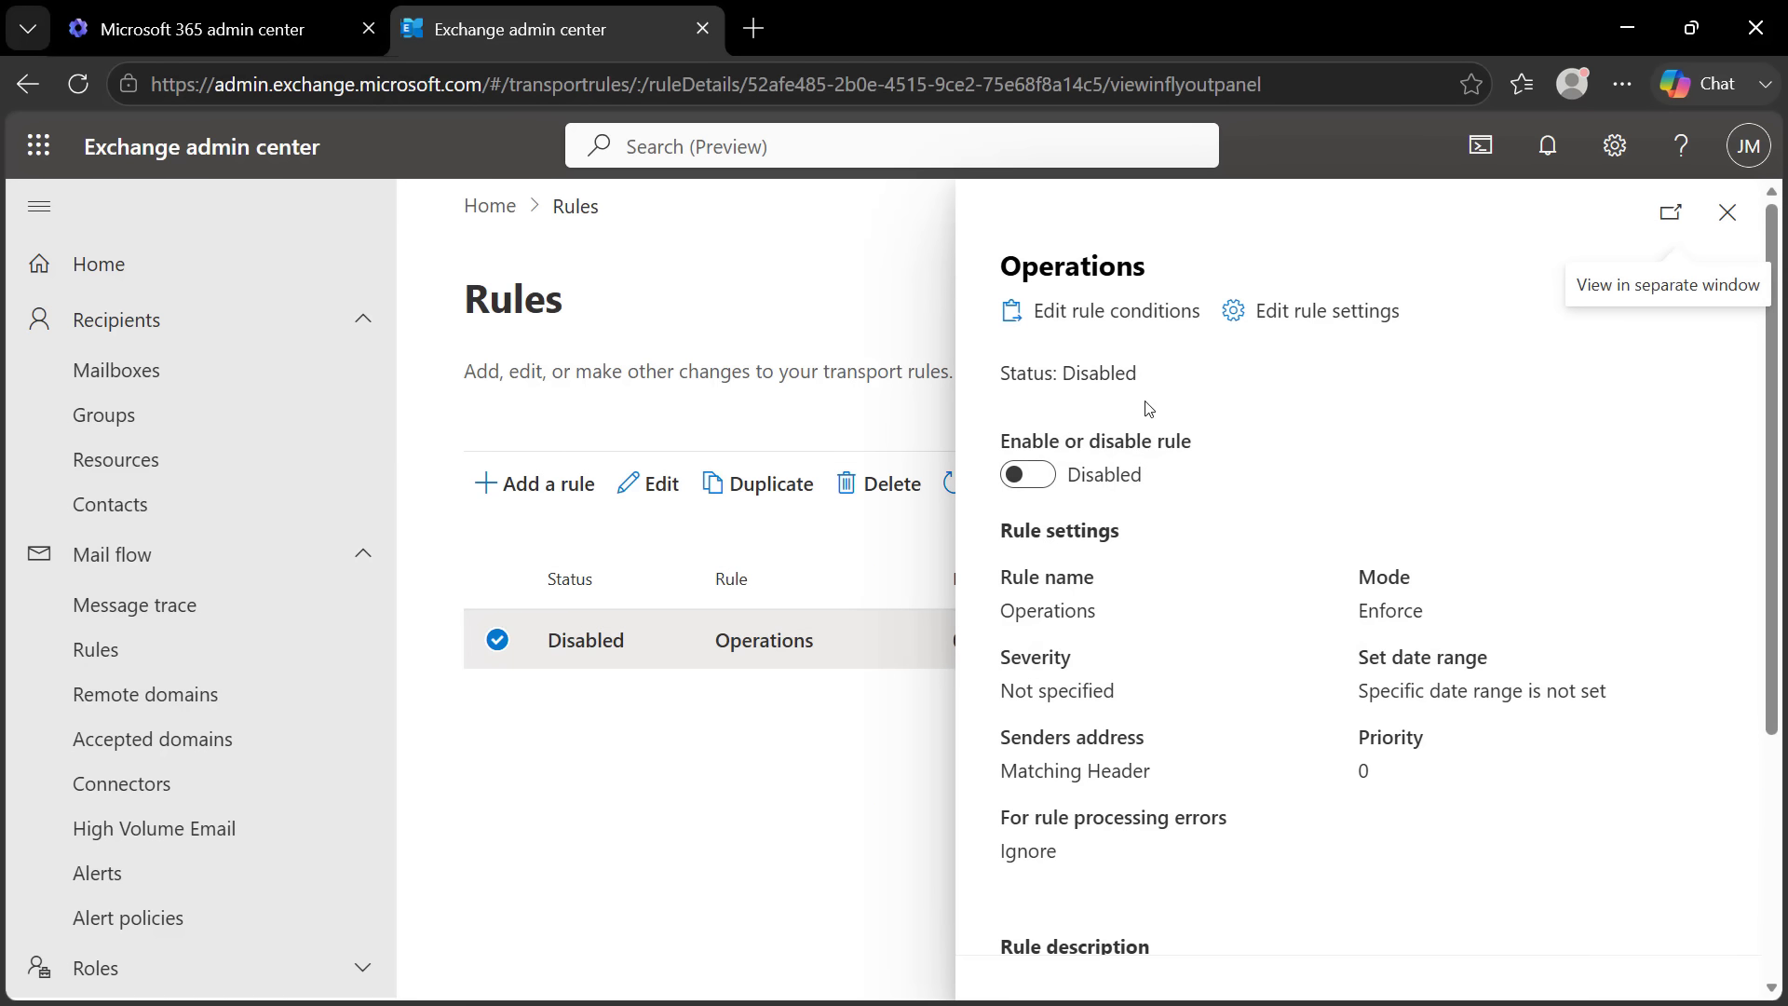
{"action": "left_click", "coordinate": [1042, 475]}
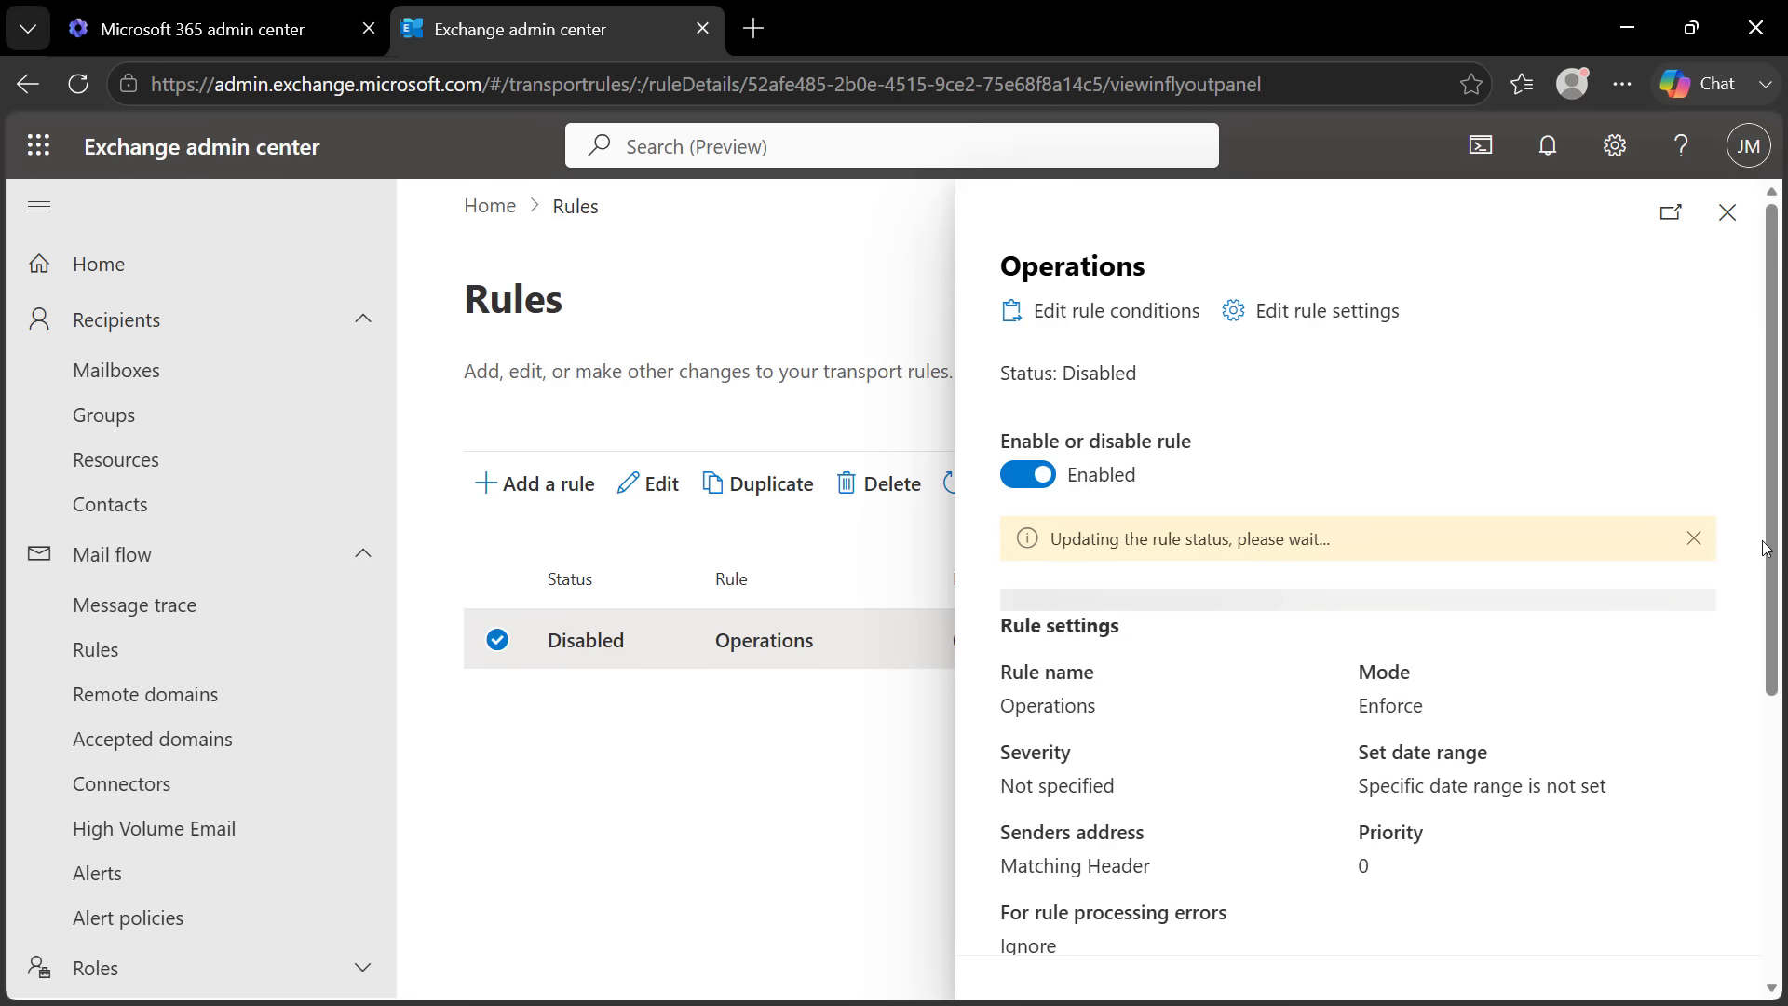
{"action": "left_click_drag", "start_coordinate": [1772, 549], "coordinate": [1773, 411]}
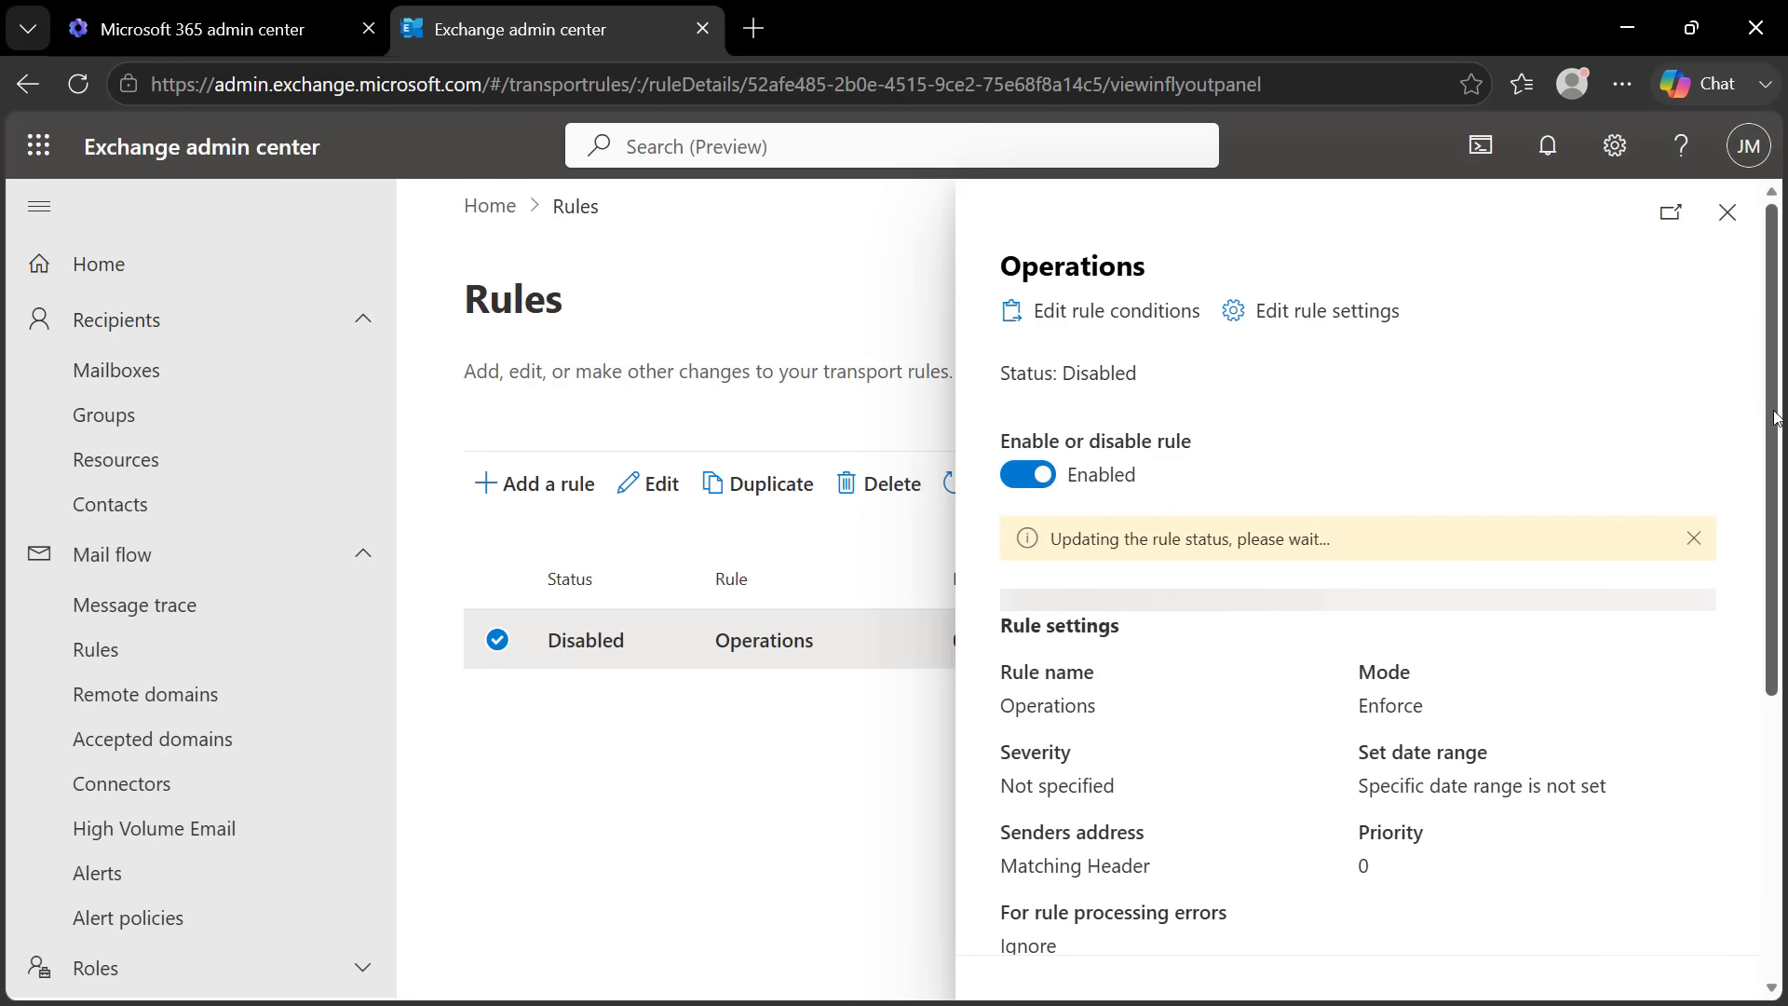
{"action": "left_click", "coordinate": [1727, 212]}
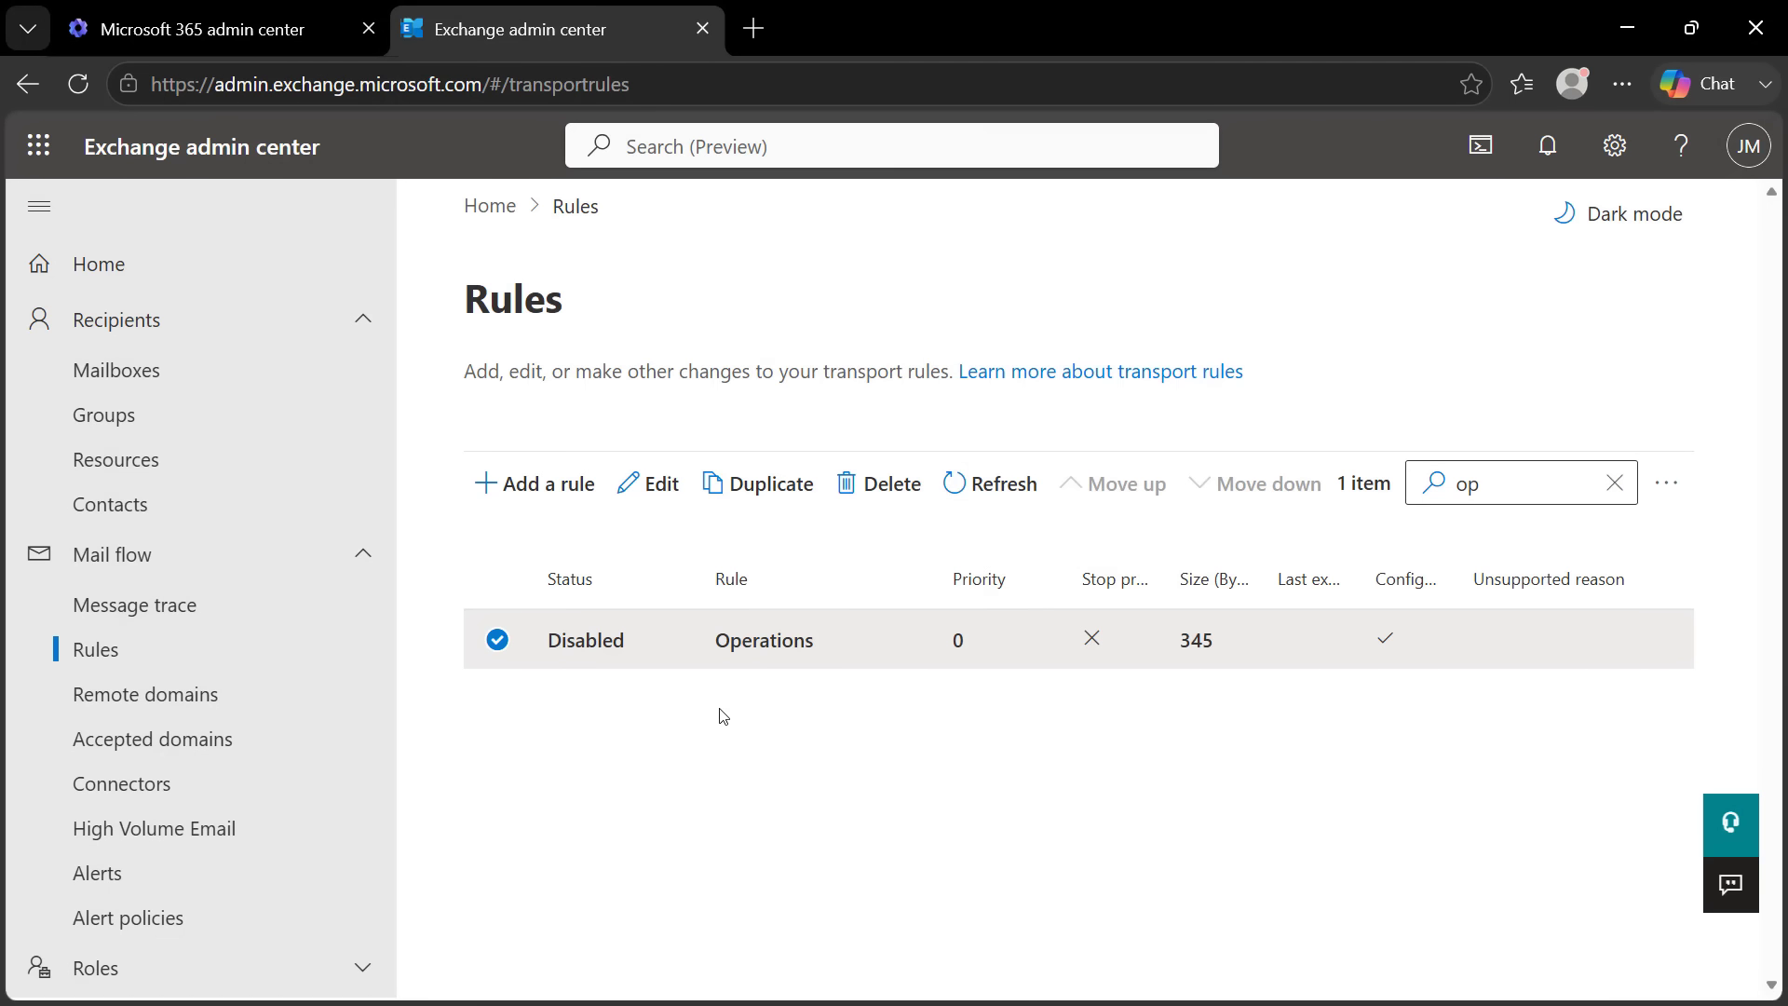
Refresh the rules list and enable the Operations rule again so its status shows Enabled
{"action": "left_click", "coordinate": [1005, 485]}
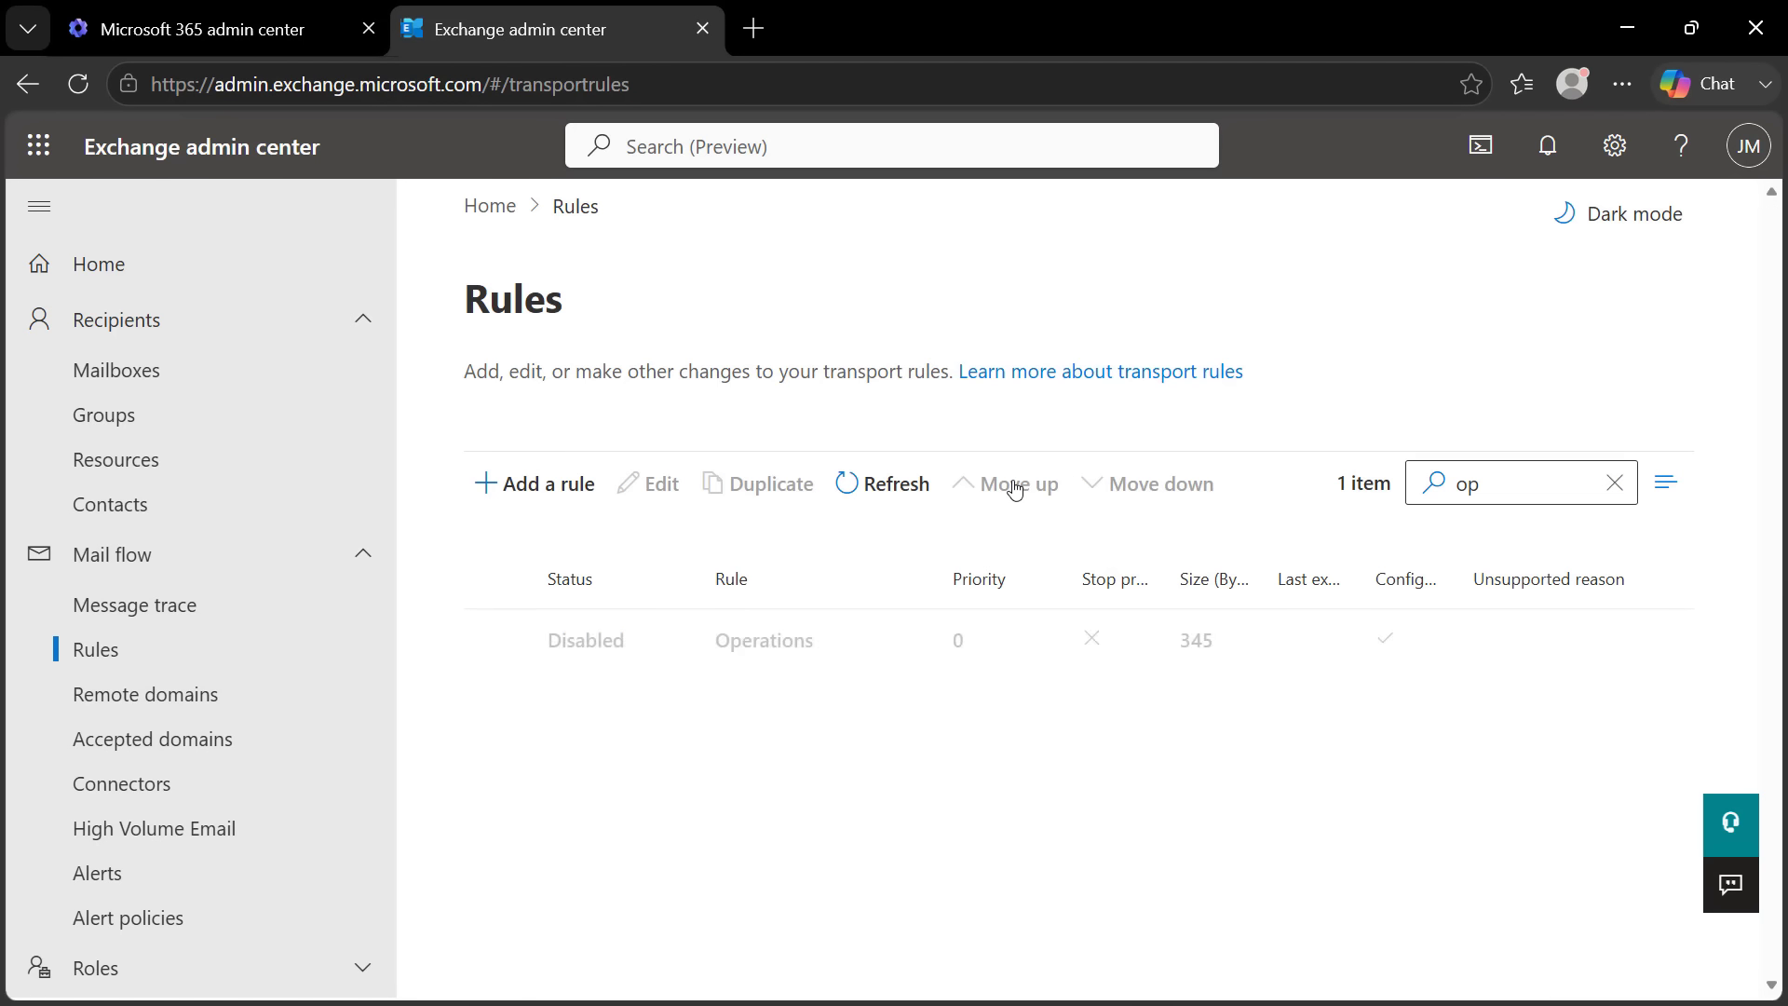
{"action": "left_click", "coordinate": [1523, 476]}
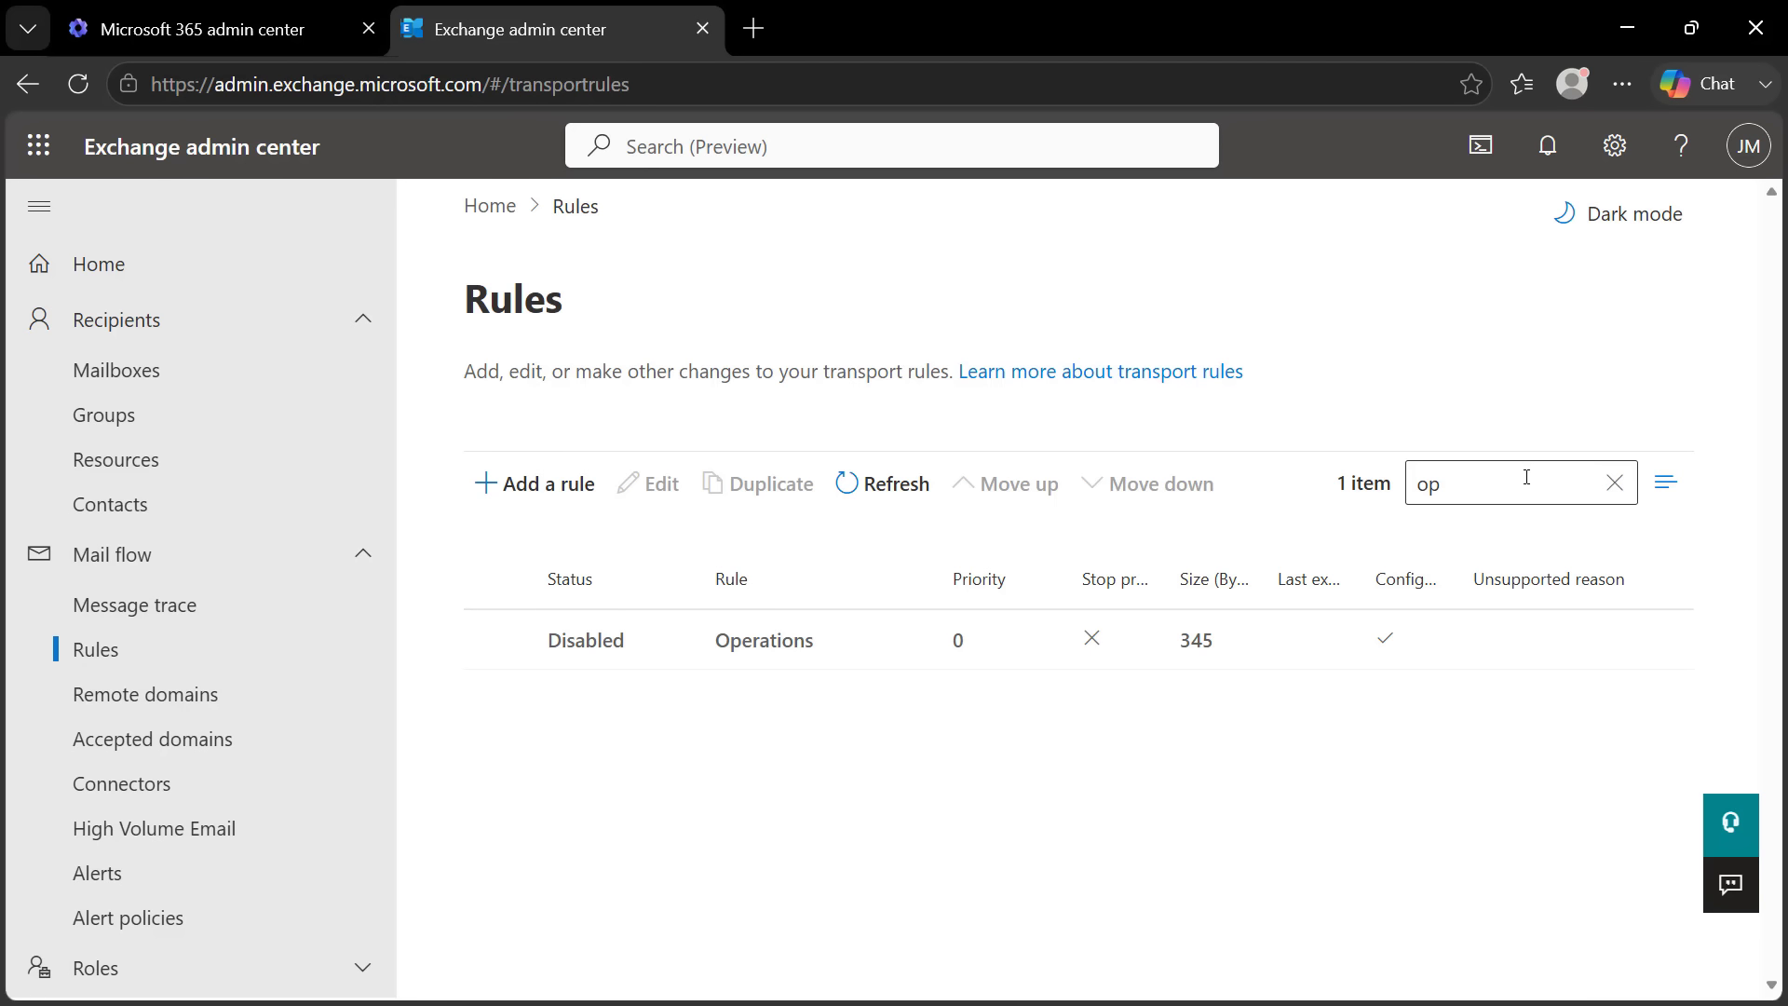
{"action": "left_click", "coordinate": [609, 656]}
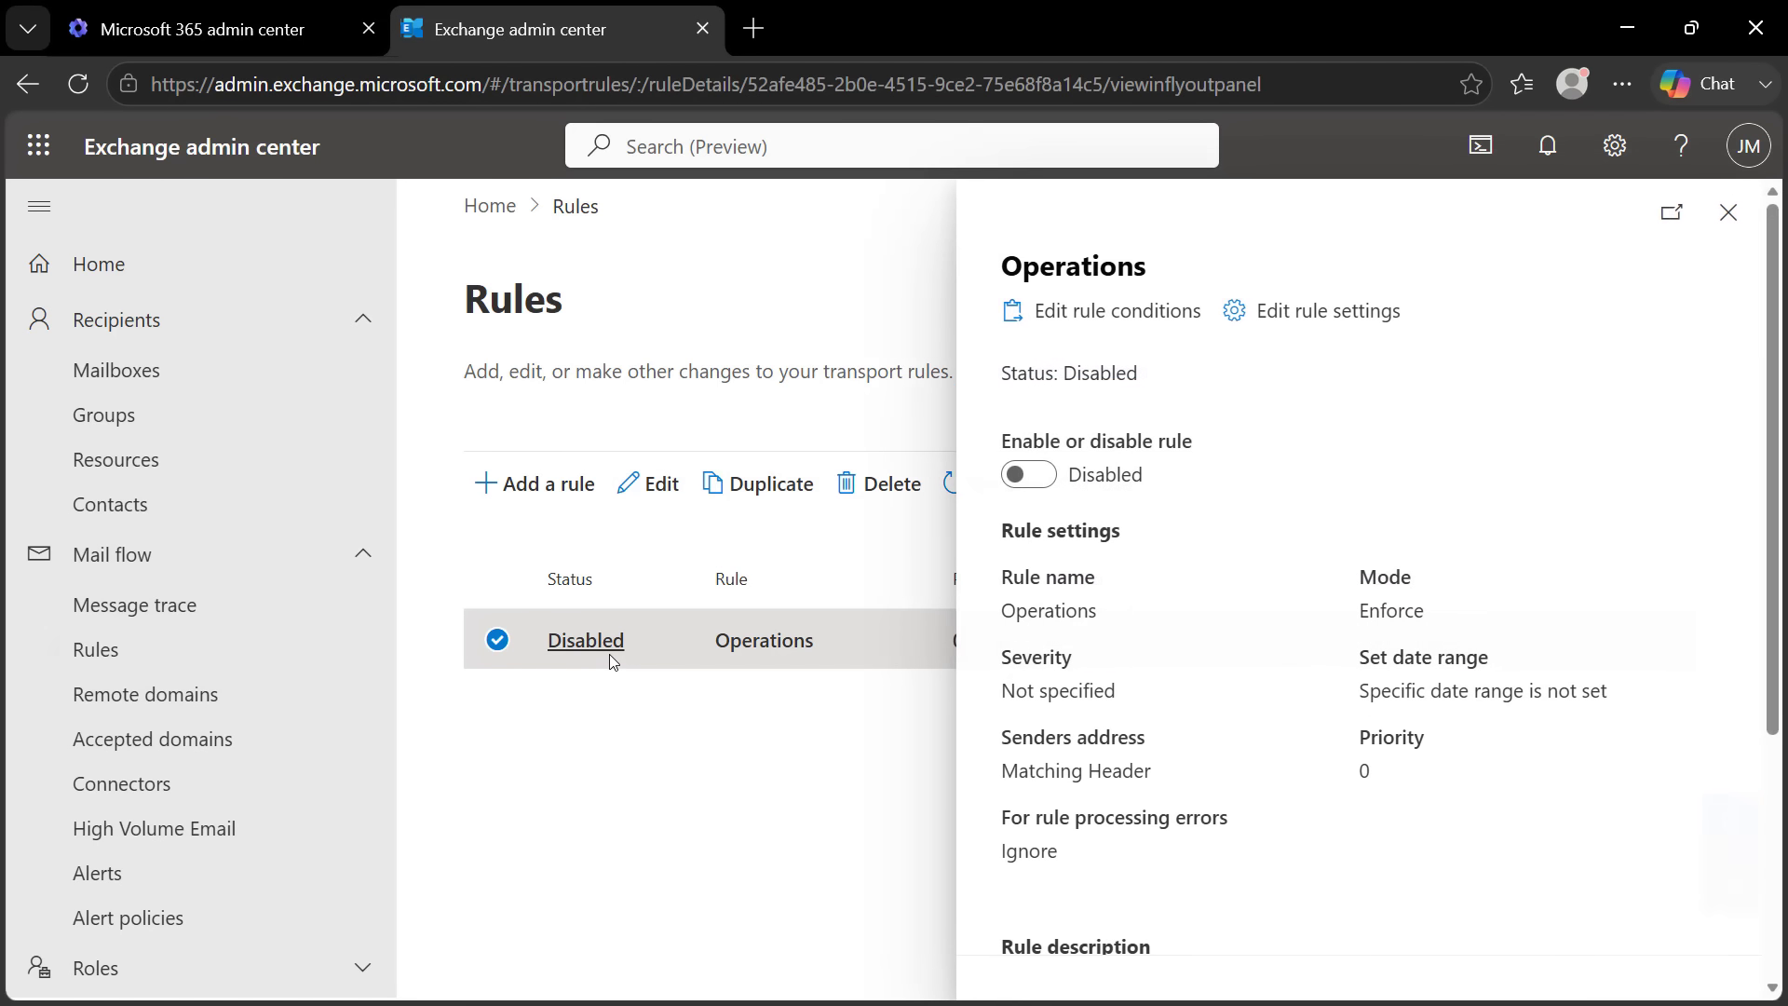
{"action": "left_click", "coordinate": [1043, 476]}
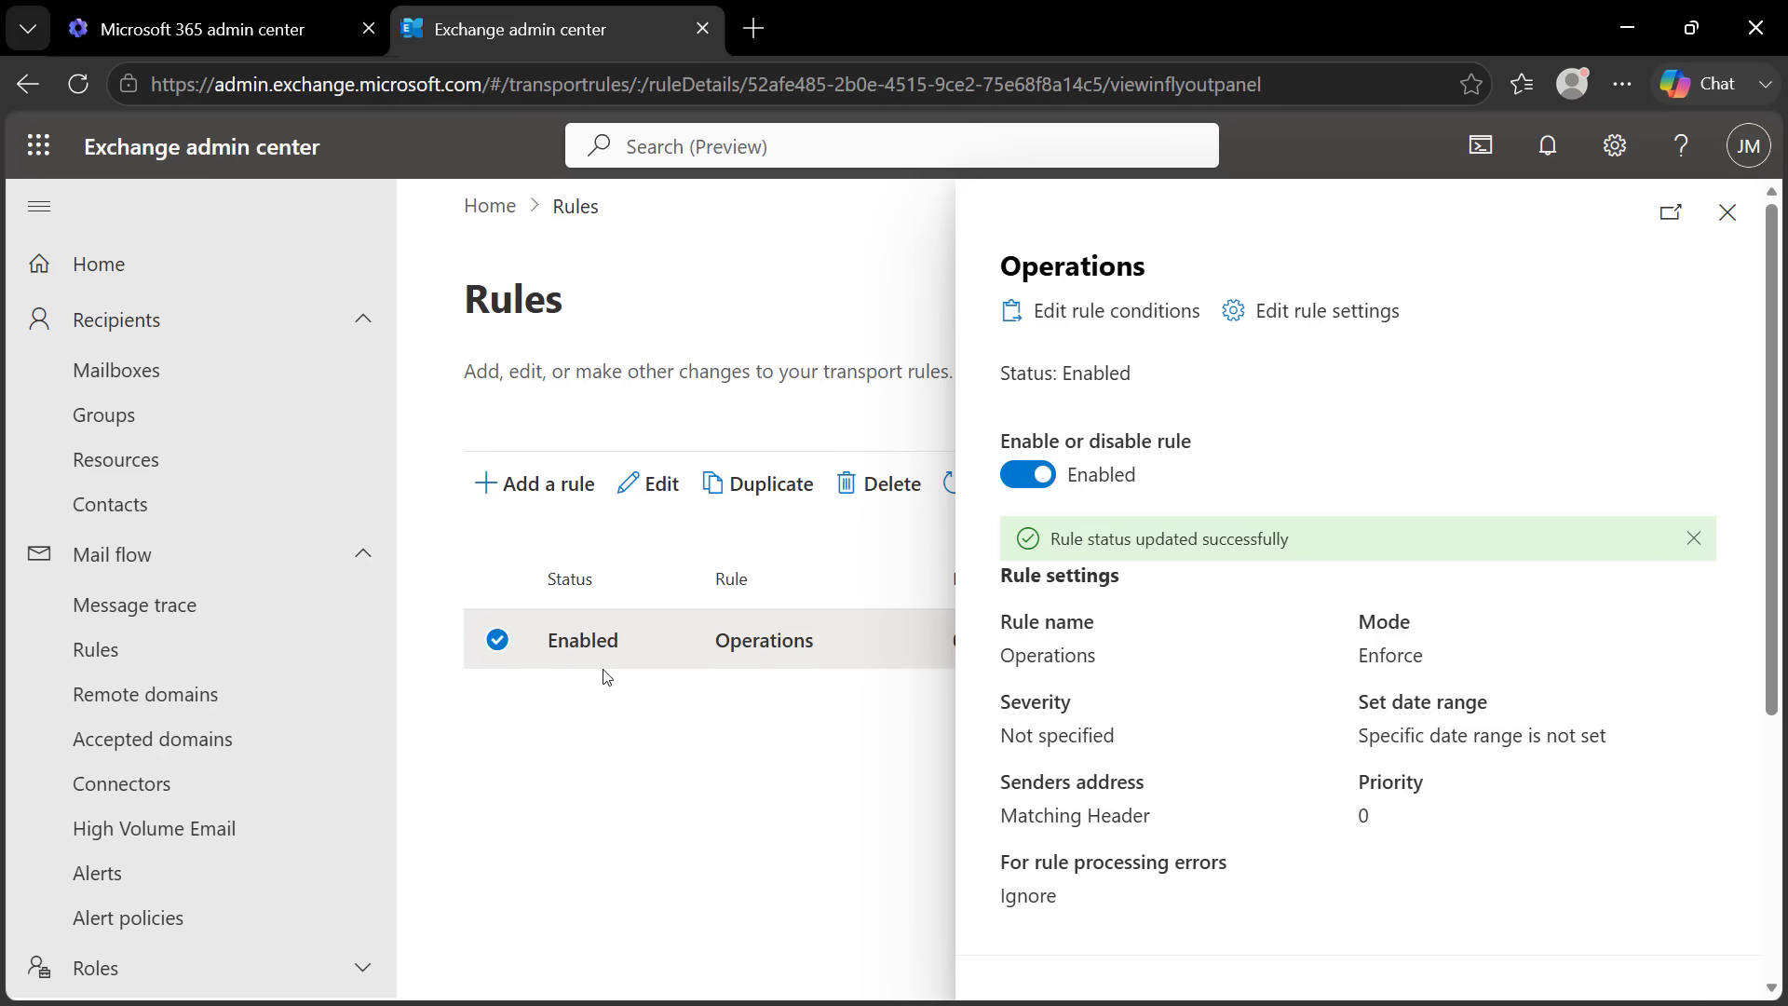
{"action": "left_click", "coordinate": [1727, 212]}
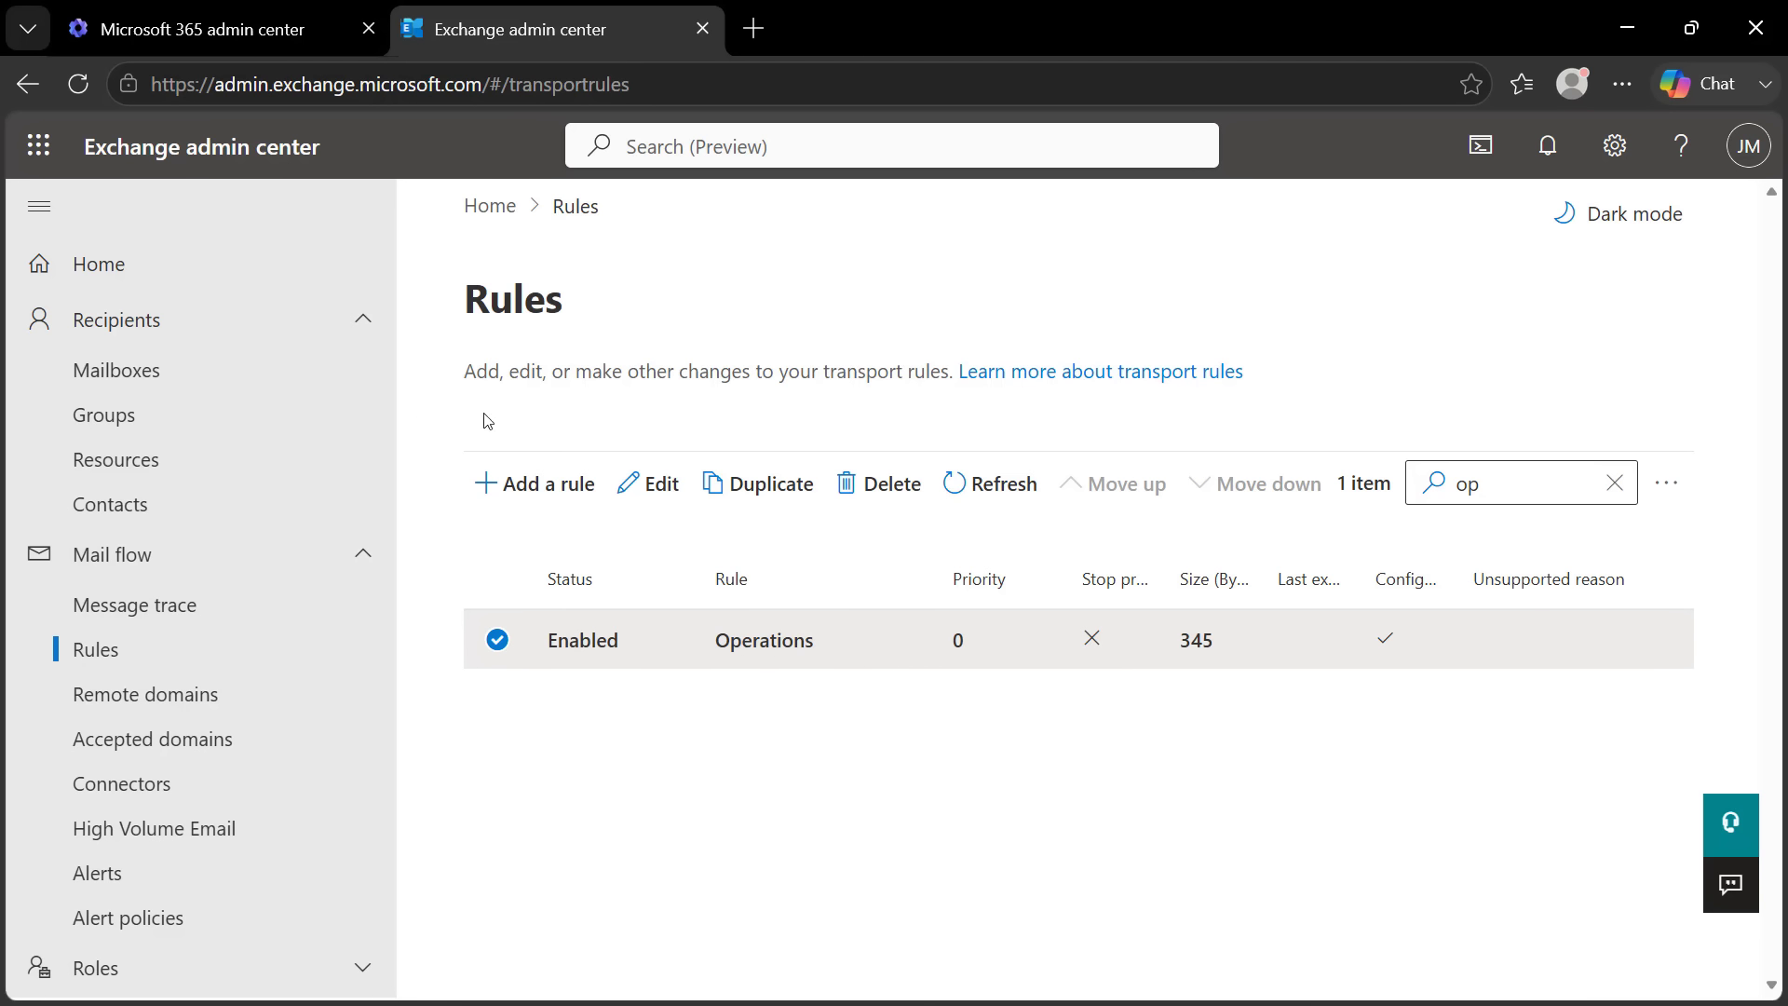
Launch Outlook from the Microsoft 365 admin center's app launcher and browse the admin Inbox
{"action": "left_click", "coordinate": [223, 31]}
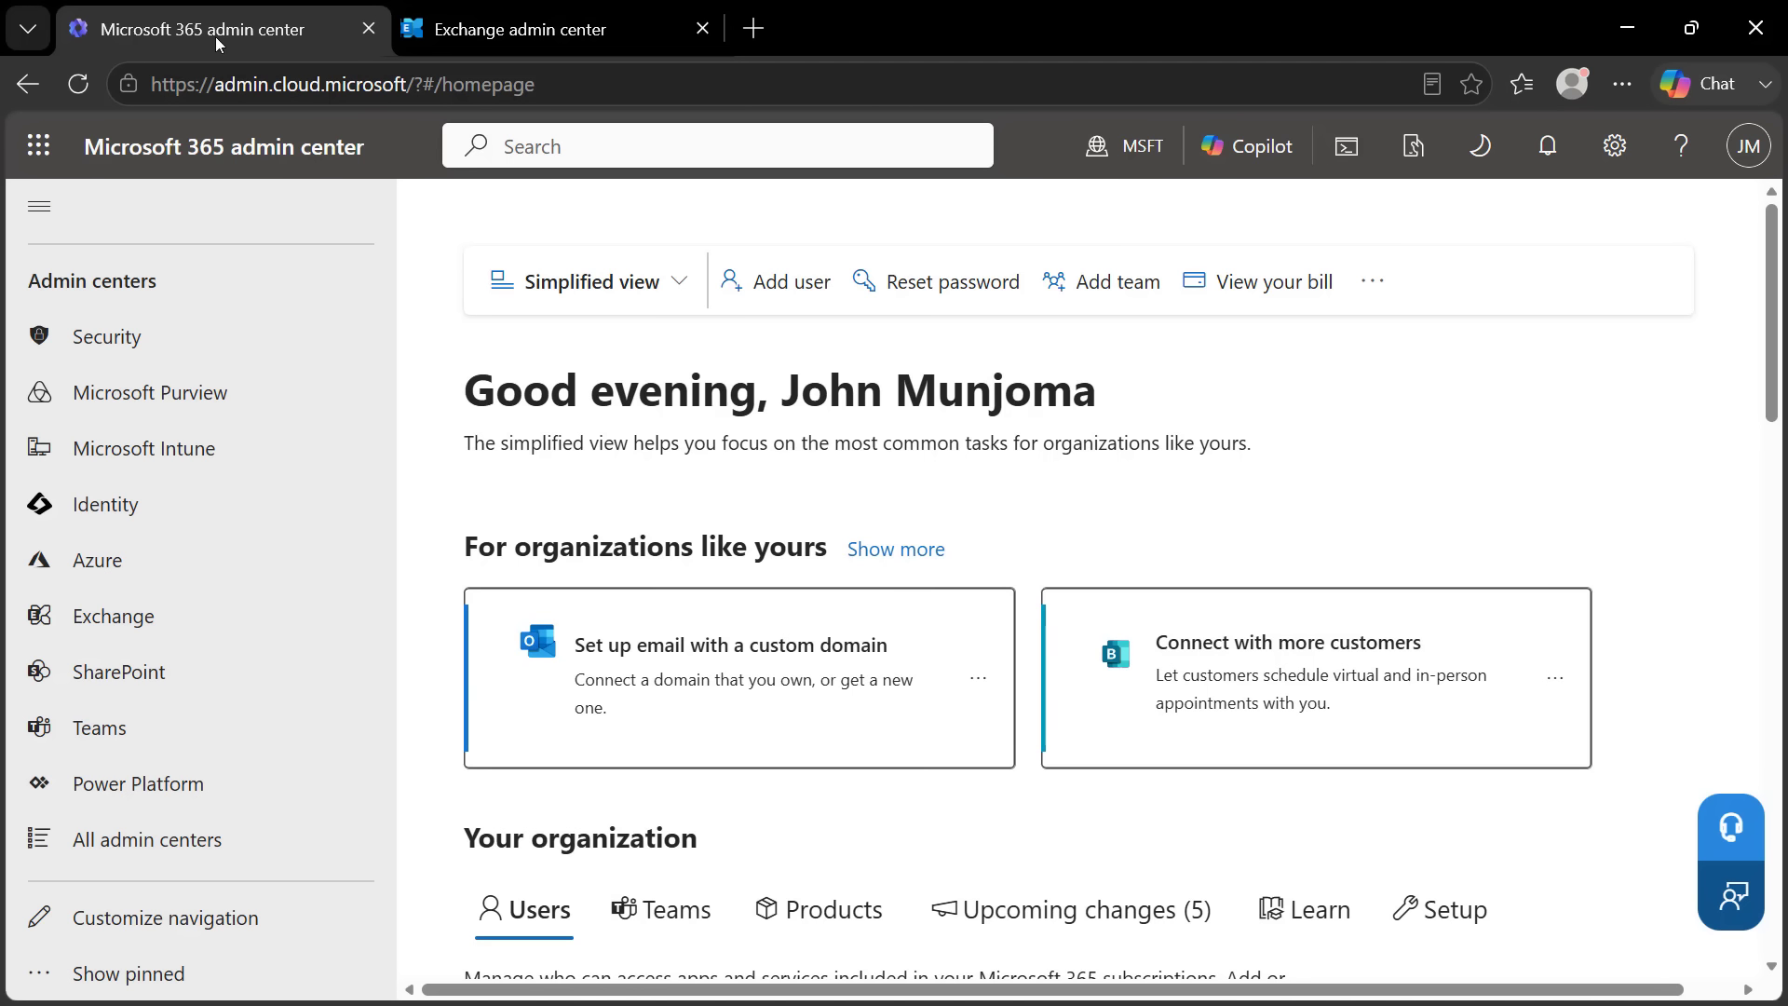
{"action": "left_click", "coordinate": [36, 146]}
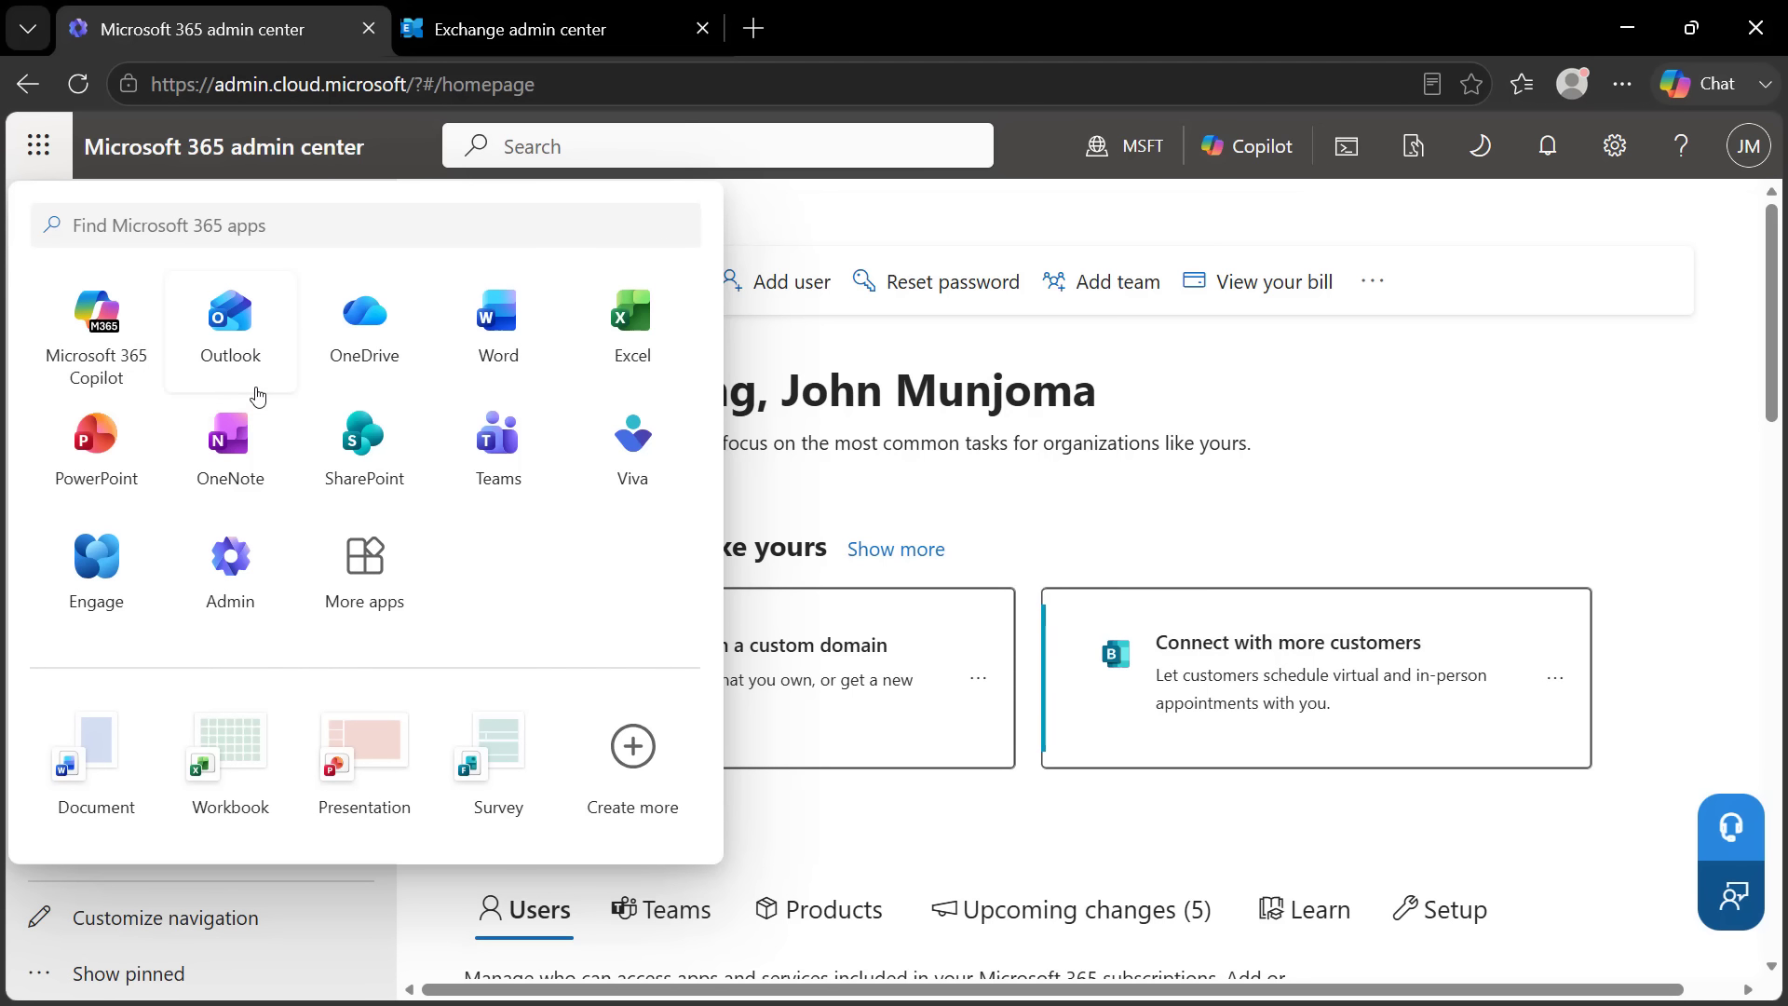
{"action": "left_click", "coordinate": [230, 335]}
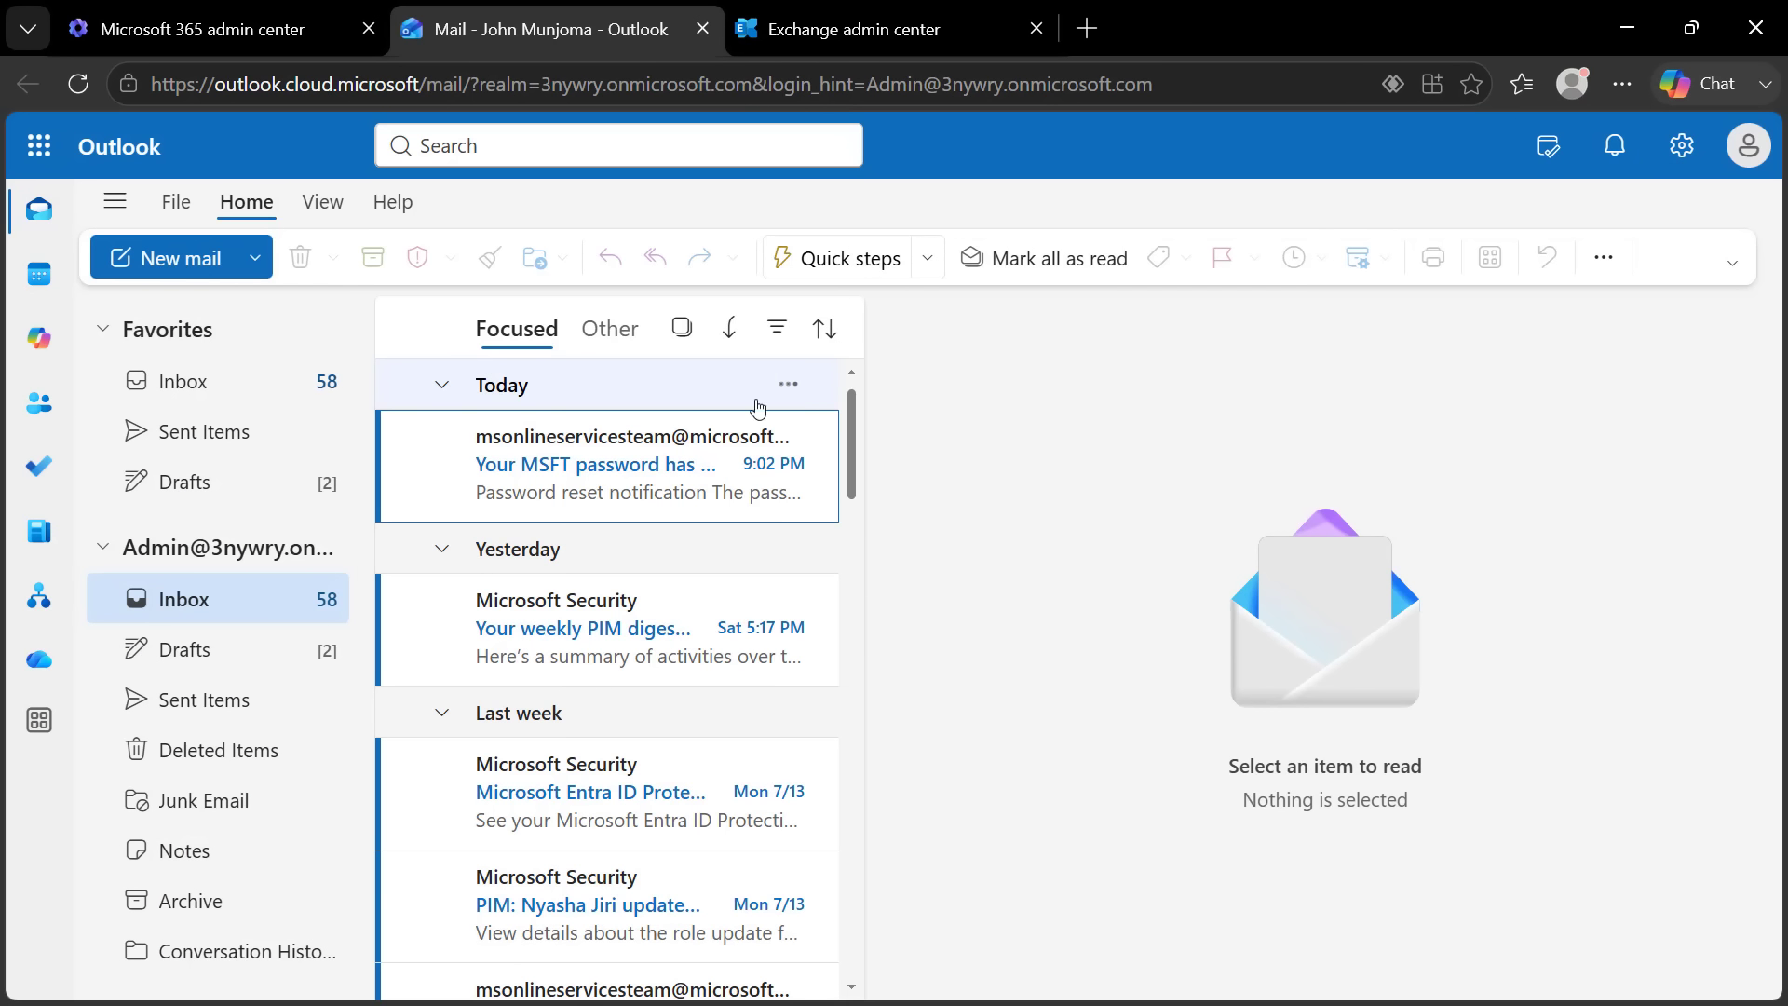
{"action": "left_click_drag", "start_coordinate": [357, 527], "coordinate": [356, 458]}
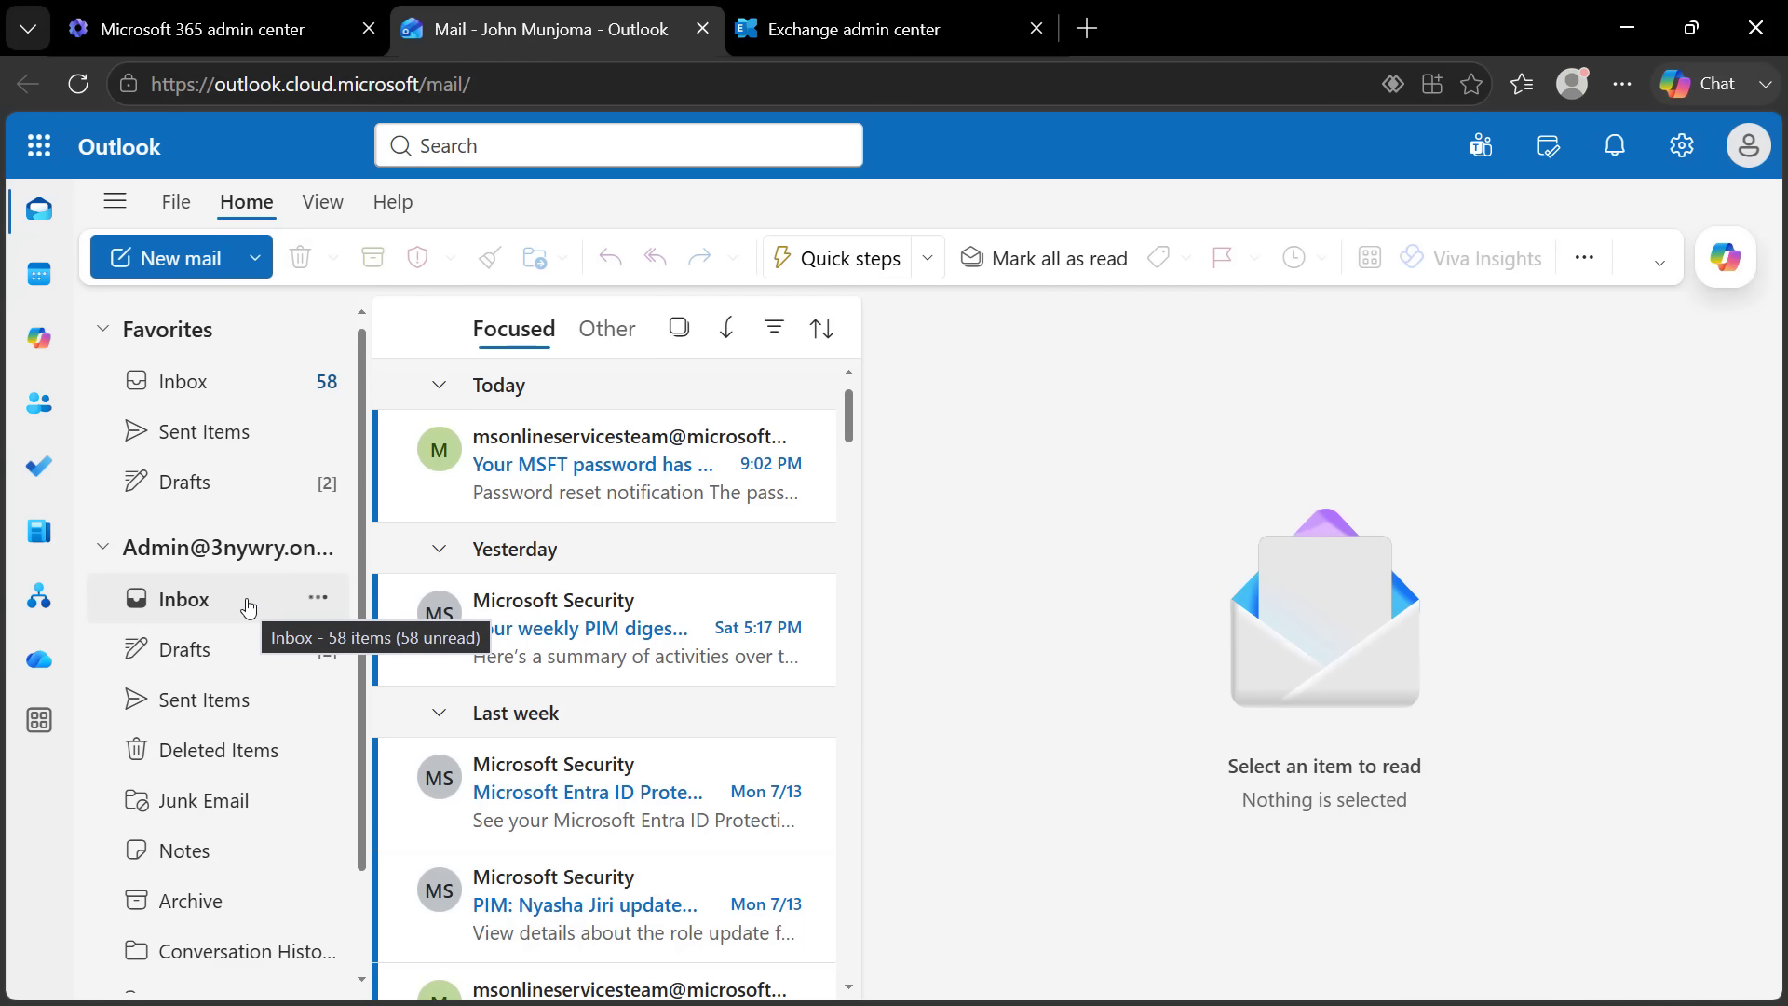
{"action": "left_click_drag", "start_coordinate": [361, 581], "coordinate": [348, 807]}
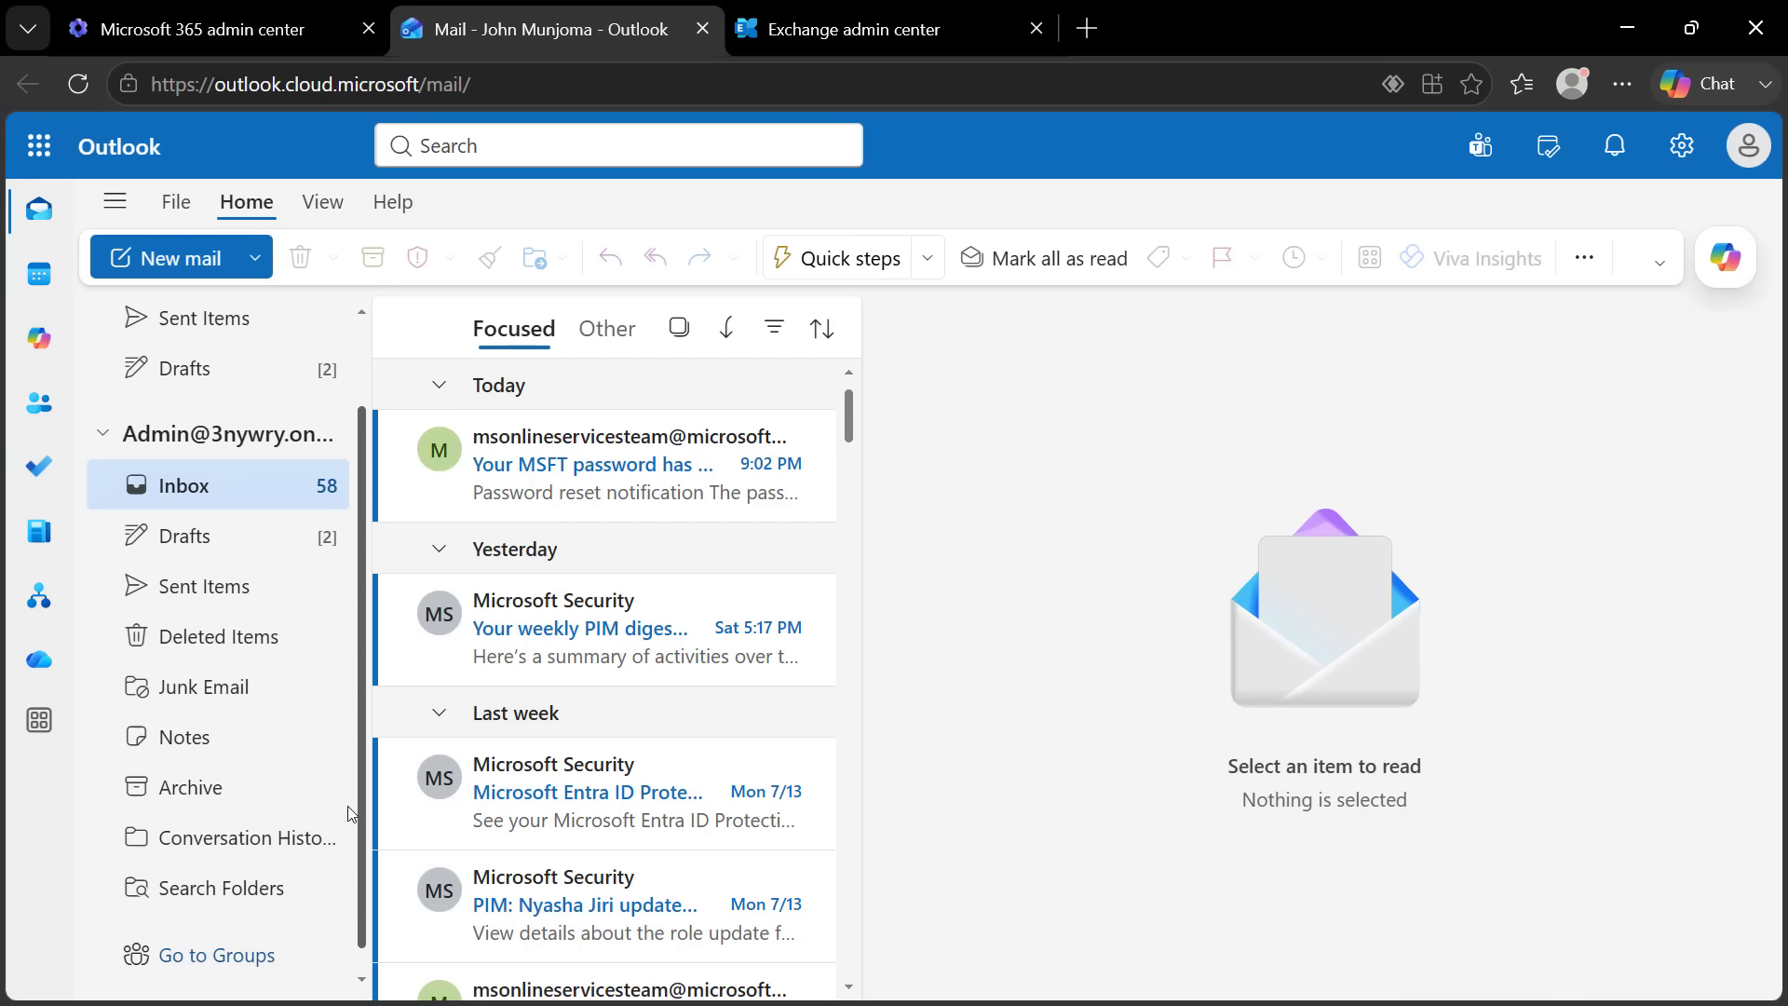
{"action": "scroll", "coordinate": [350, 829], "scroll_direction": "up", "scroll_amount": 2}
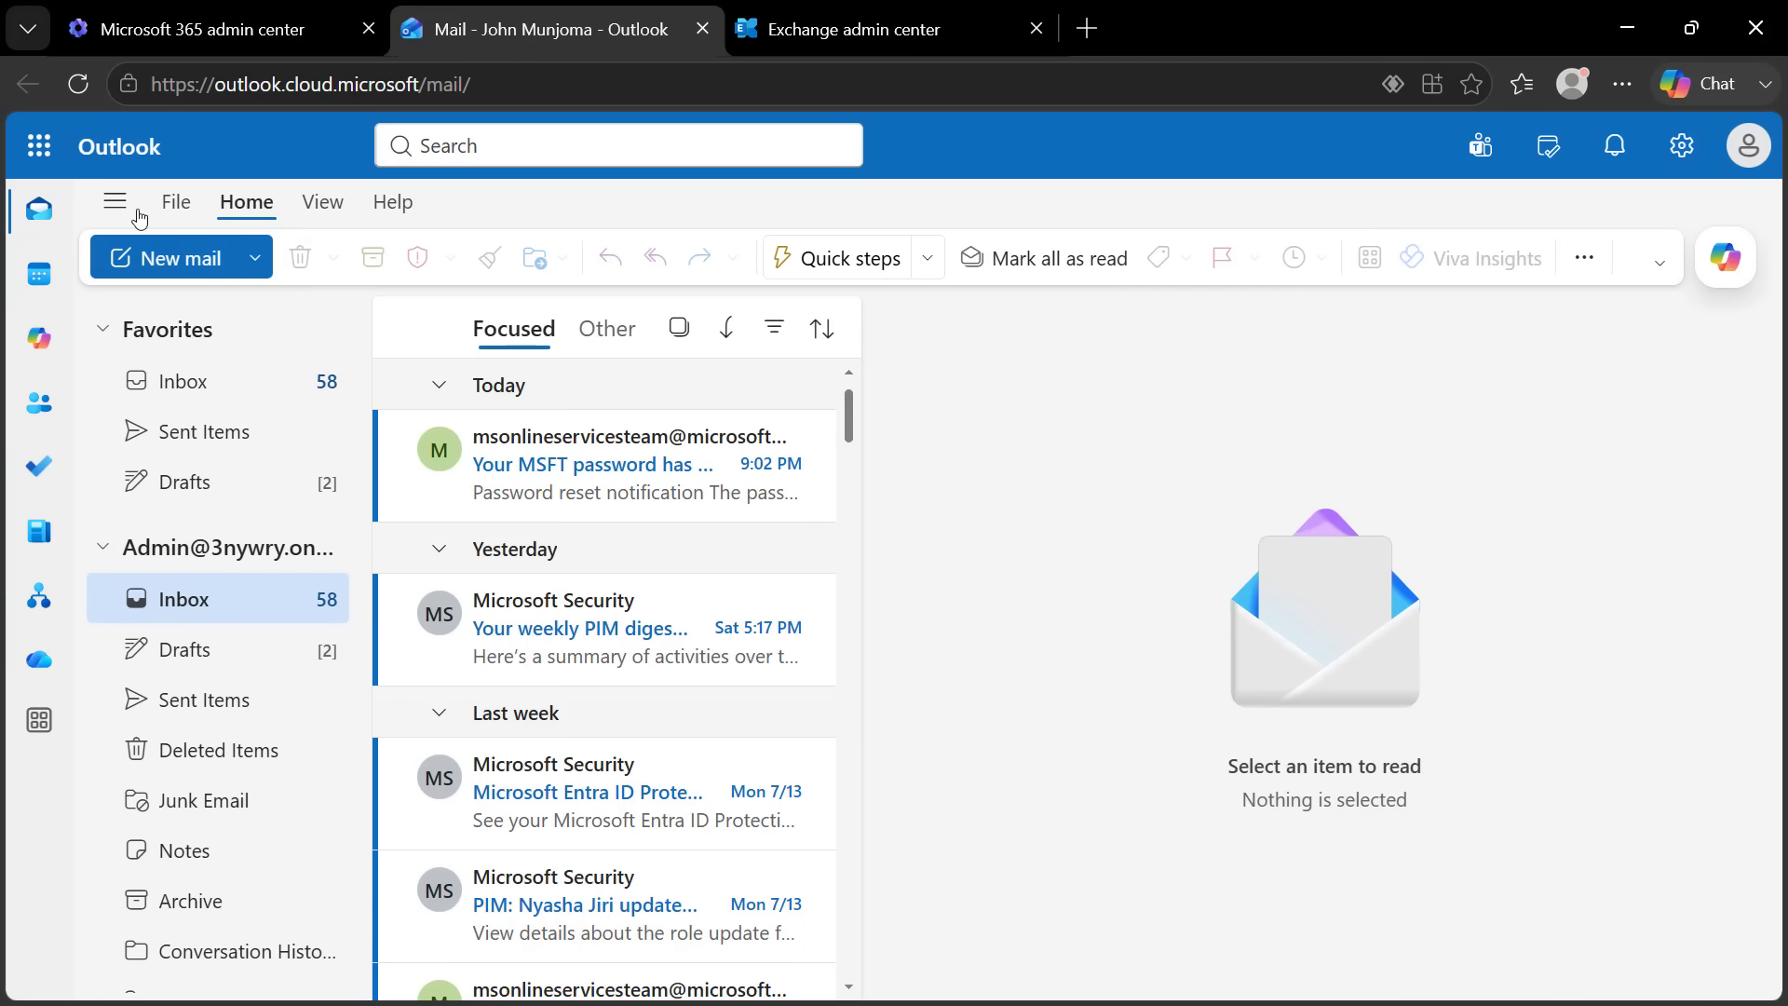
Under Account settings' Shared with me, start adding a shared mailbox and enter 'no-reply'
{"action": "left_click", "coordinate": [195, 210]}
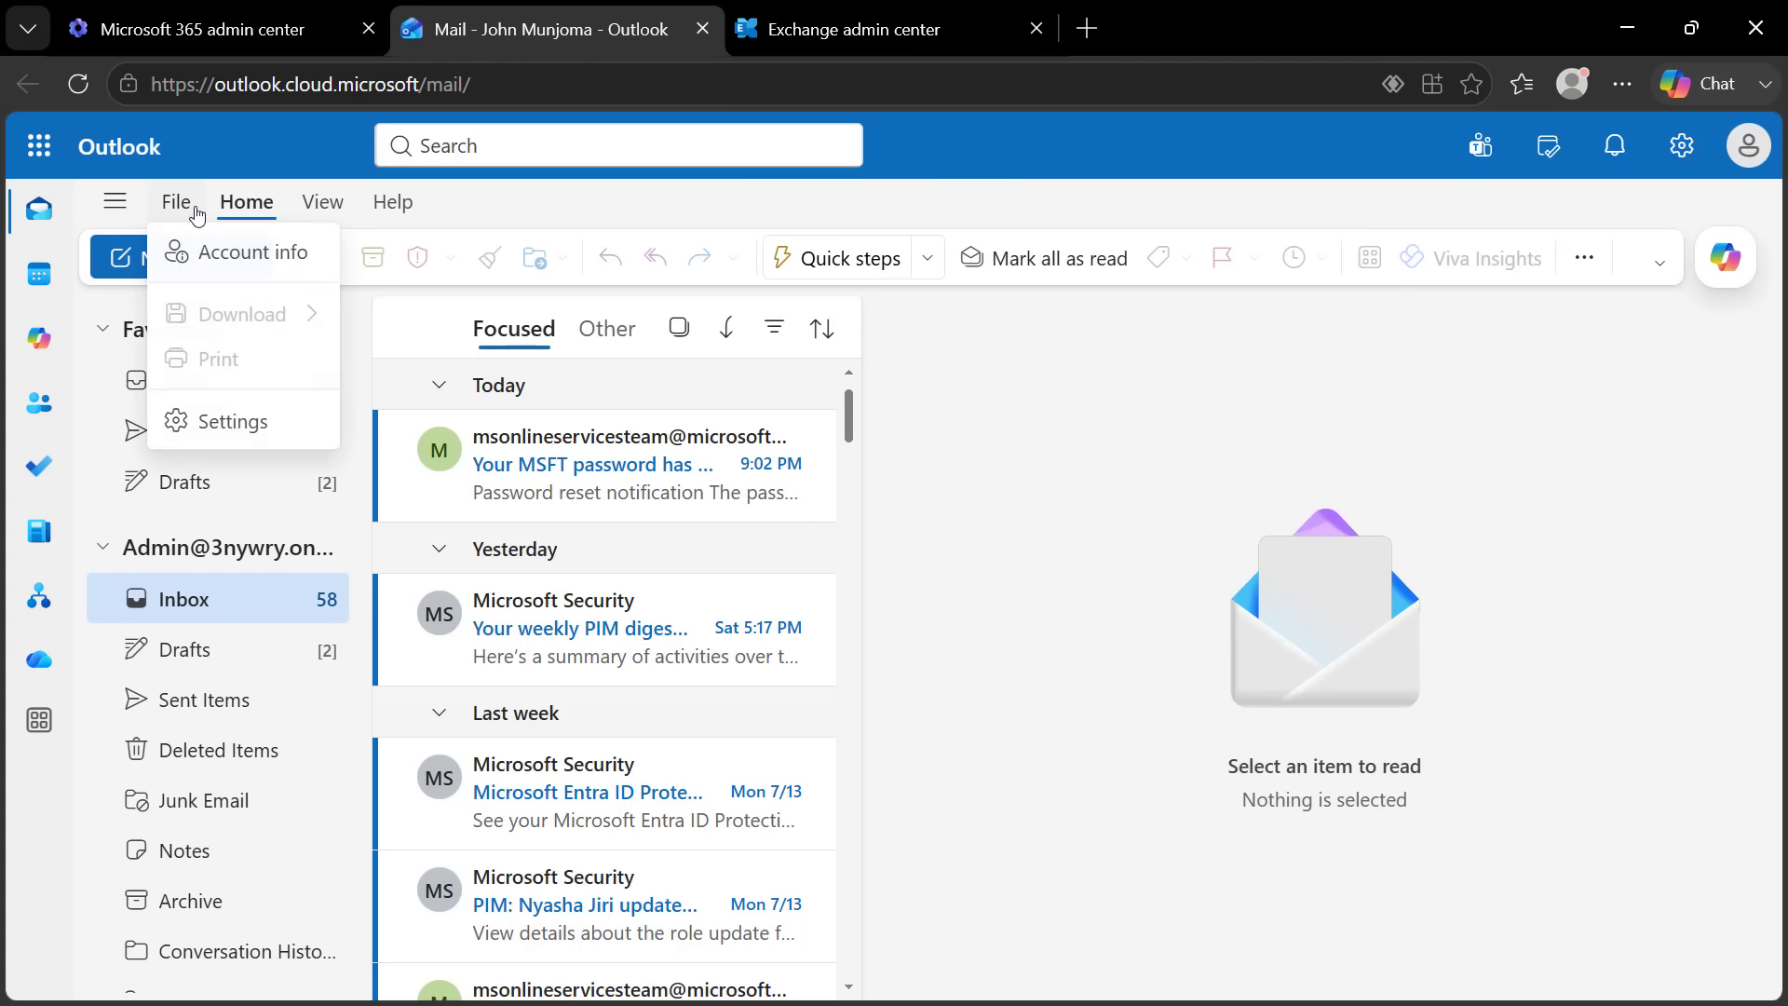
{"action": "left_click", "coordinate": [194, 423]}
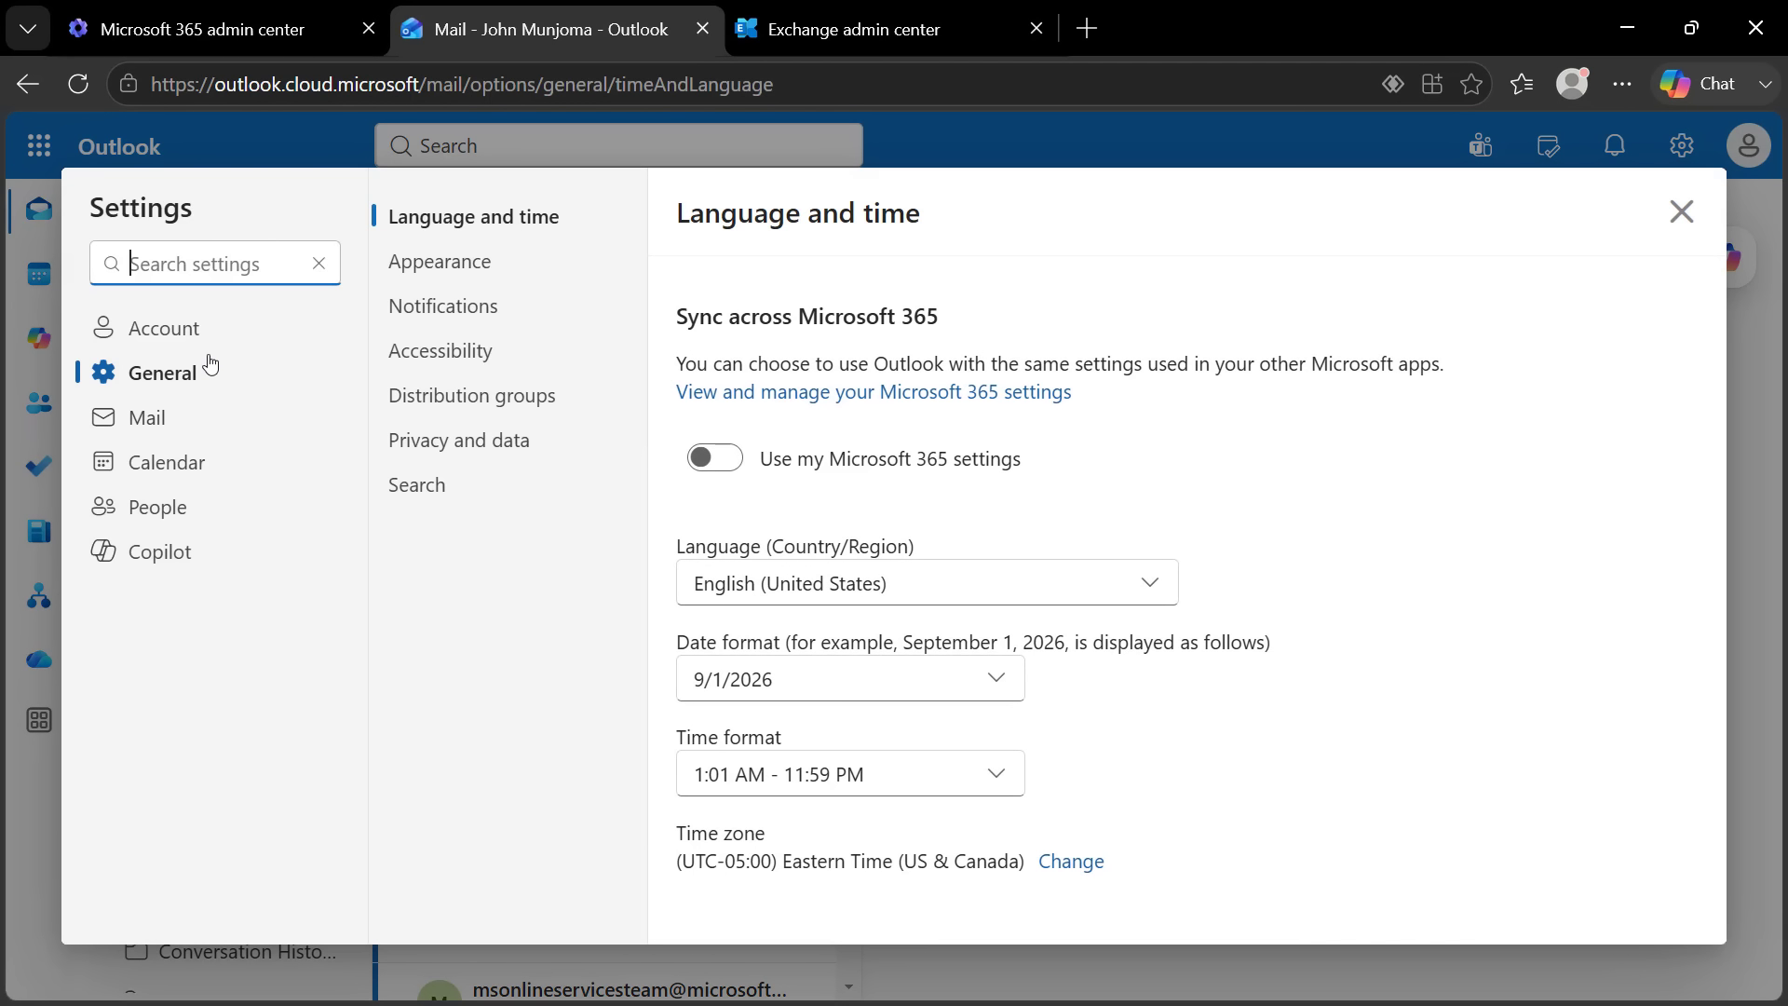
{"action": "left_click", "coordinate": [174, 335]}
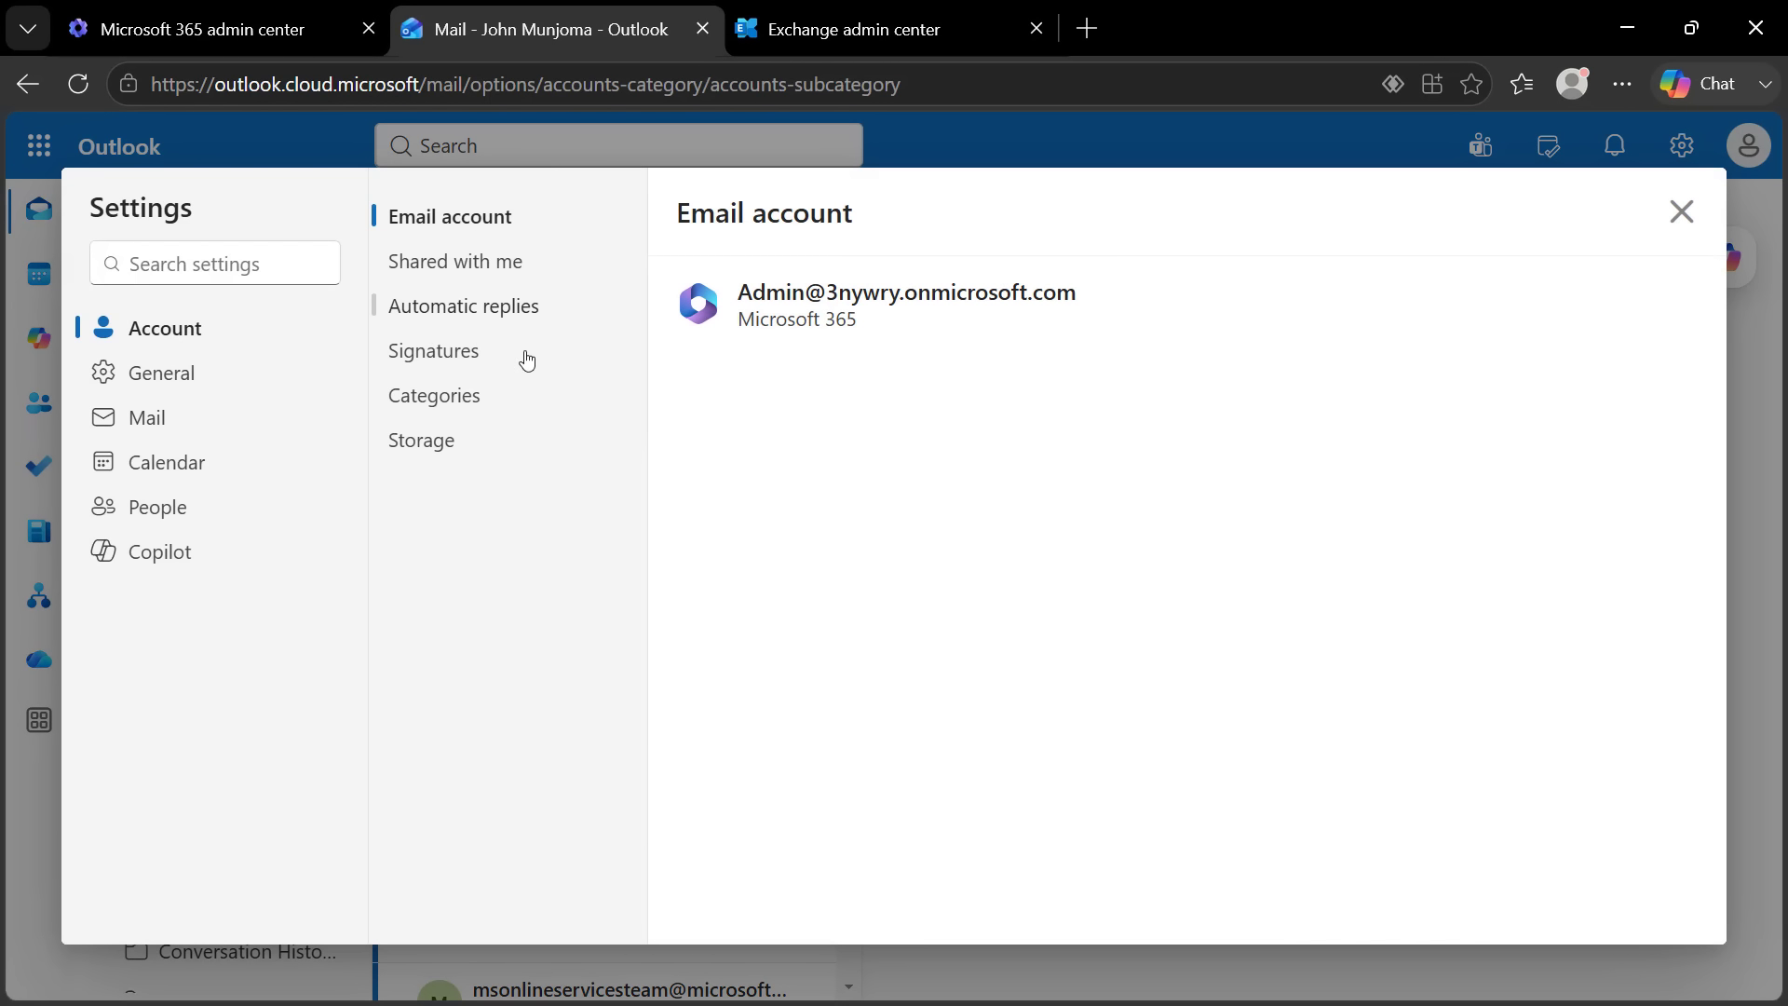
{"action": "left_click", "coordinate": [500, 266]}
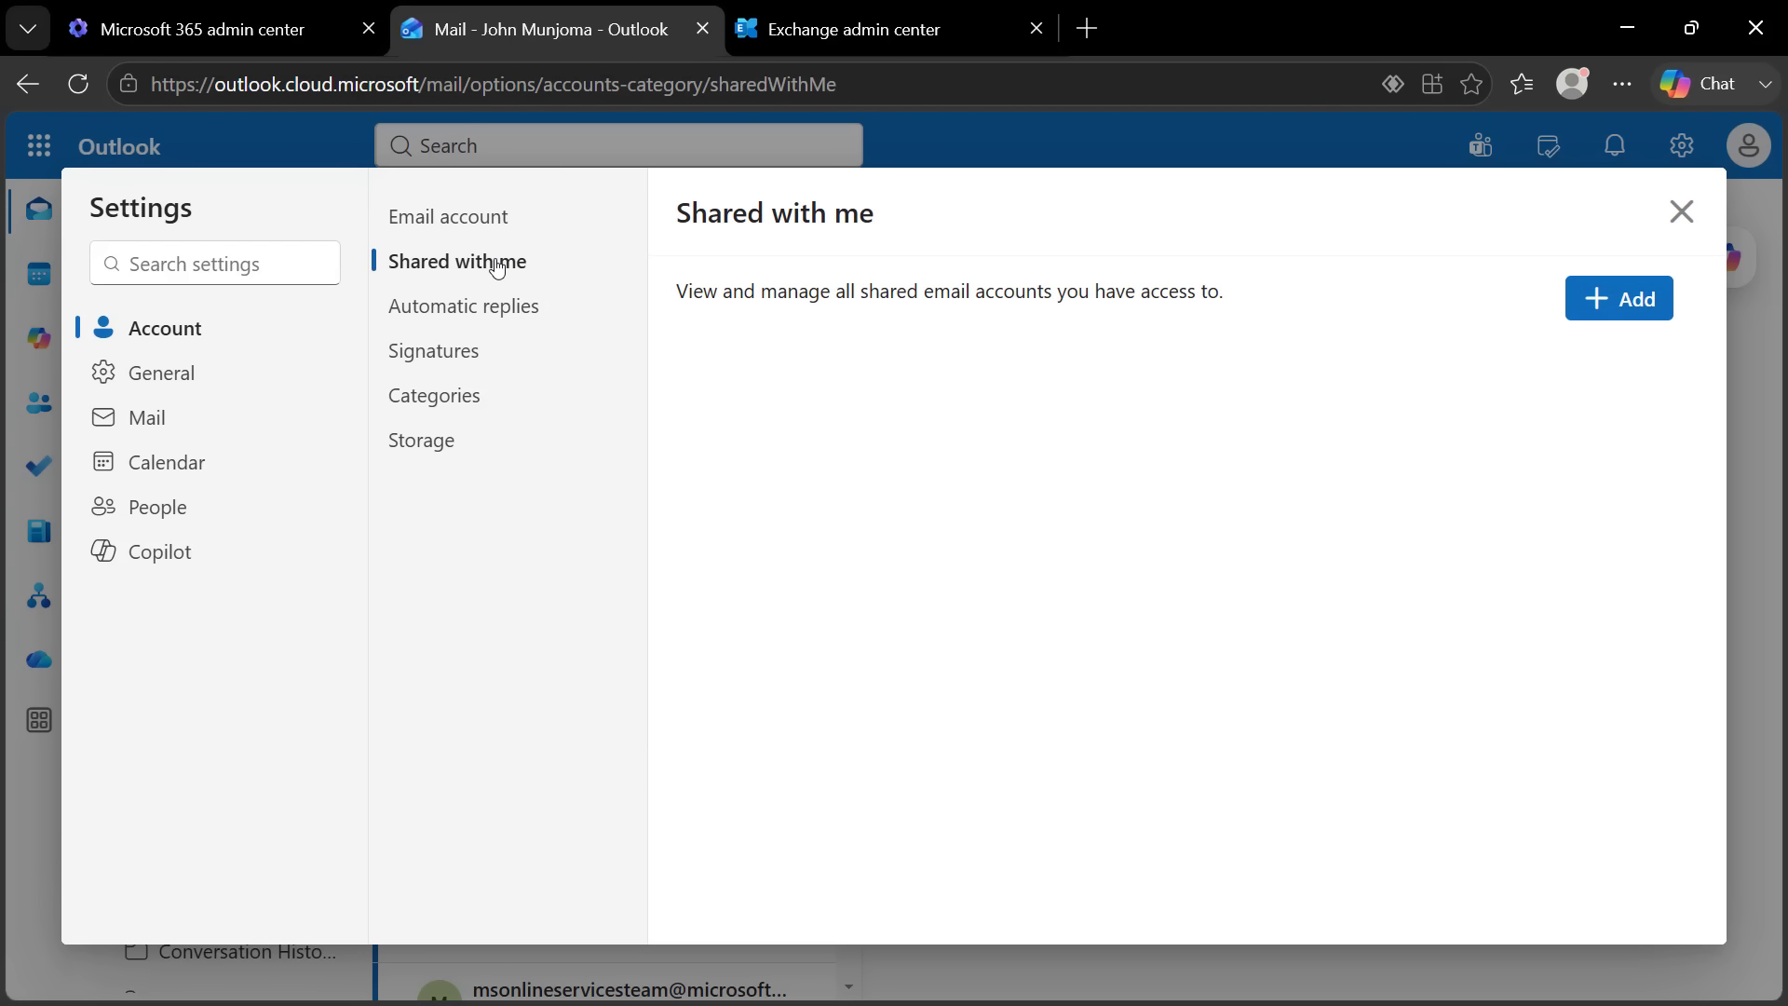
{"action": "left_click", "coordinate": [1595, 307]}
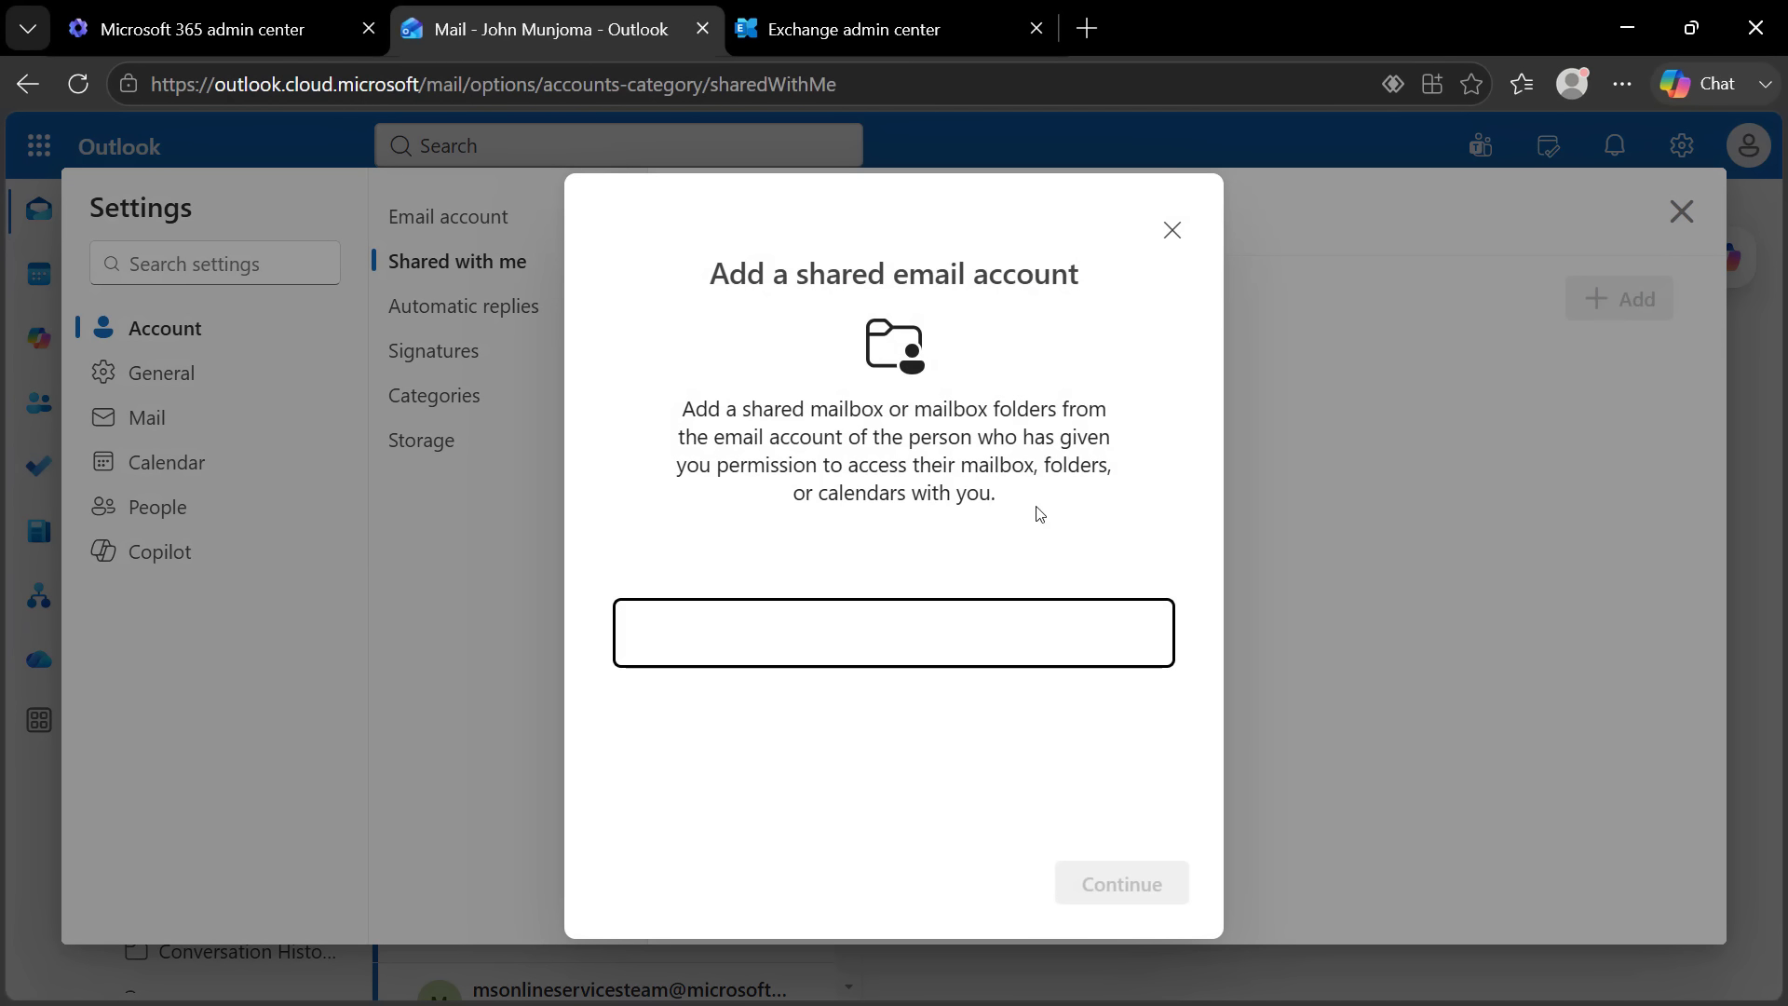
{"action": "type", "text": "no="}
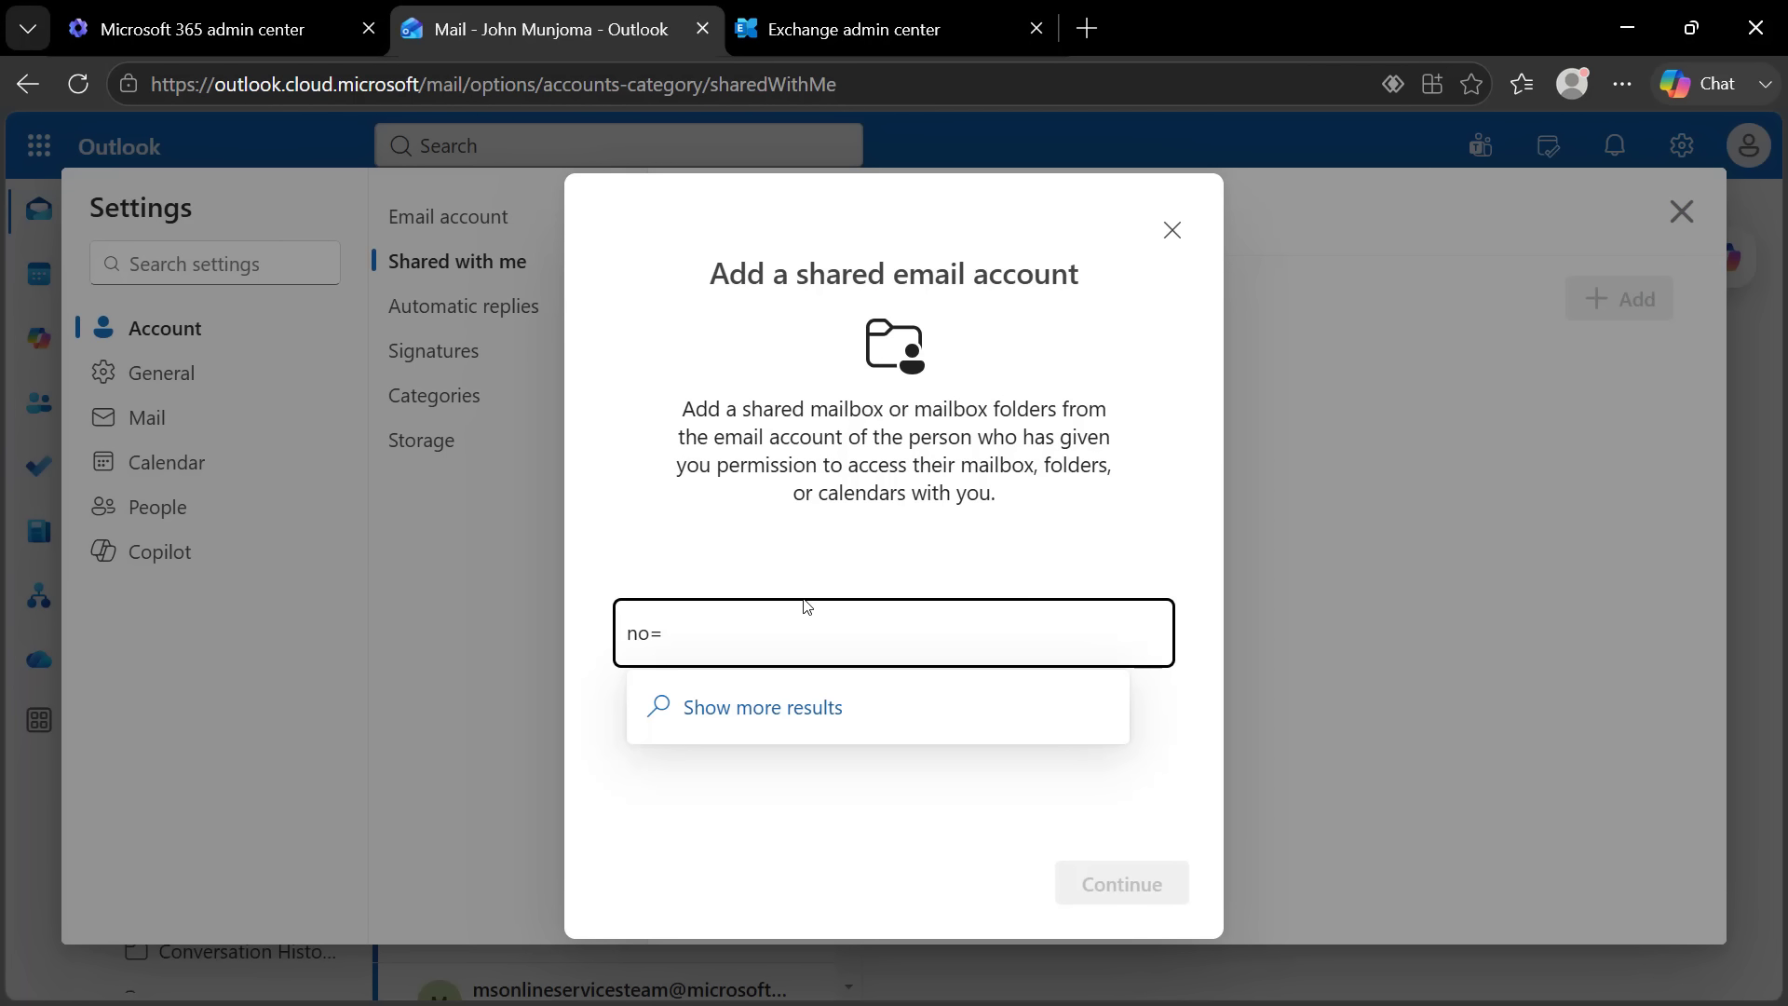
{"action": "key", "text": "BackSpace"}
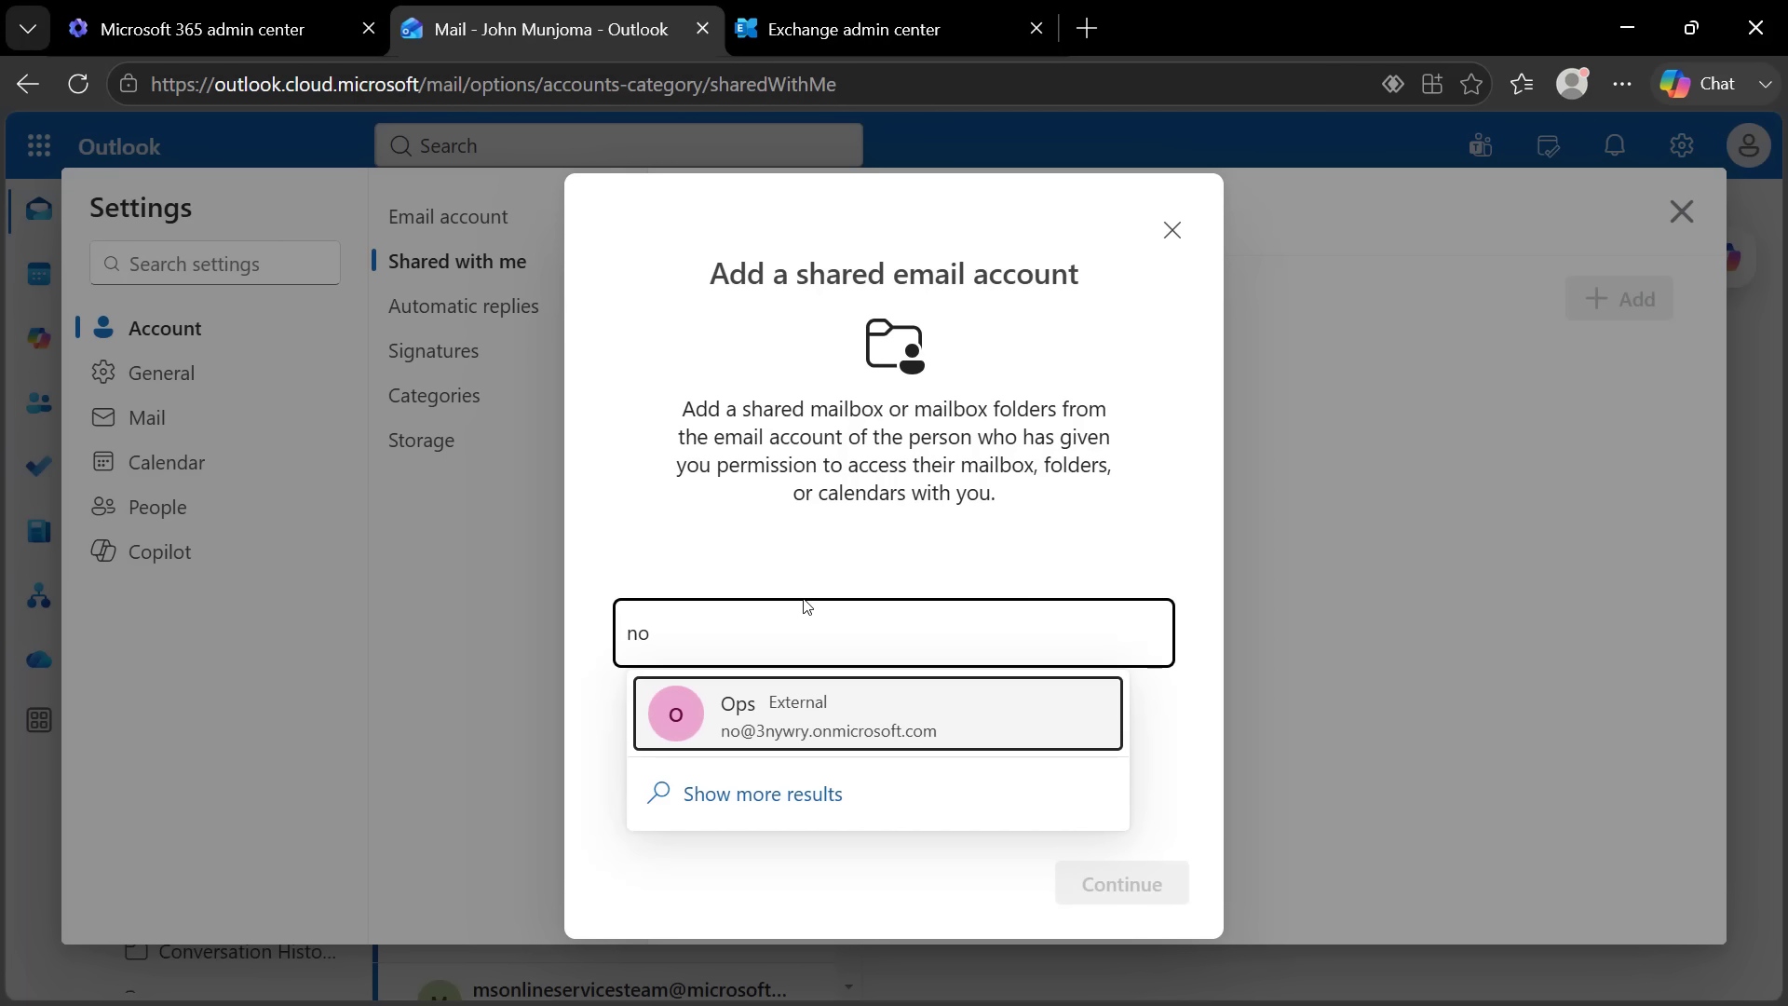
{"action": "type", "text": "-reply"}
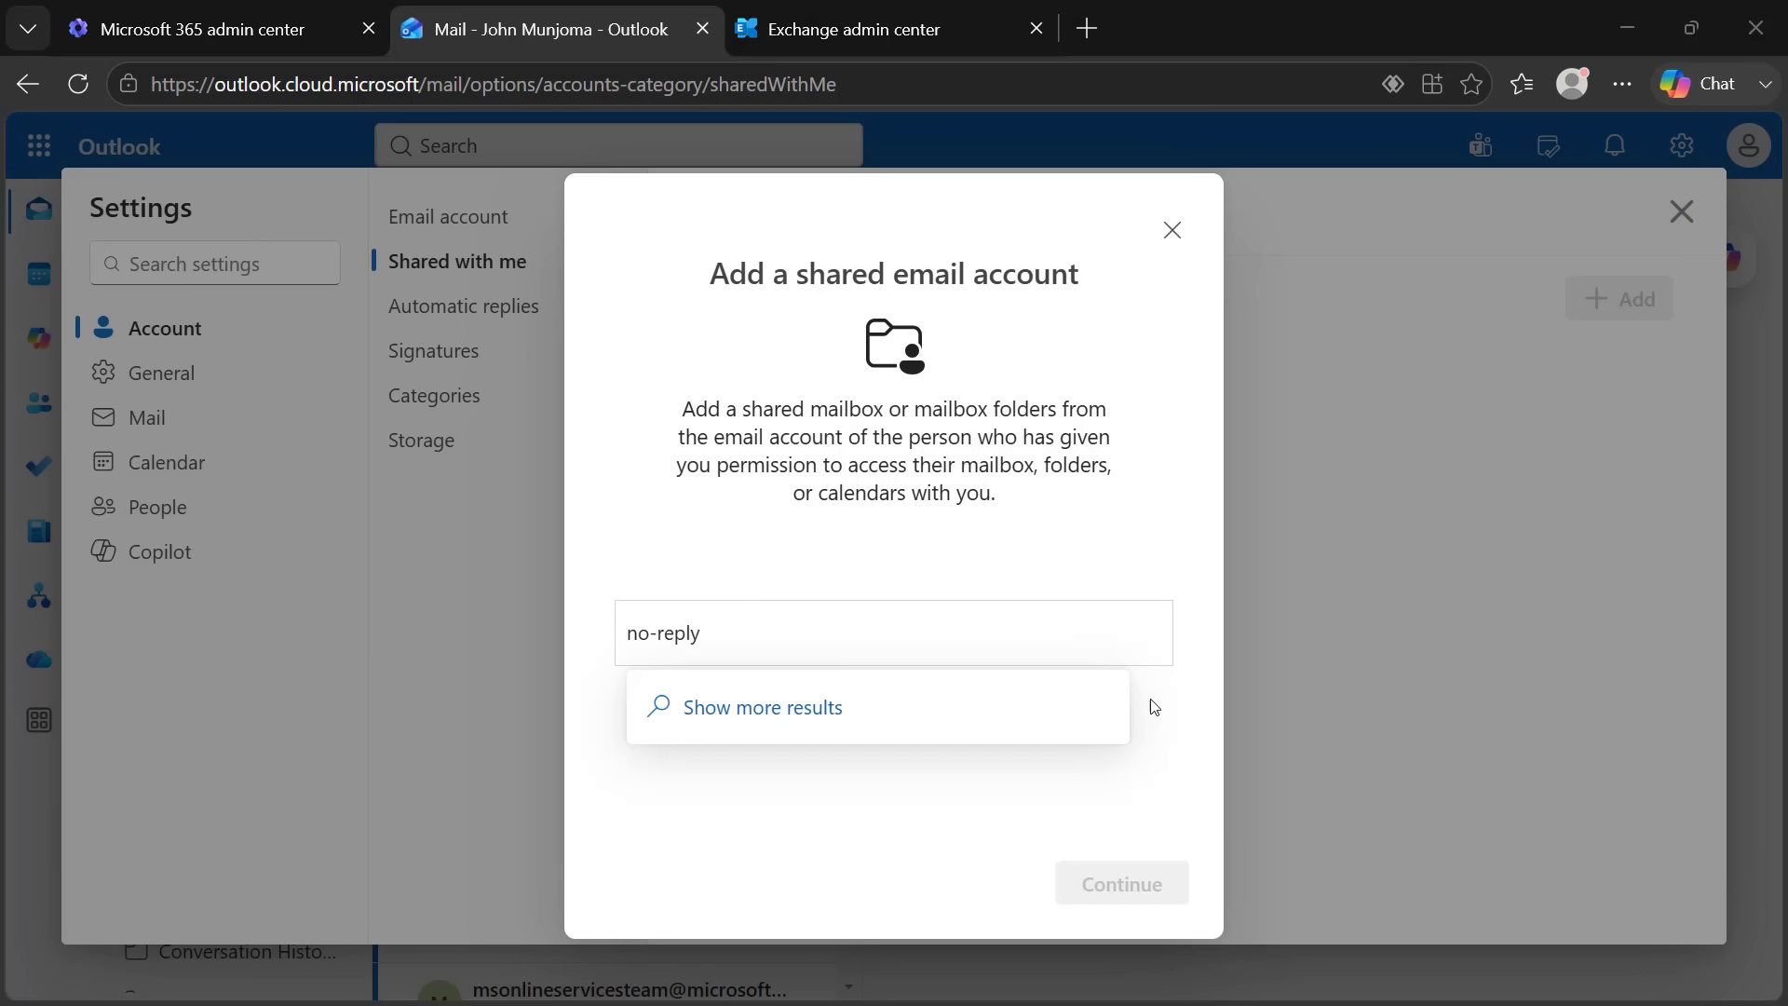
Add the full no-reply mailbox address, review its send-as and folder-access permissions, and leave Settings
{"action": "left_click_drag", "start_coordinate": [749, 633], "coordinate": [534, 648]}
{"action": "key", "text": "ctrl+v"}
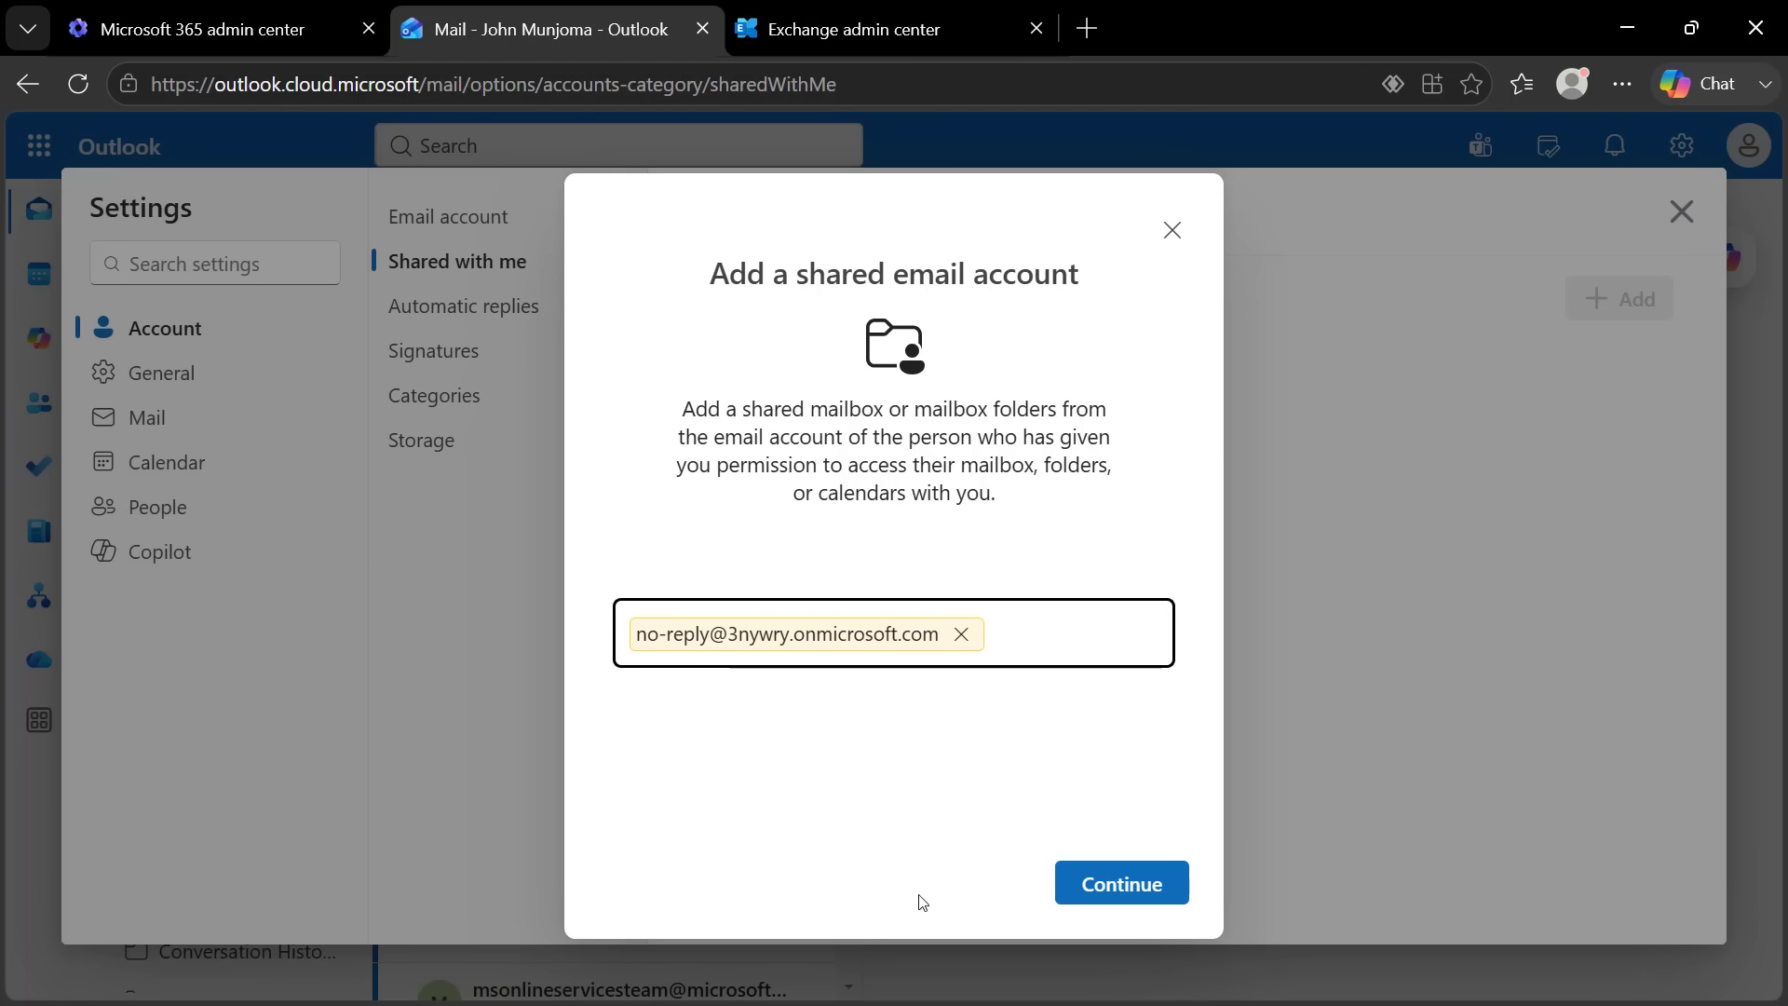
{"action": "left_click", "coordinate": [1127, 891]}
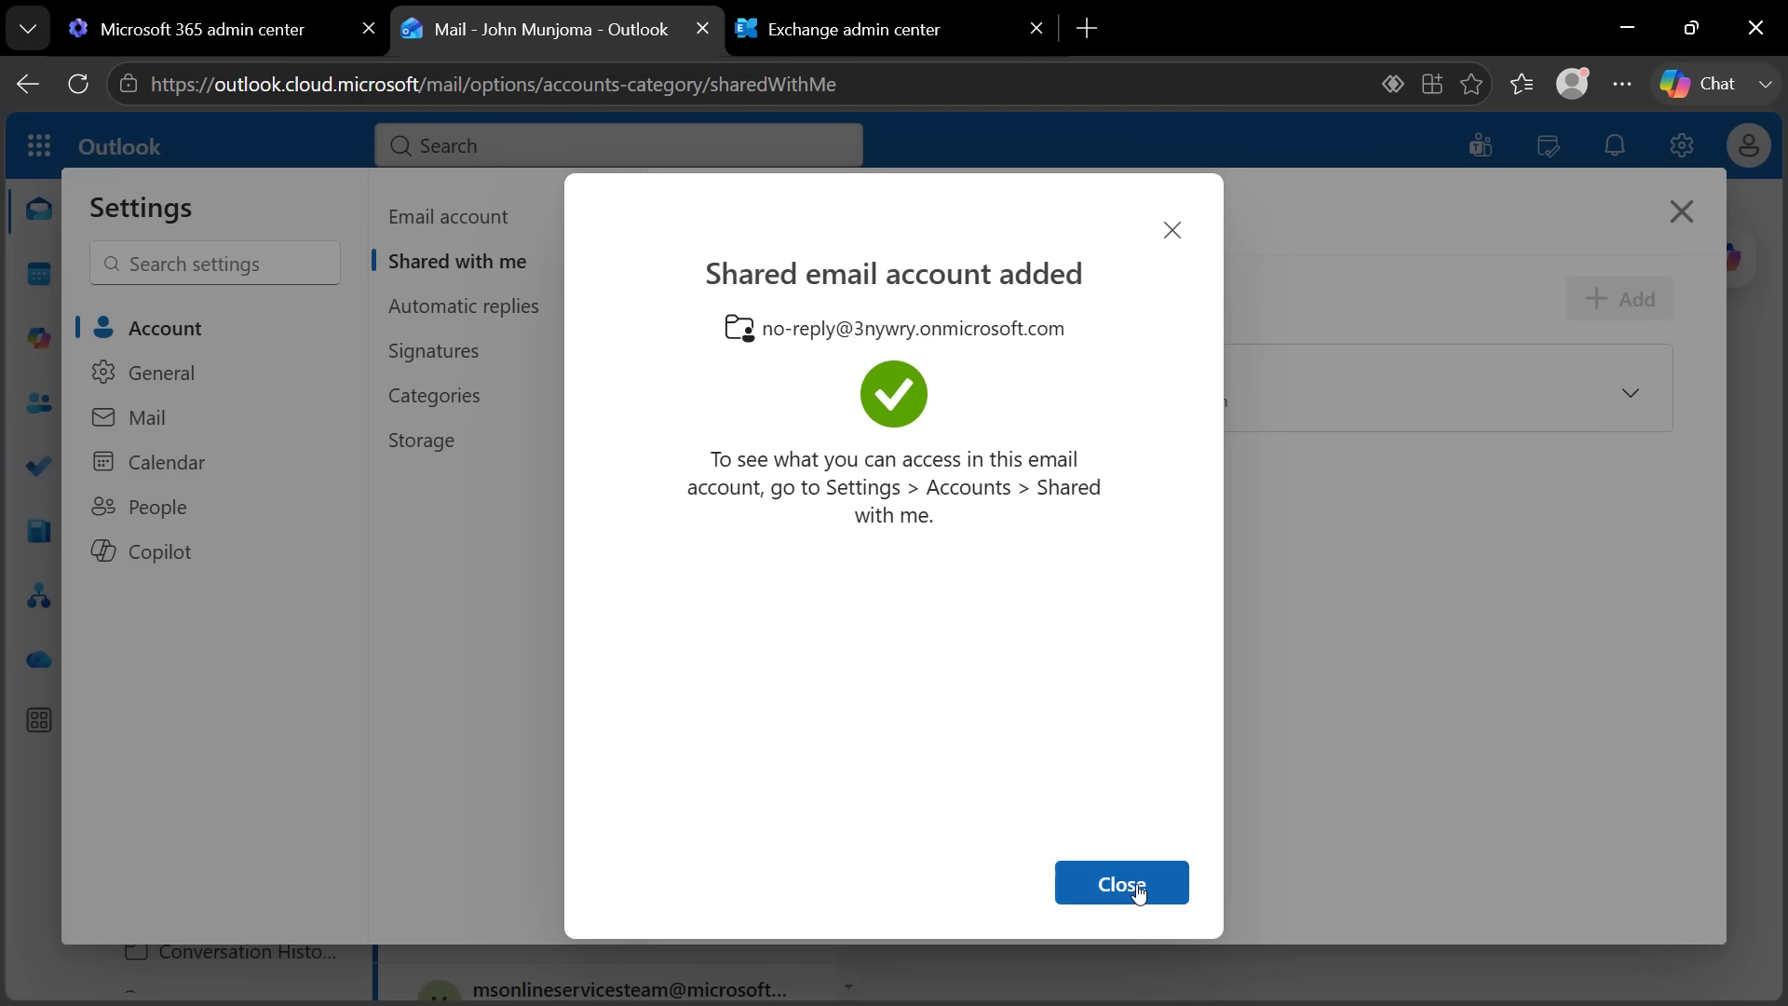
{"action": "left_click", "coordinate": [1128, 891]}
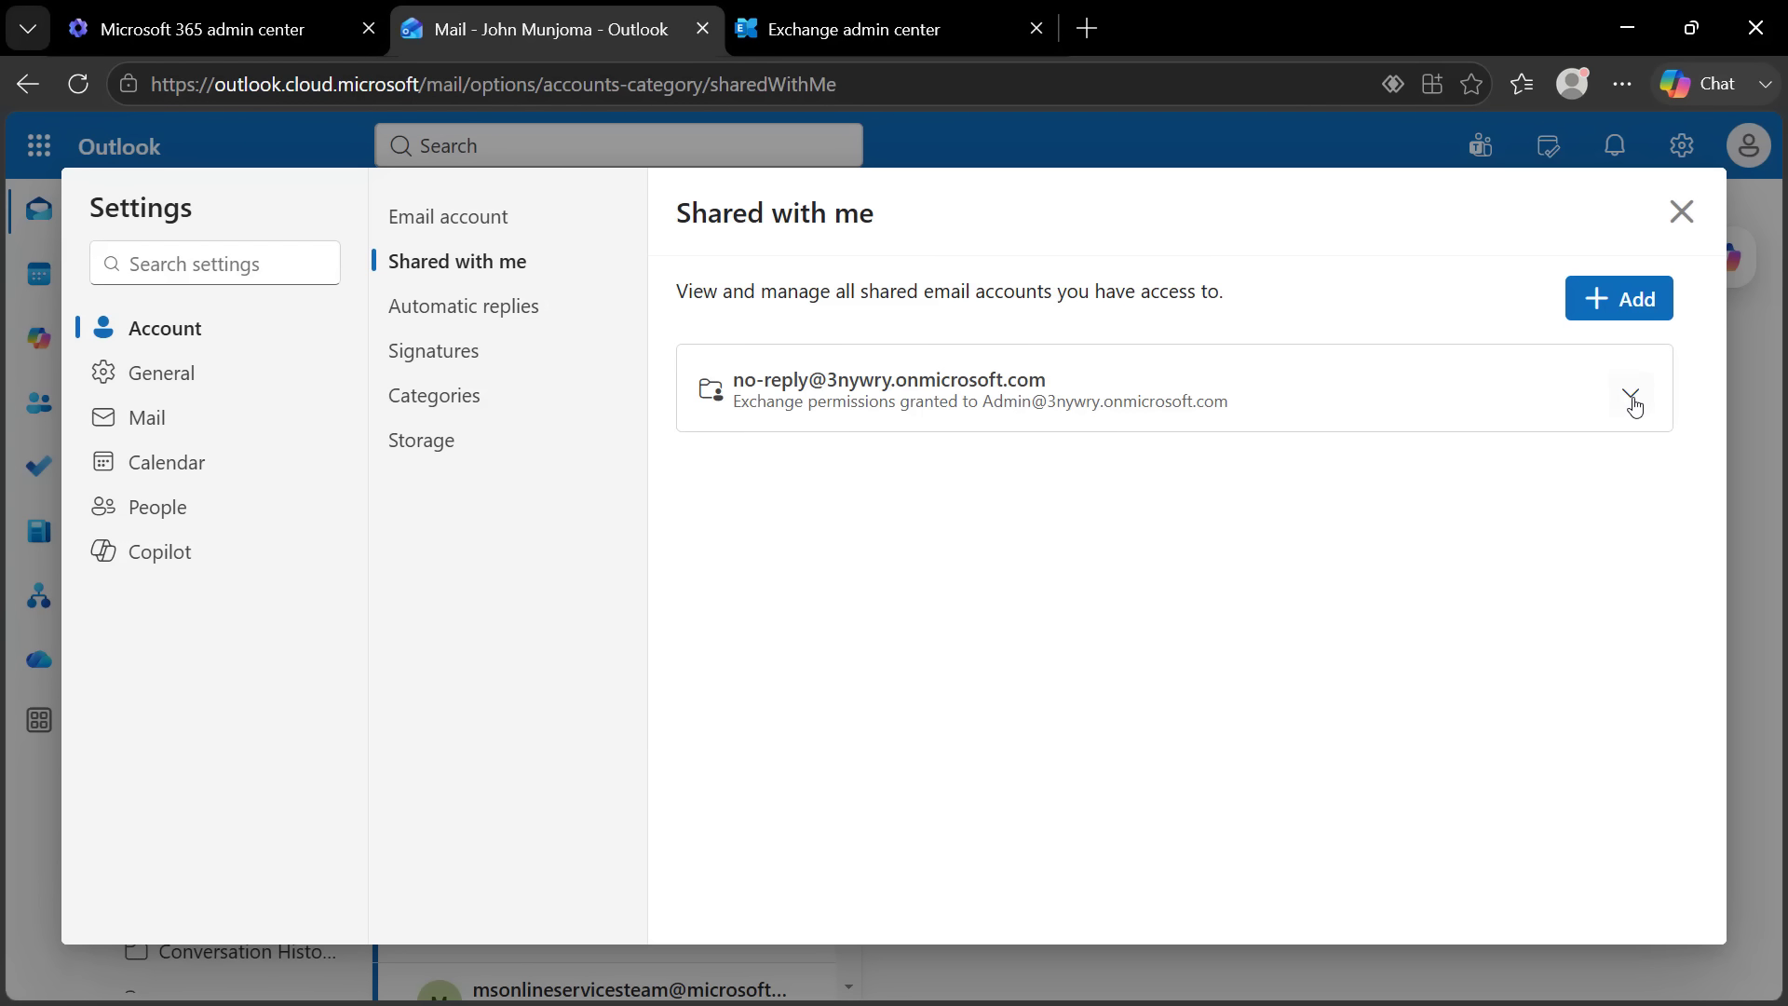
{"action": "left_click", "coordinate": [1630, 392]}
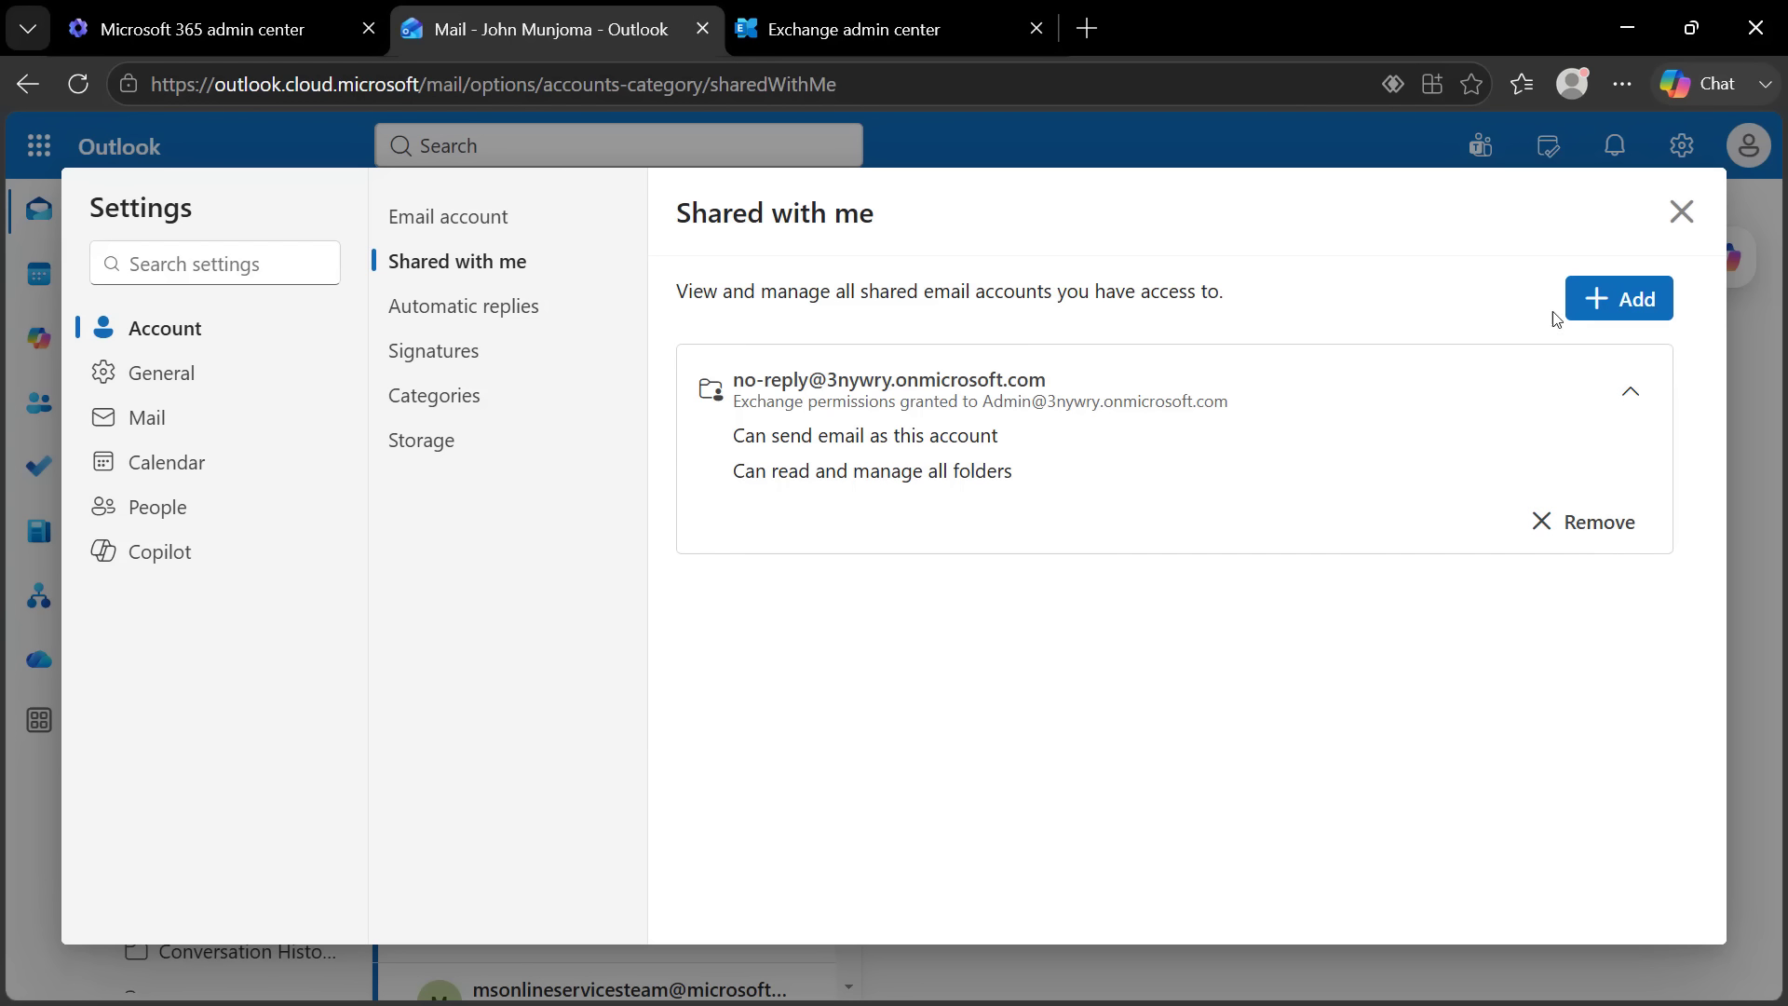
{"action": "left_click", "coordinate": [1684, 214]}
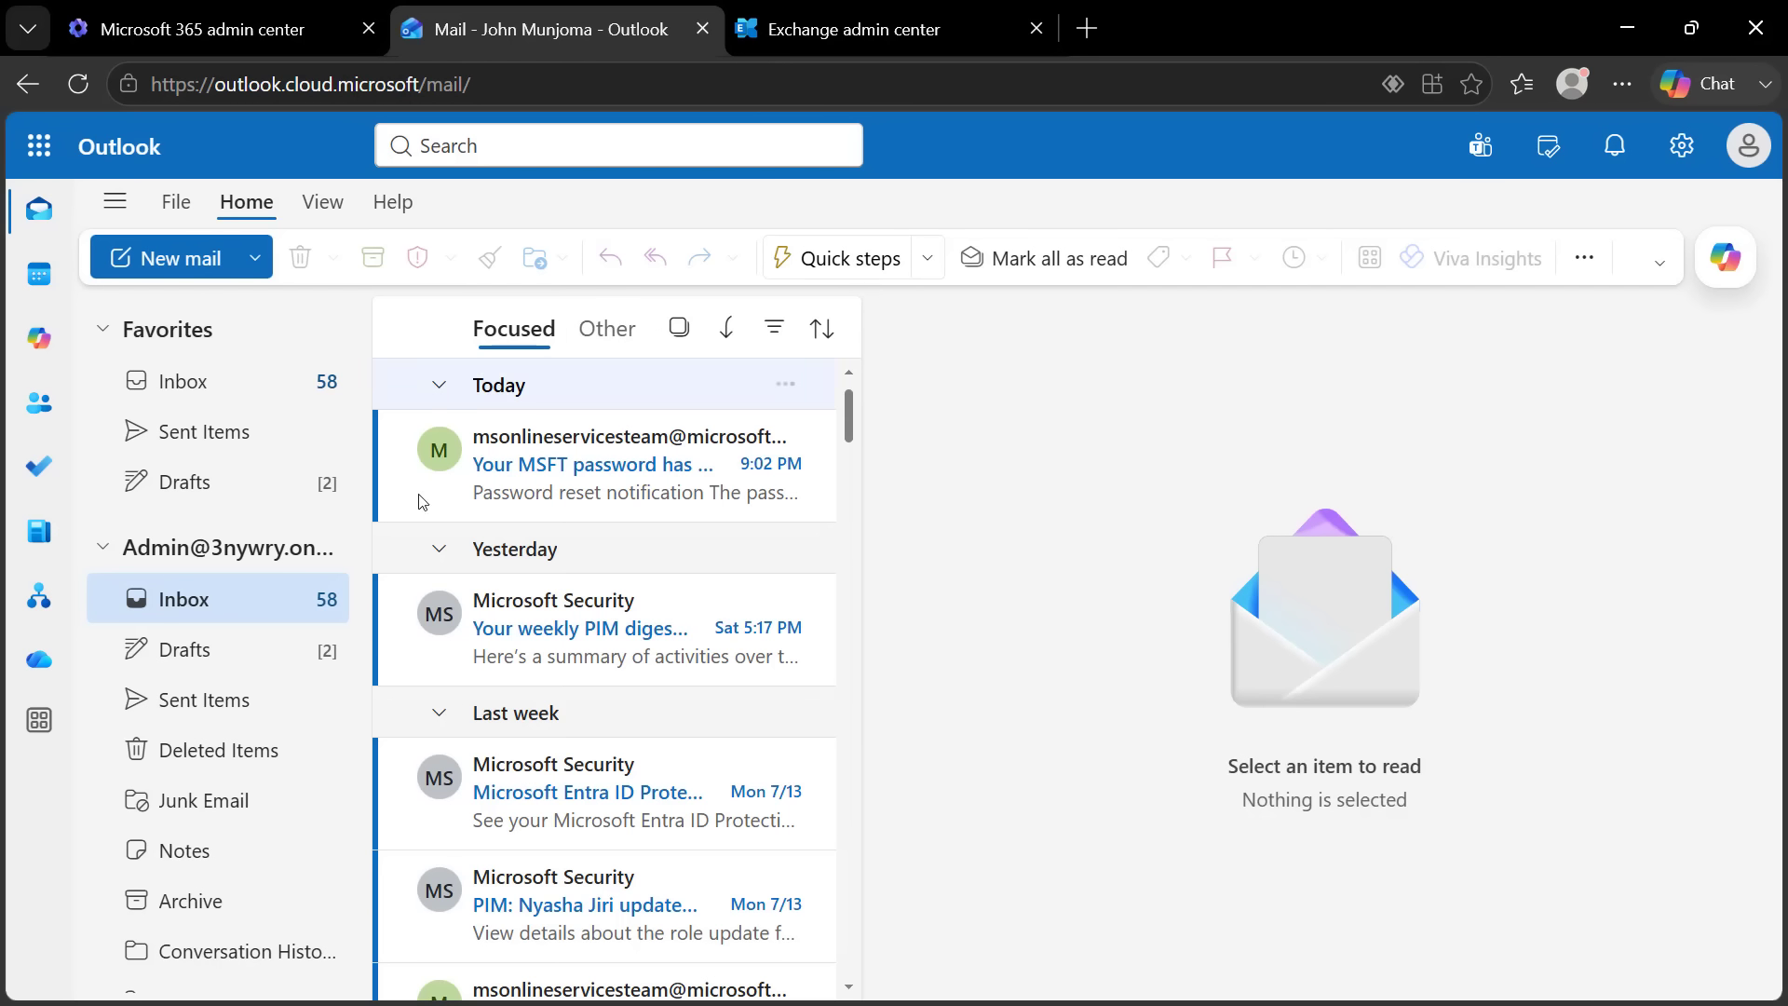
Expand the no-reply shared mailbox's folders in the folder pane
{"action": "scroll", "coordinate": [352, 652], "scroll_direction": "down", "scroll_amount": 4}
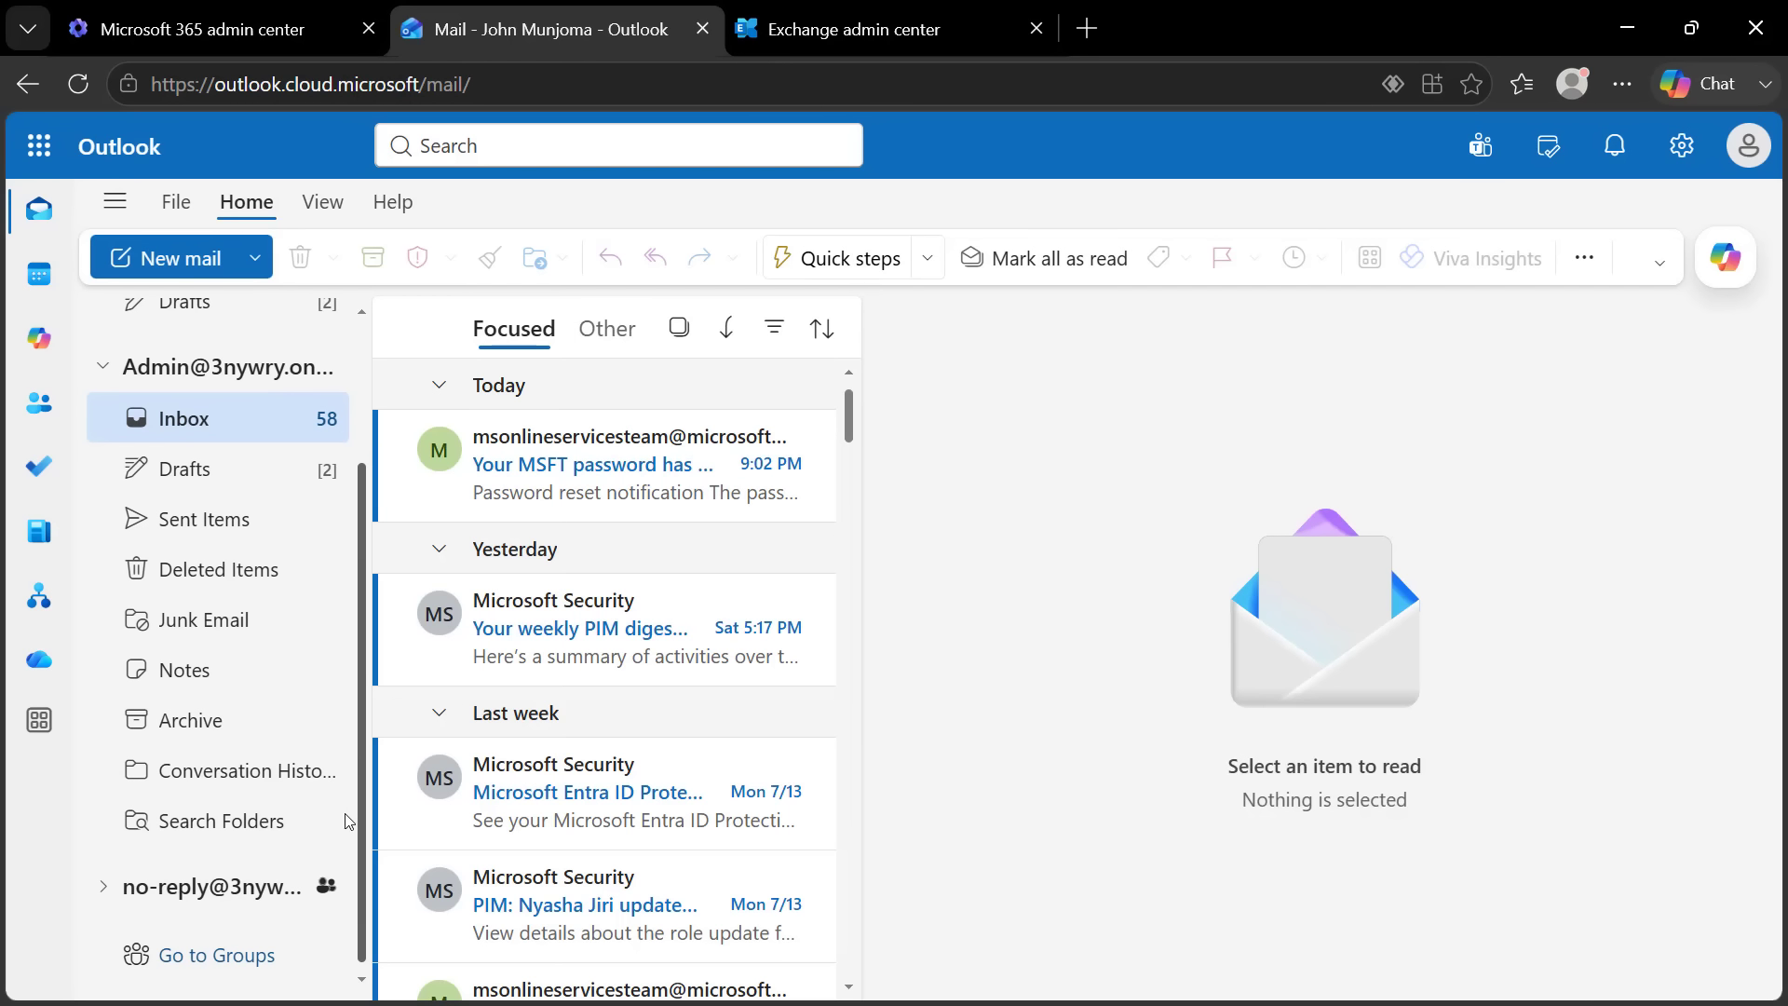
{"action": "left_click", "coordinate": [104, 892]}
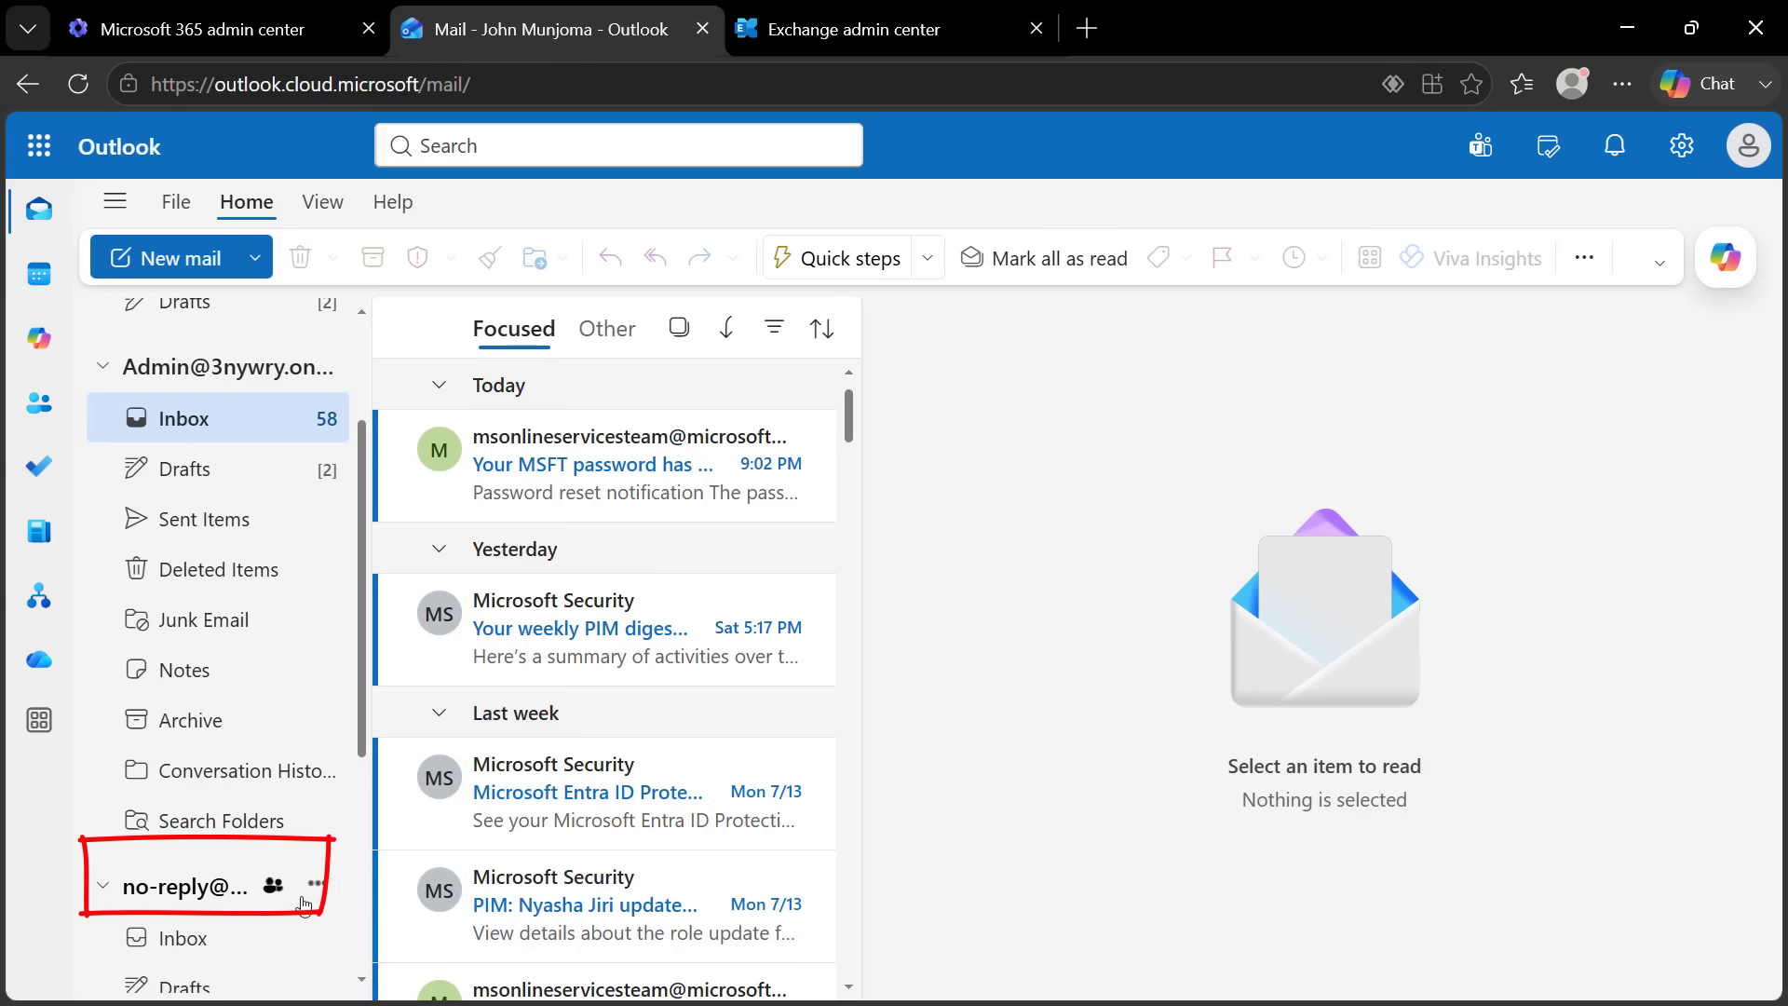
{"action": "left_click_drag", "start_coordinate": [367, 654], "coordinate": [369, 428]}
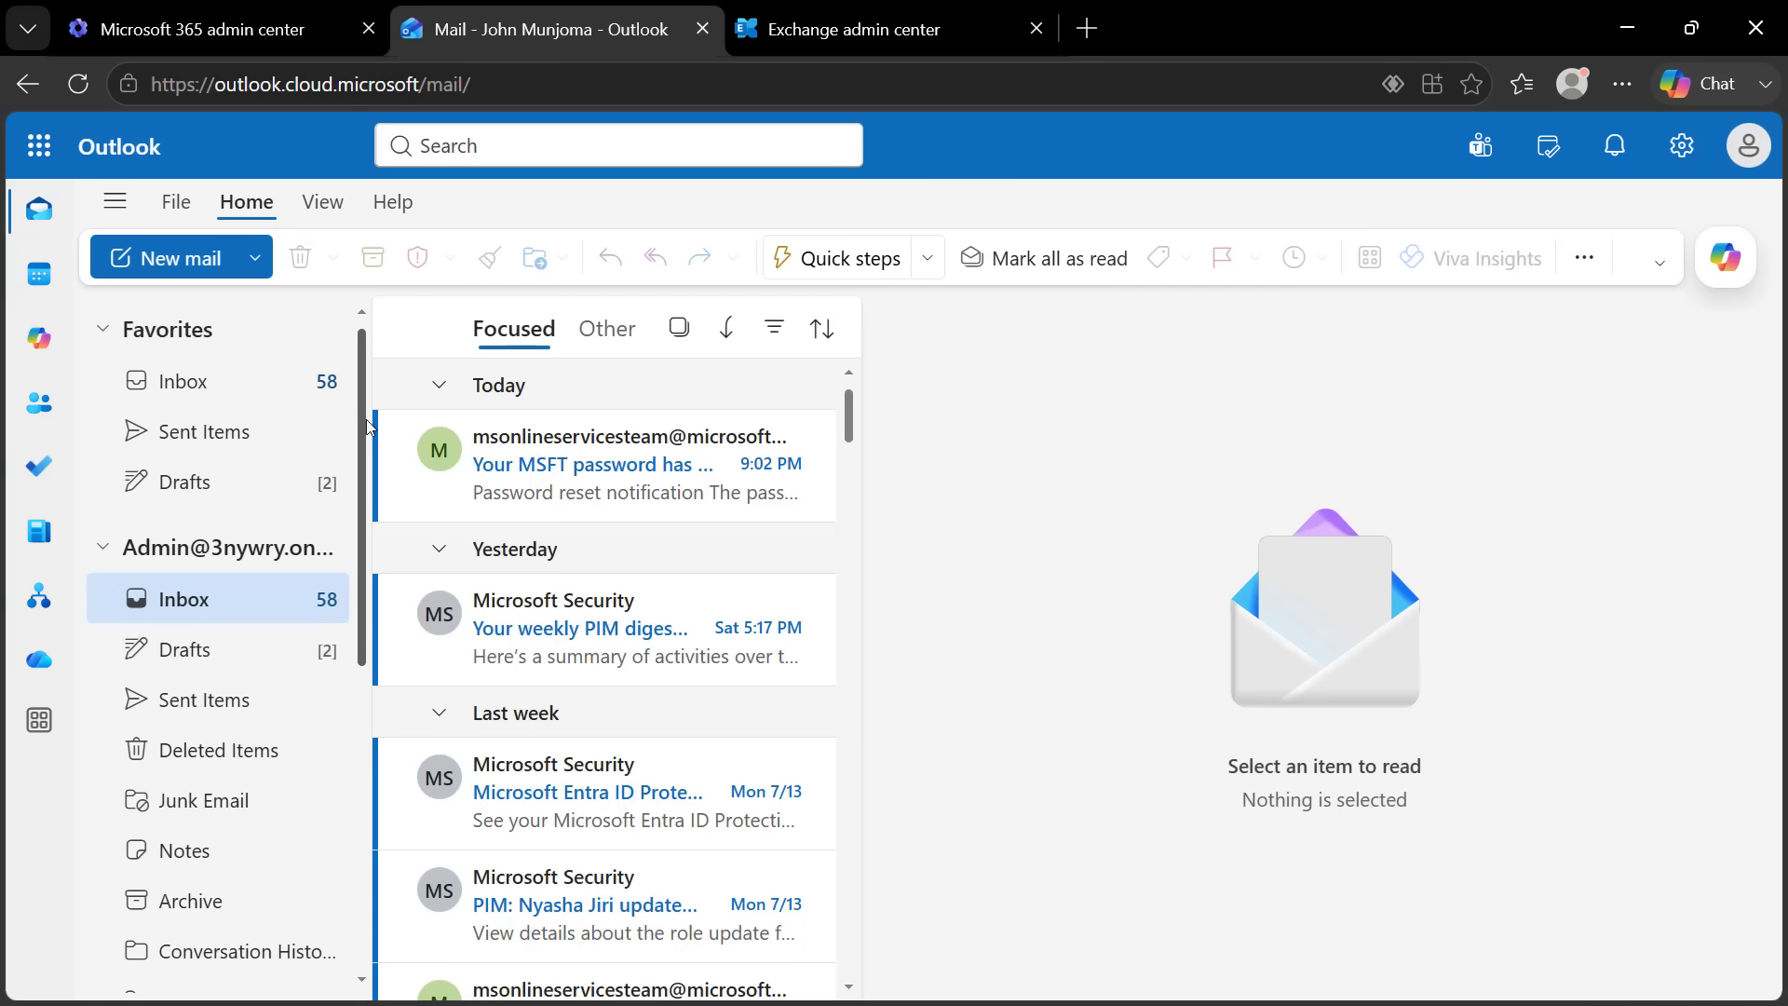
Send an email to the no-reply address with subject 'Hello World' and body 'Hellooo'
{"action": "left_click", "coordinate": [181, 265]}
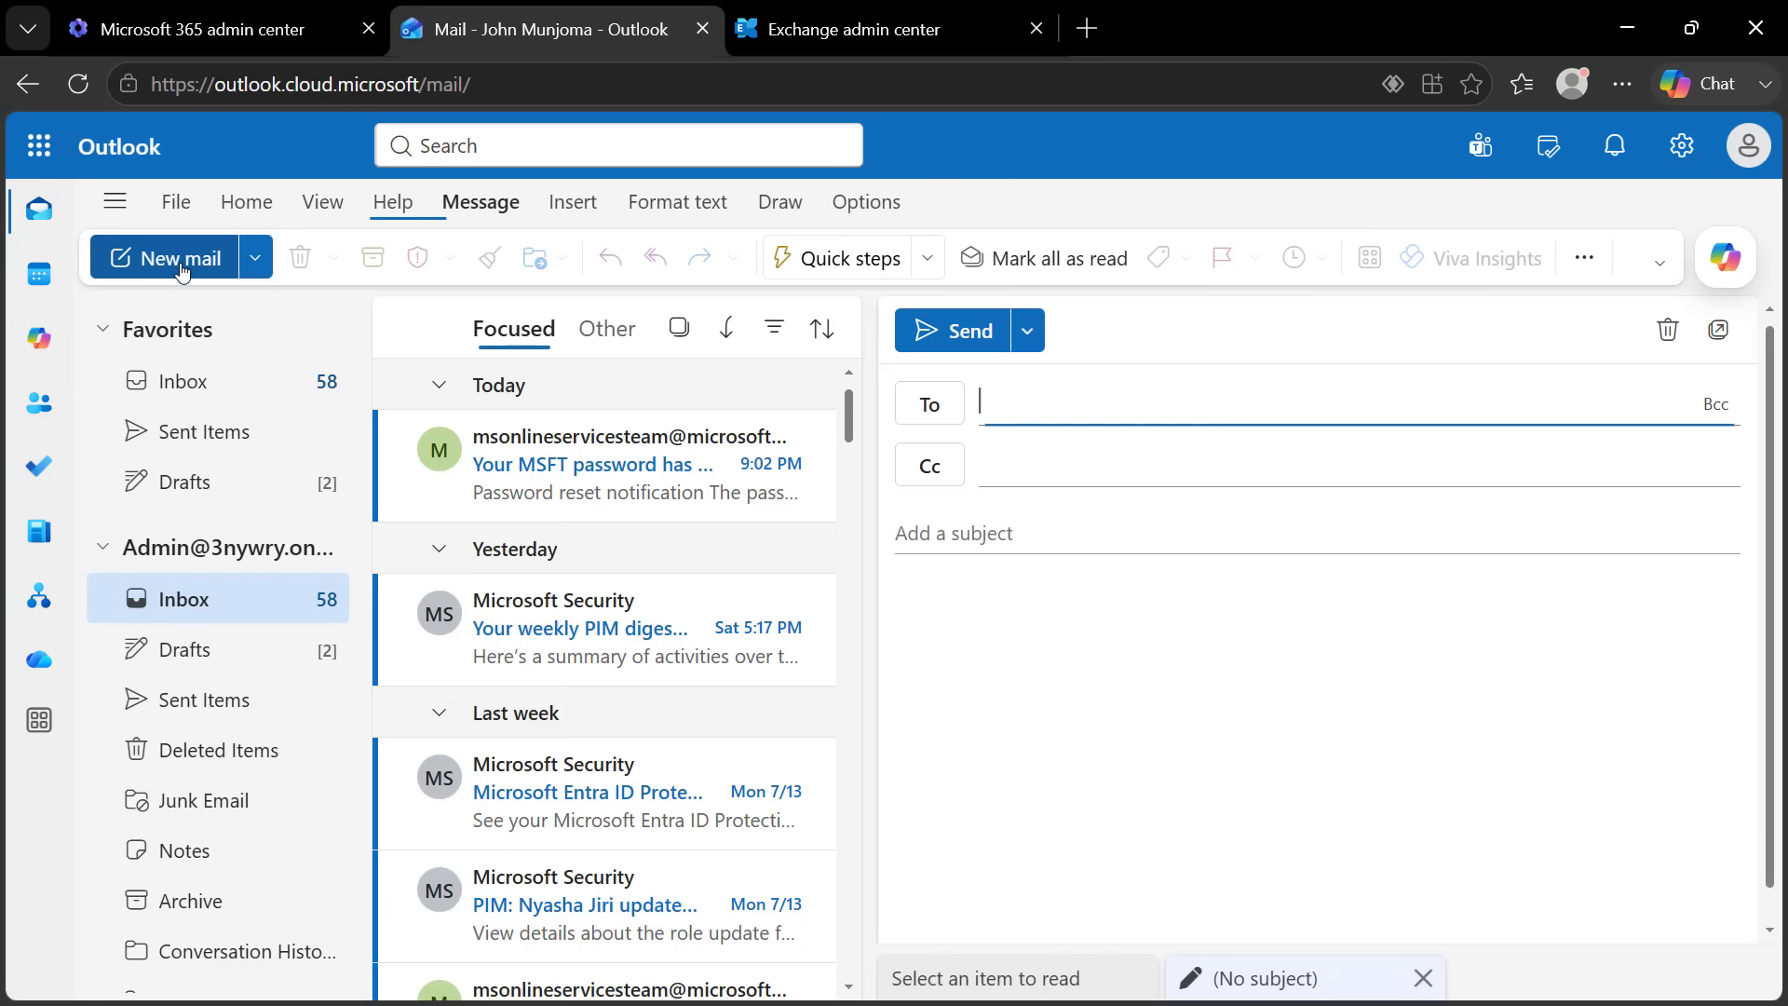
{"action": "left_click", "coordinate": [1039, 394]}
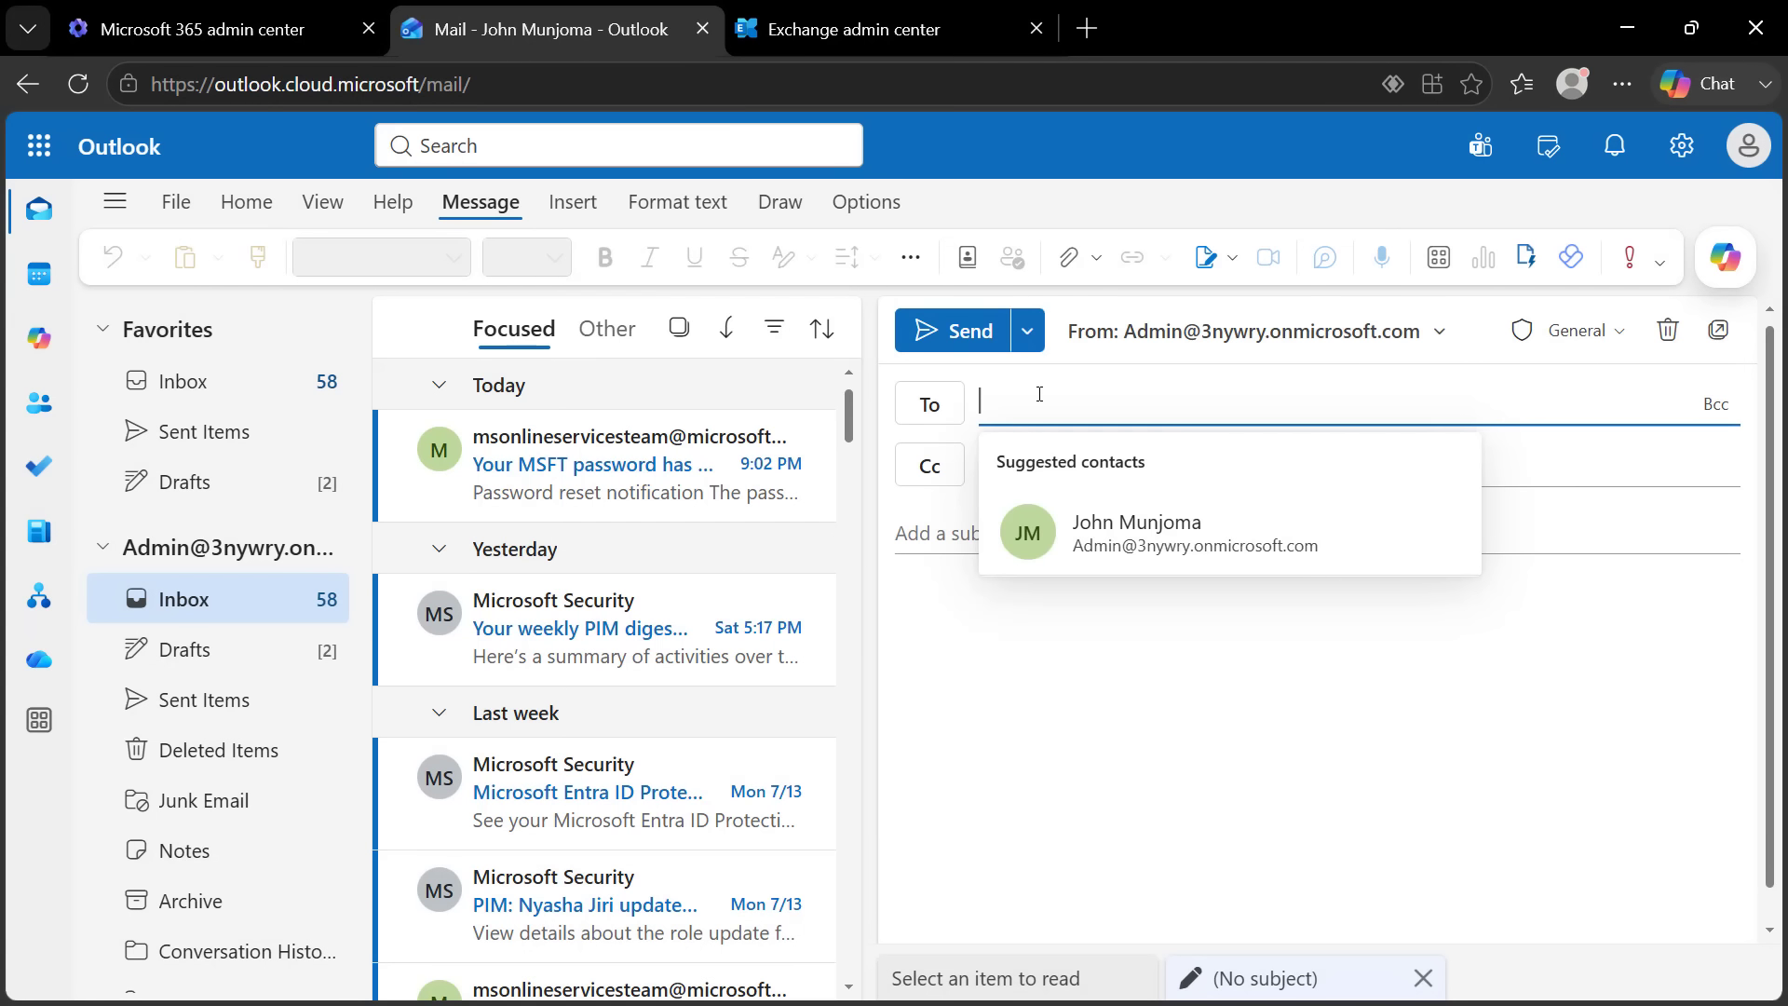
{"action": "key", "text": "ctrl+v"}
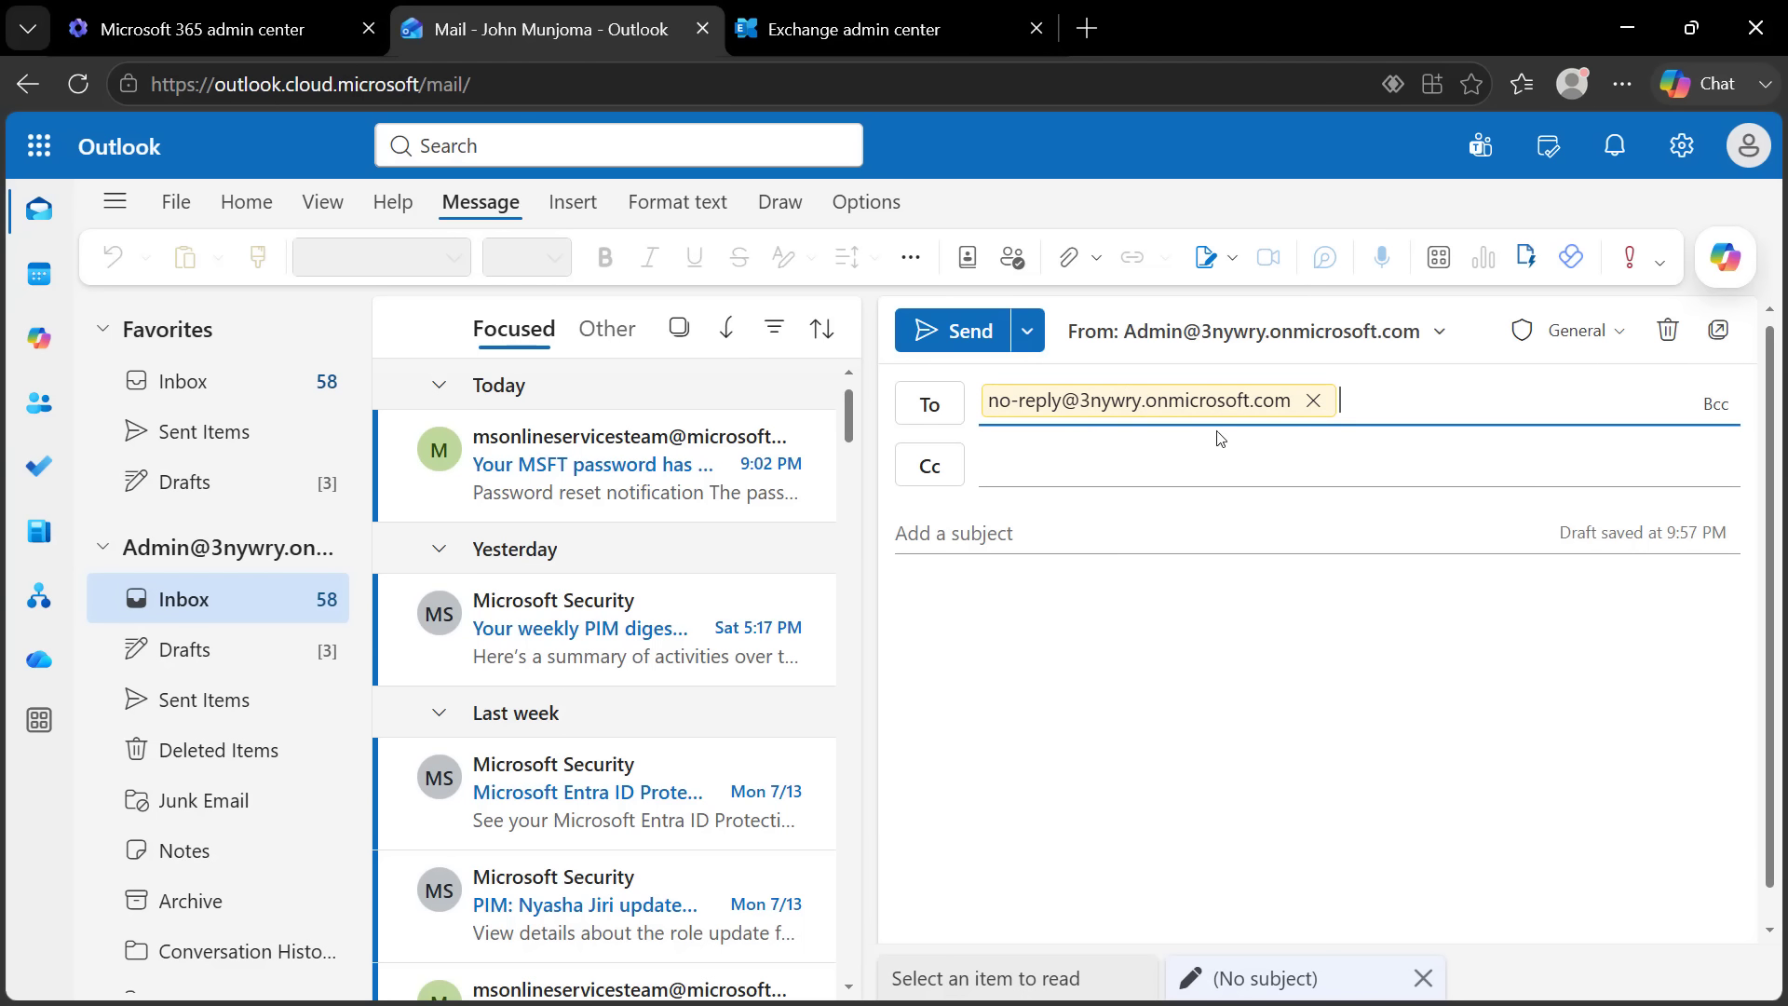
{"action": "left_click", "coordinate": [1079, 521]}
{"action": "type", "text": "H"}
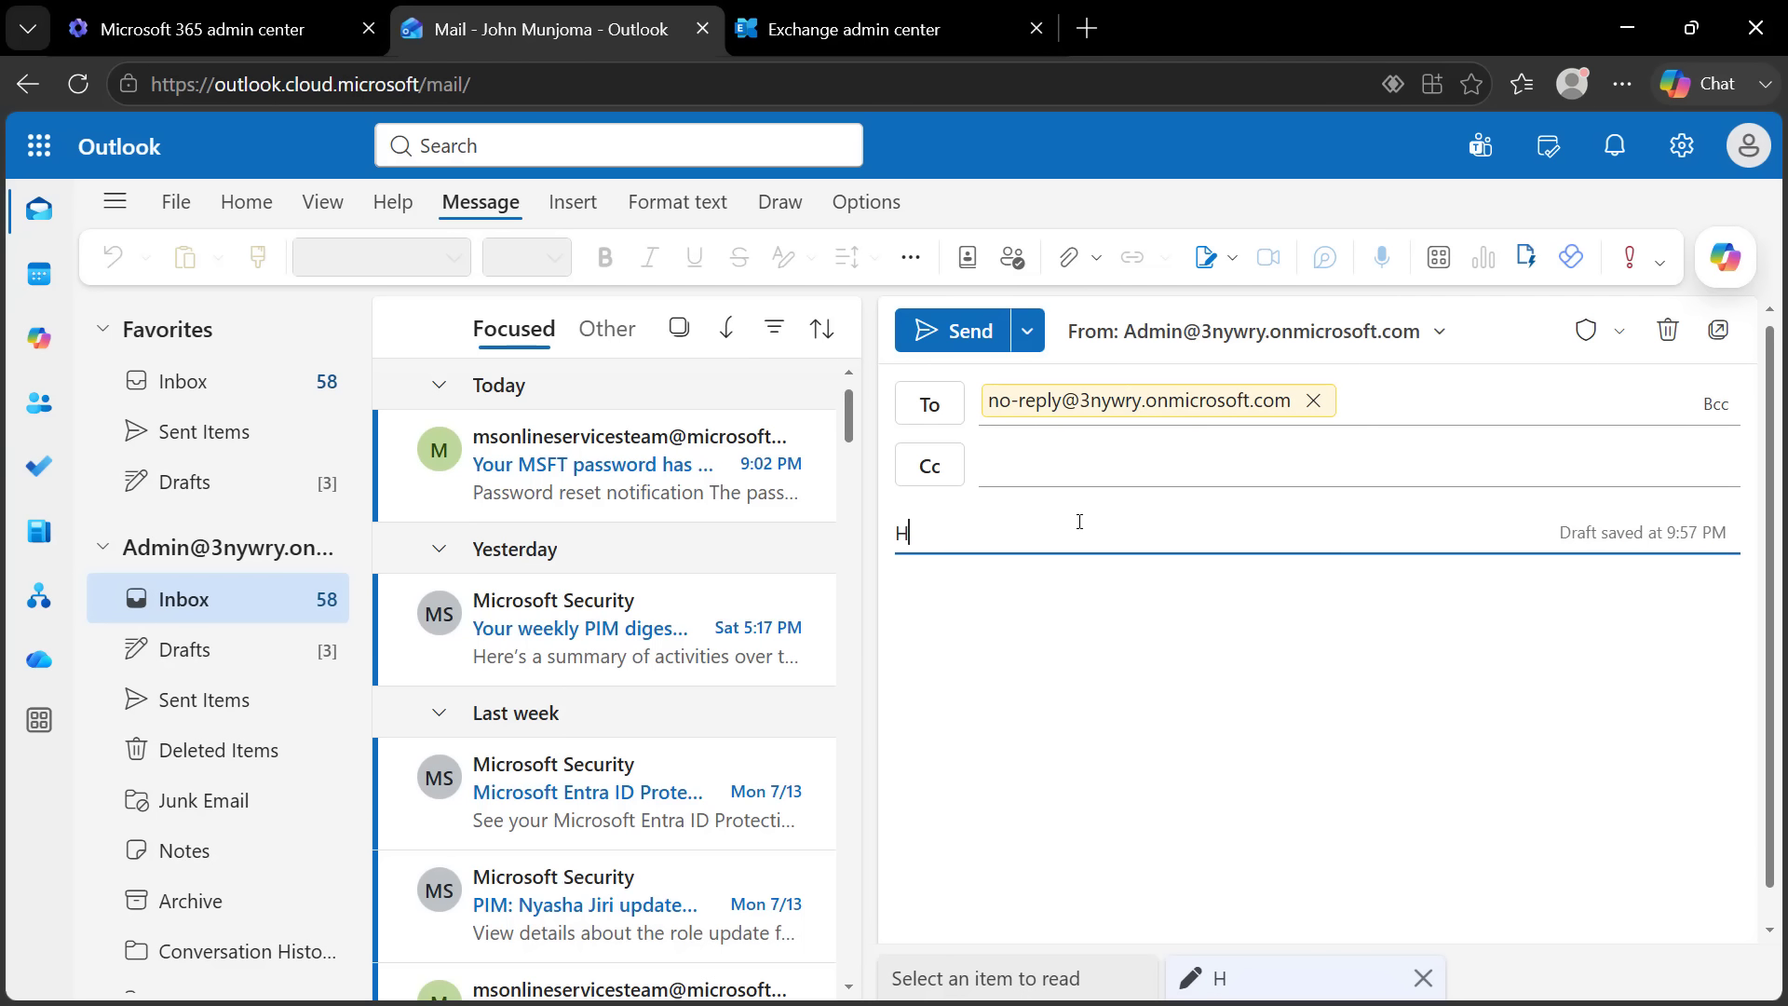
{"action": "type", "text": "ello World"}
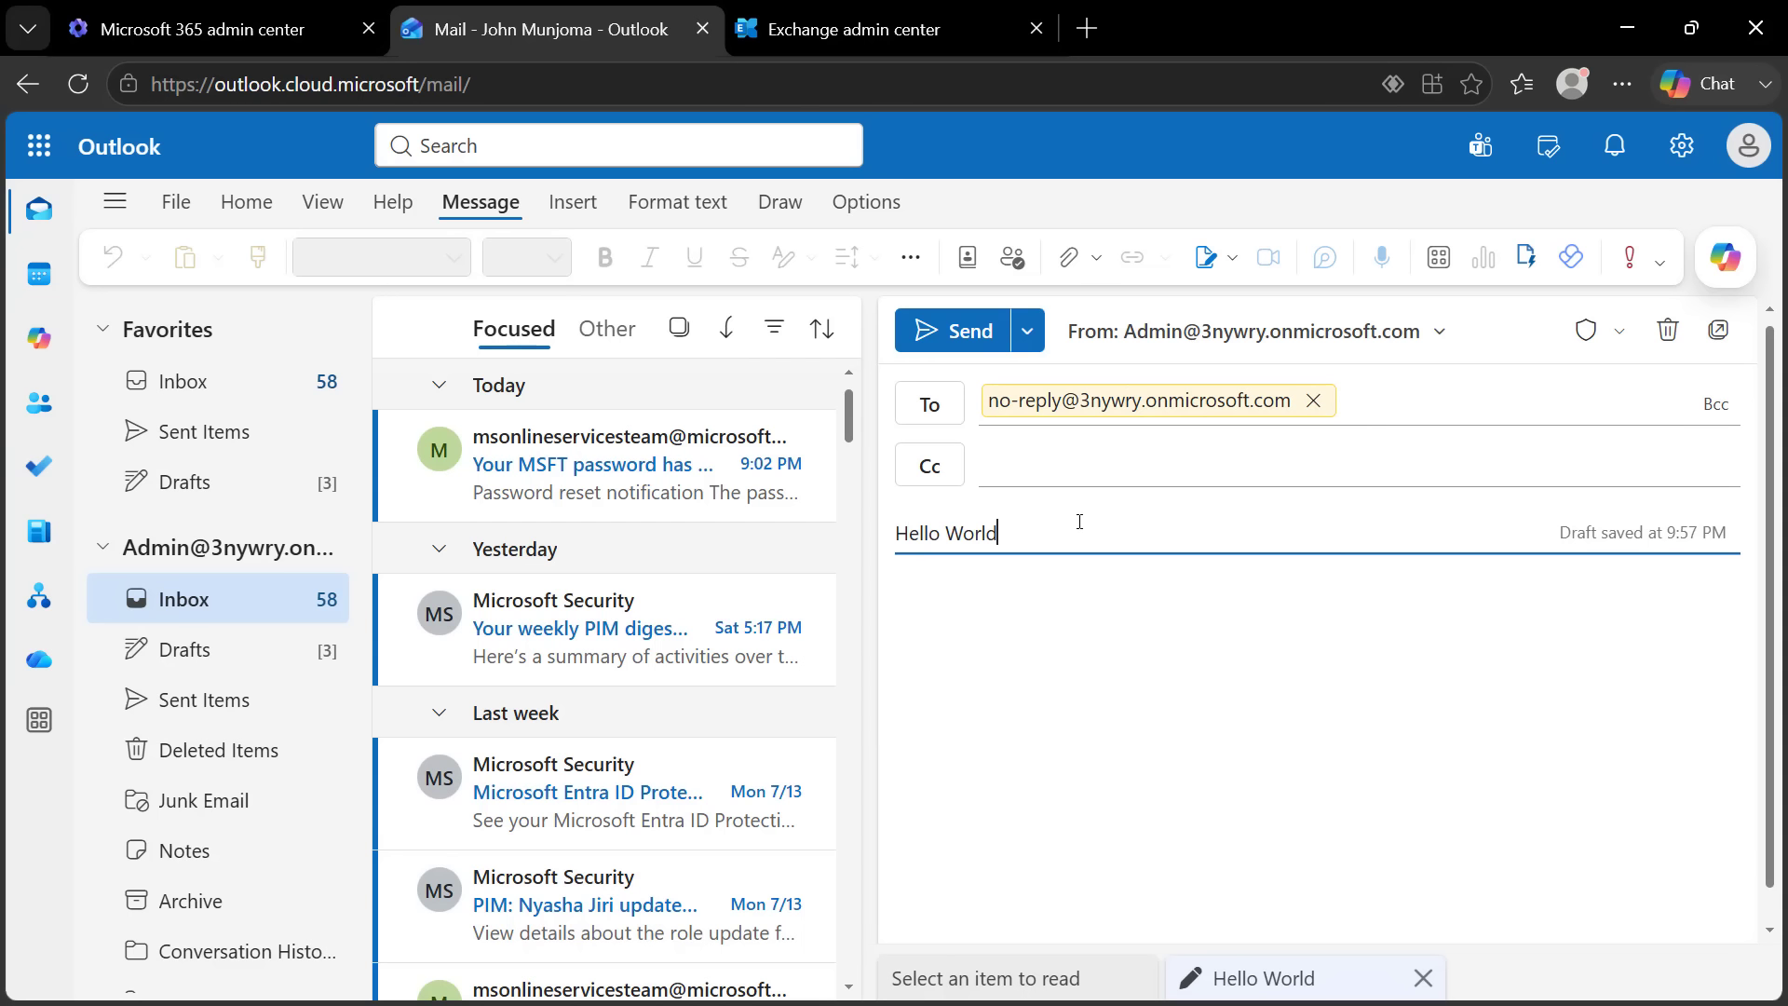
{"action": "left_click", "coordinate": [1025, 635]}
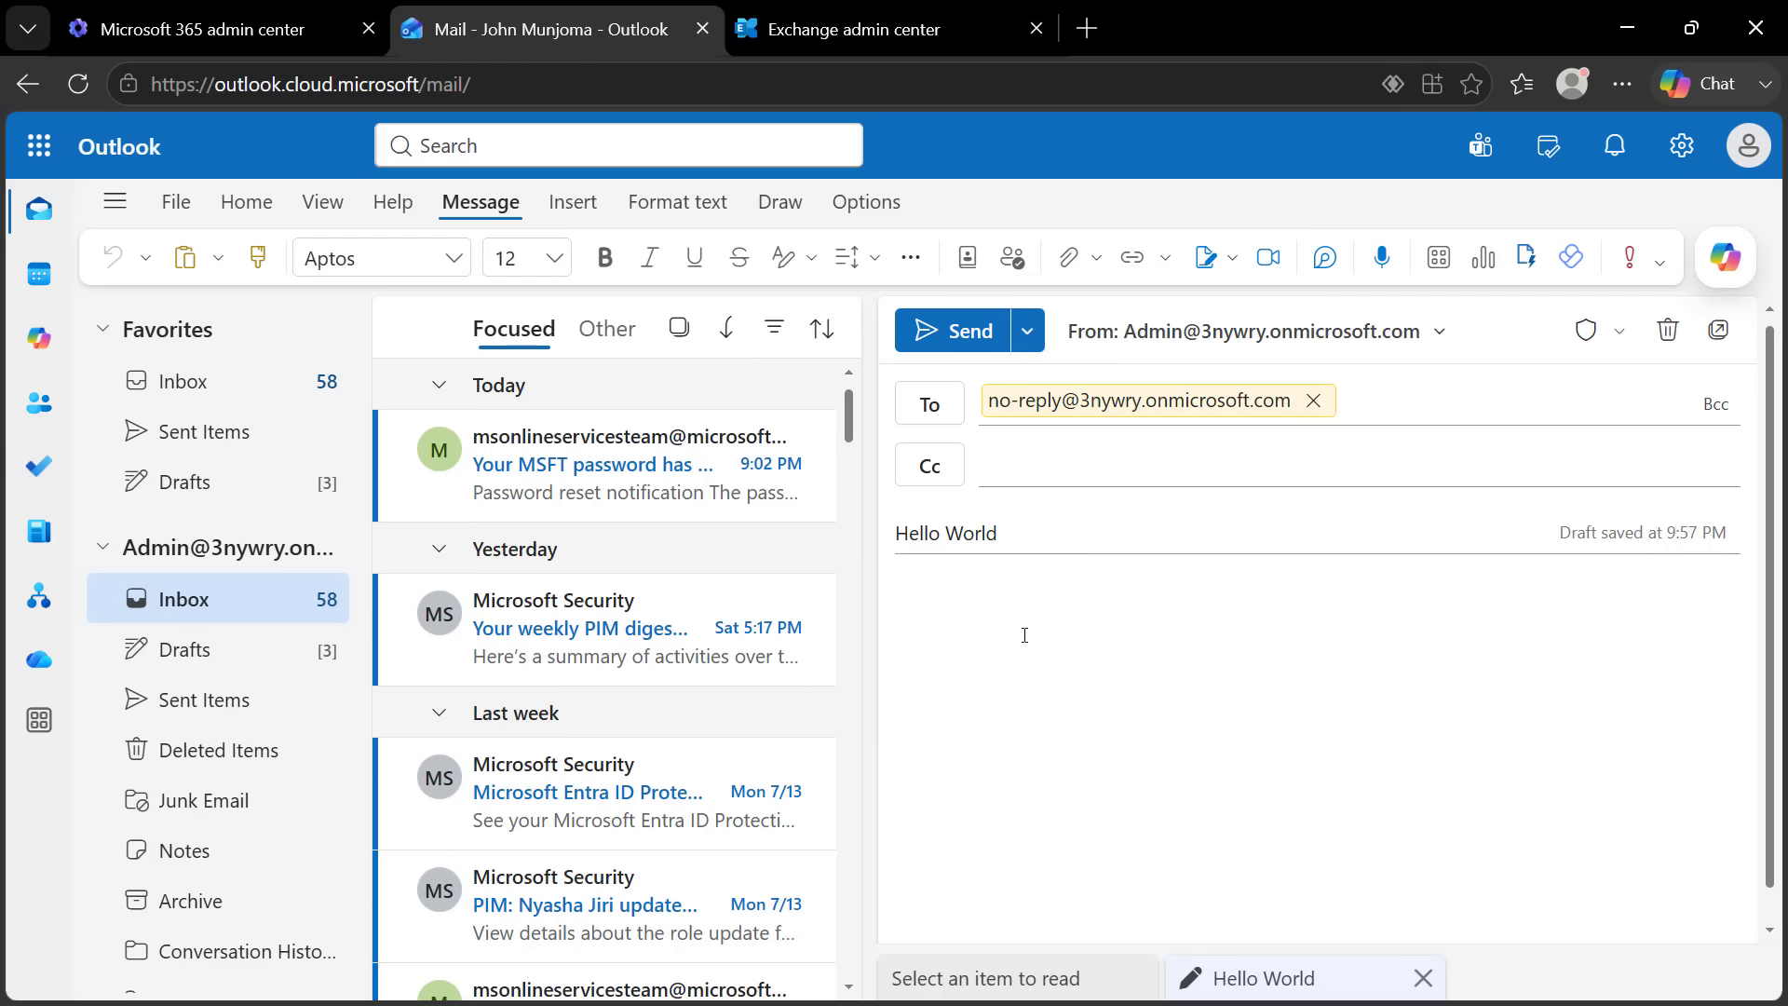
{"action": "type", "text": "Helloooo"}
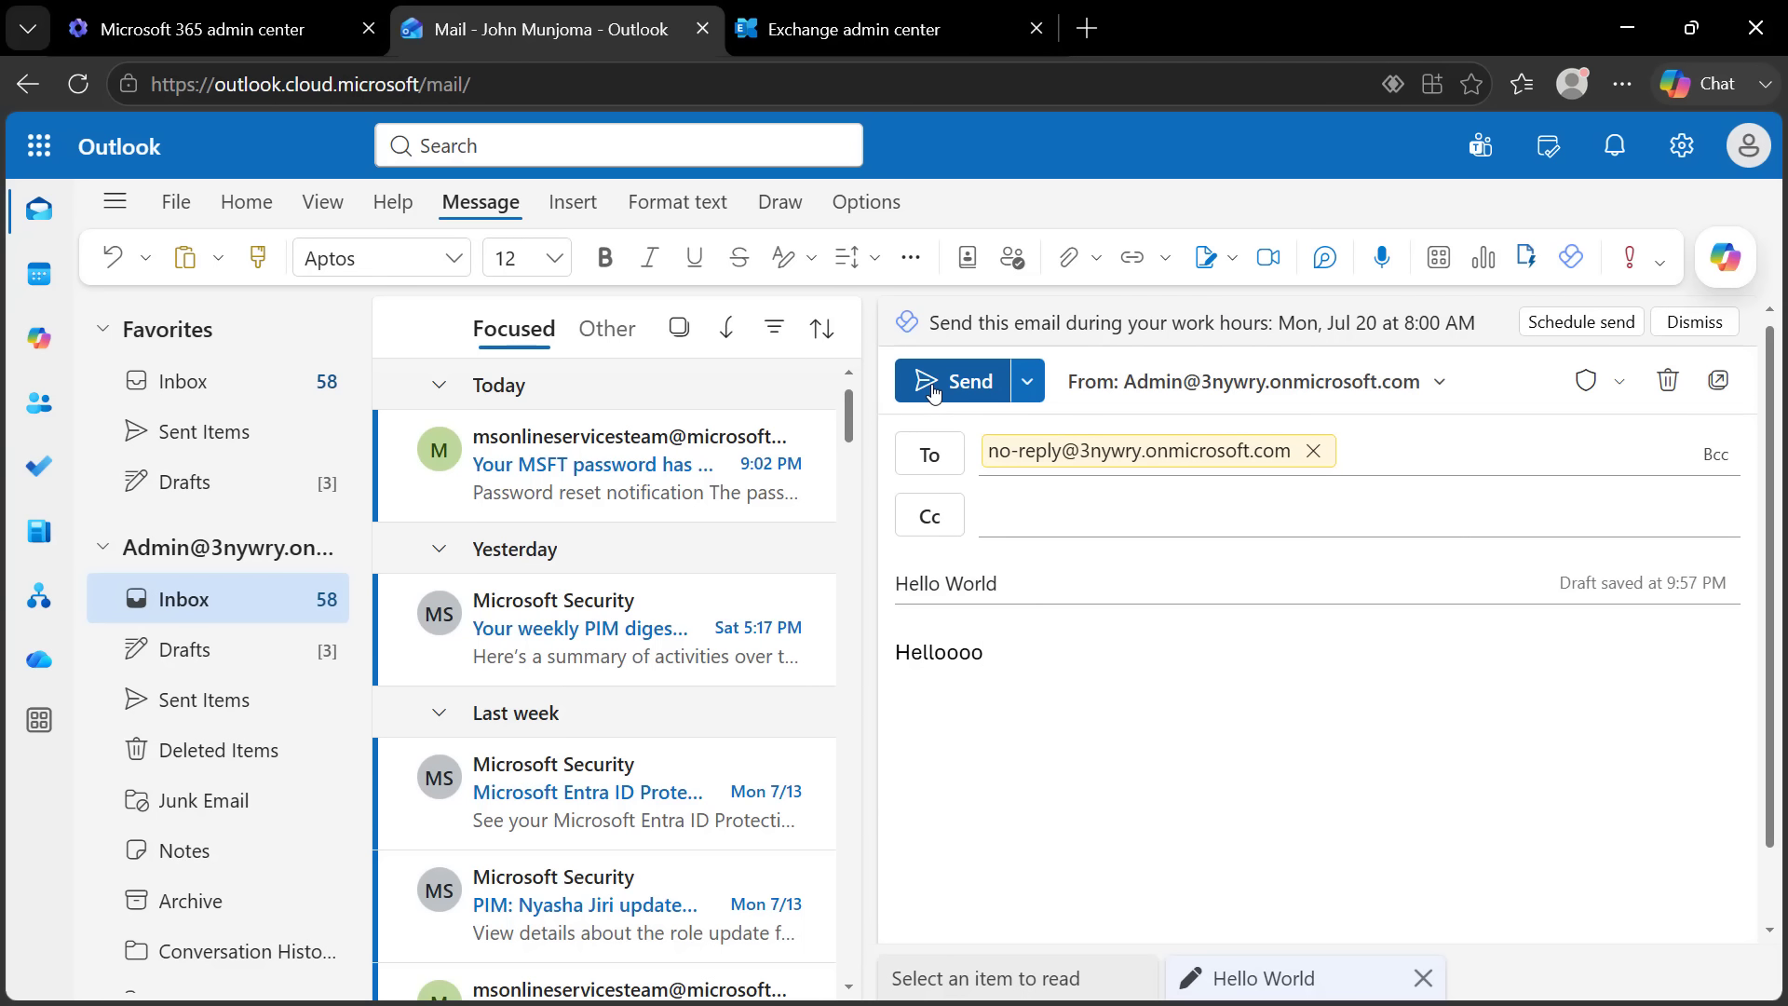
{"action": "left_click", "coordinate": [932, 392]}
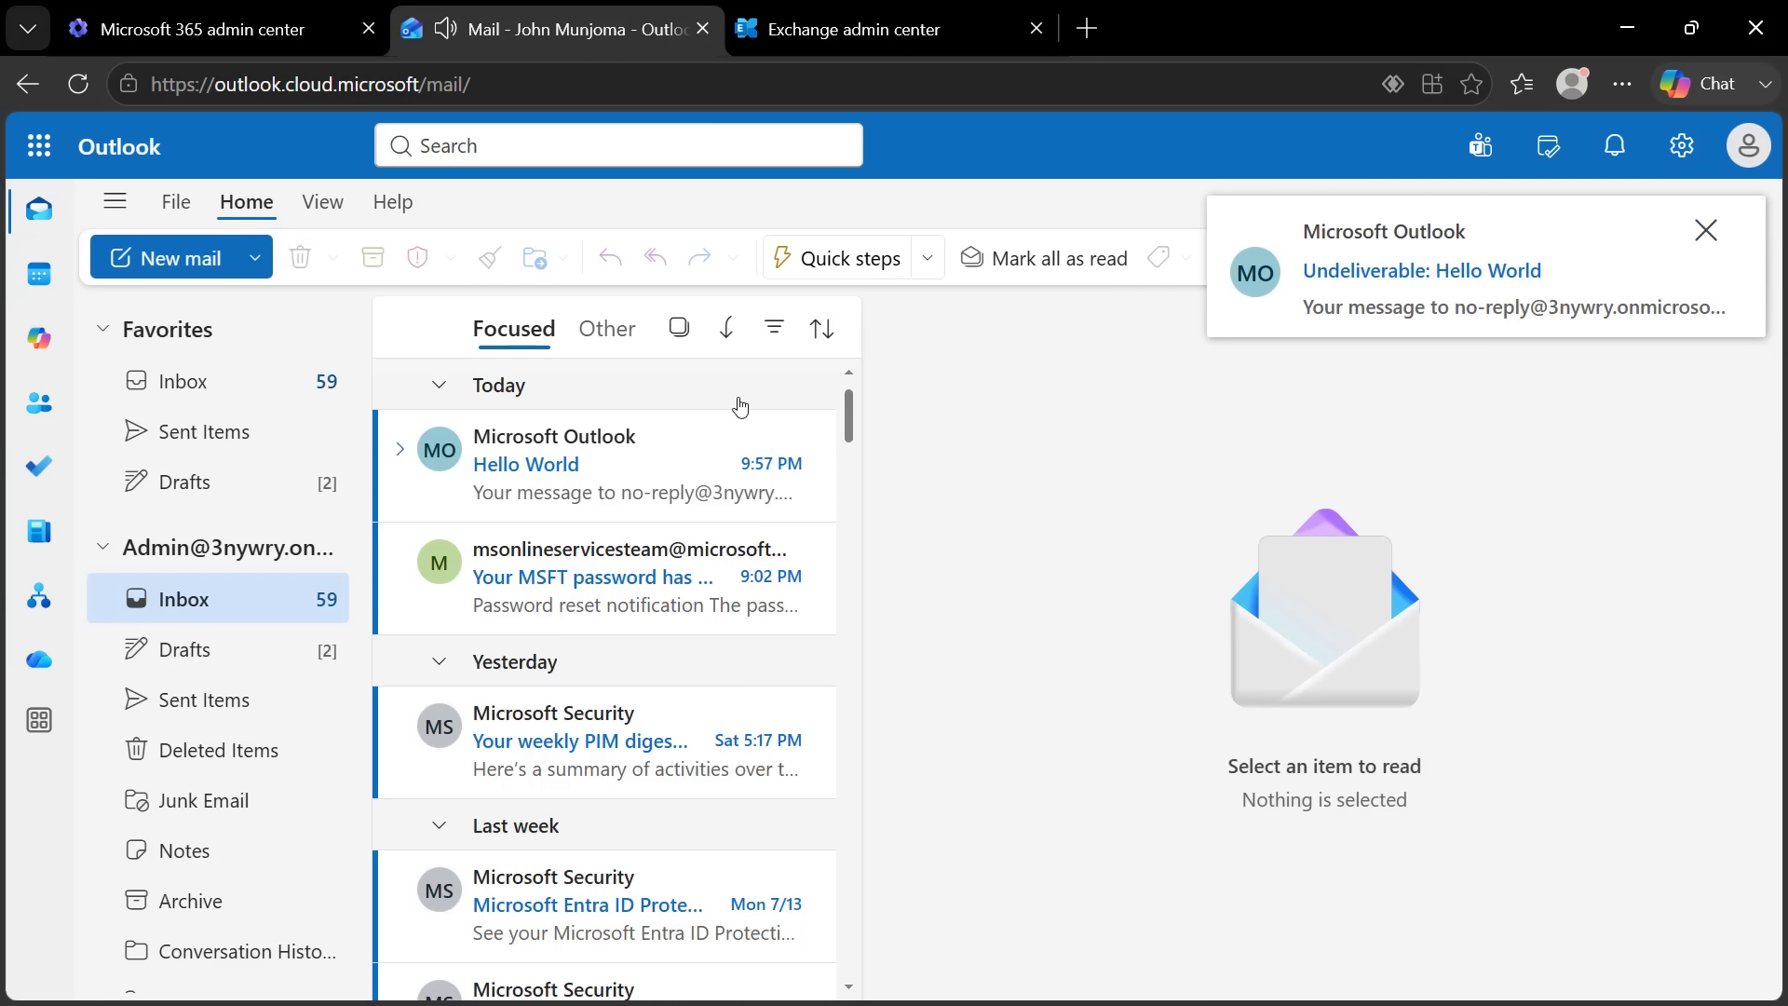
Open the Undeliverable 'Hello World' bounce and read its 'mailbox is not monitored' details
{"action": "left_click", "coordinate": [576, 469]}
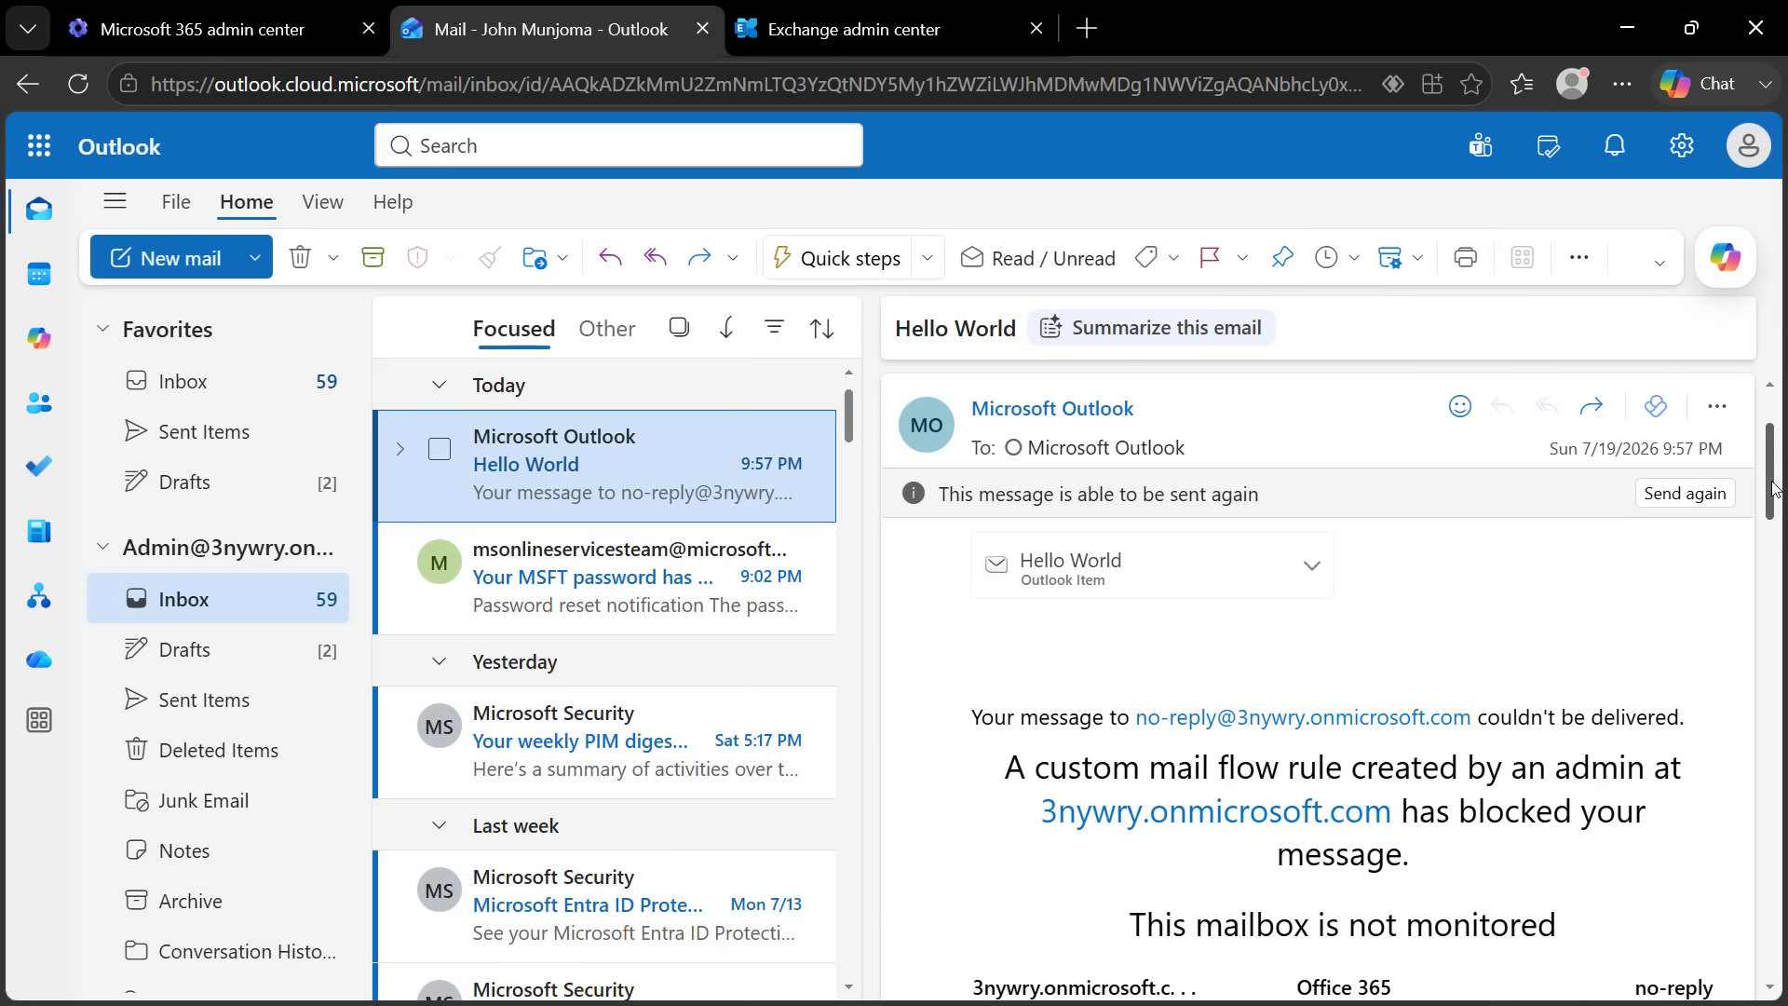
{"action": "left_click_drag", "start_coordinate": [1756, 487], "coordinate": [1754, 785]}
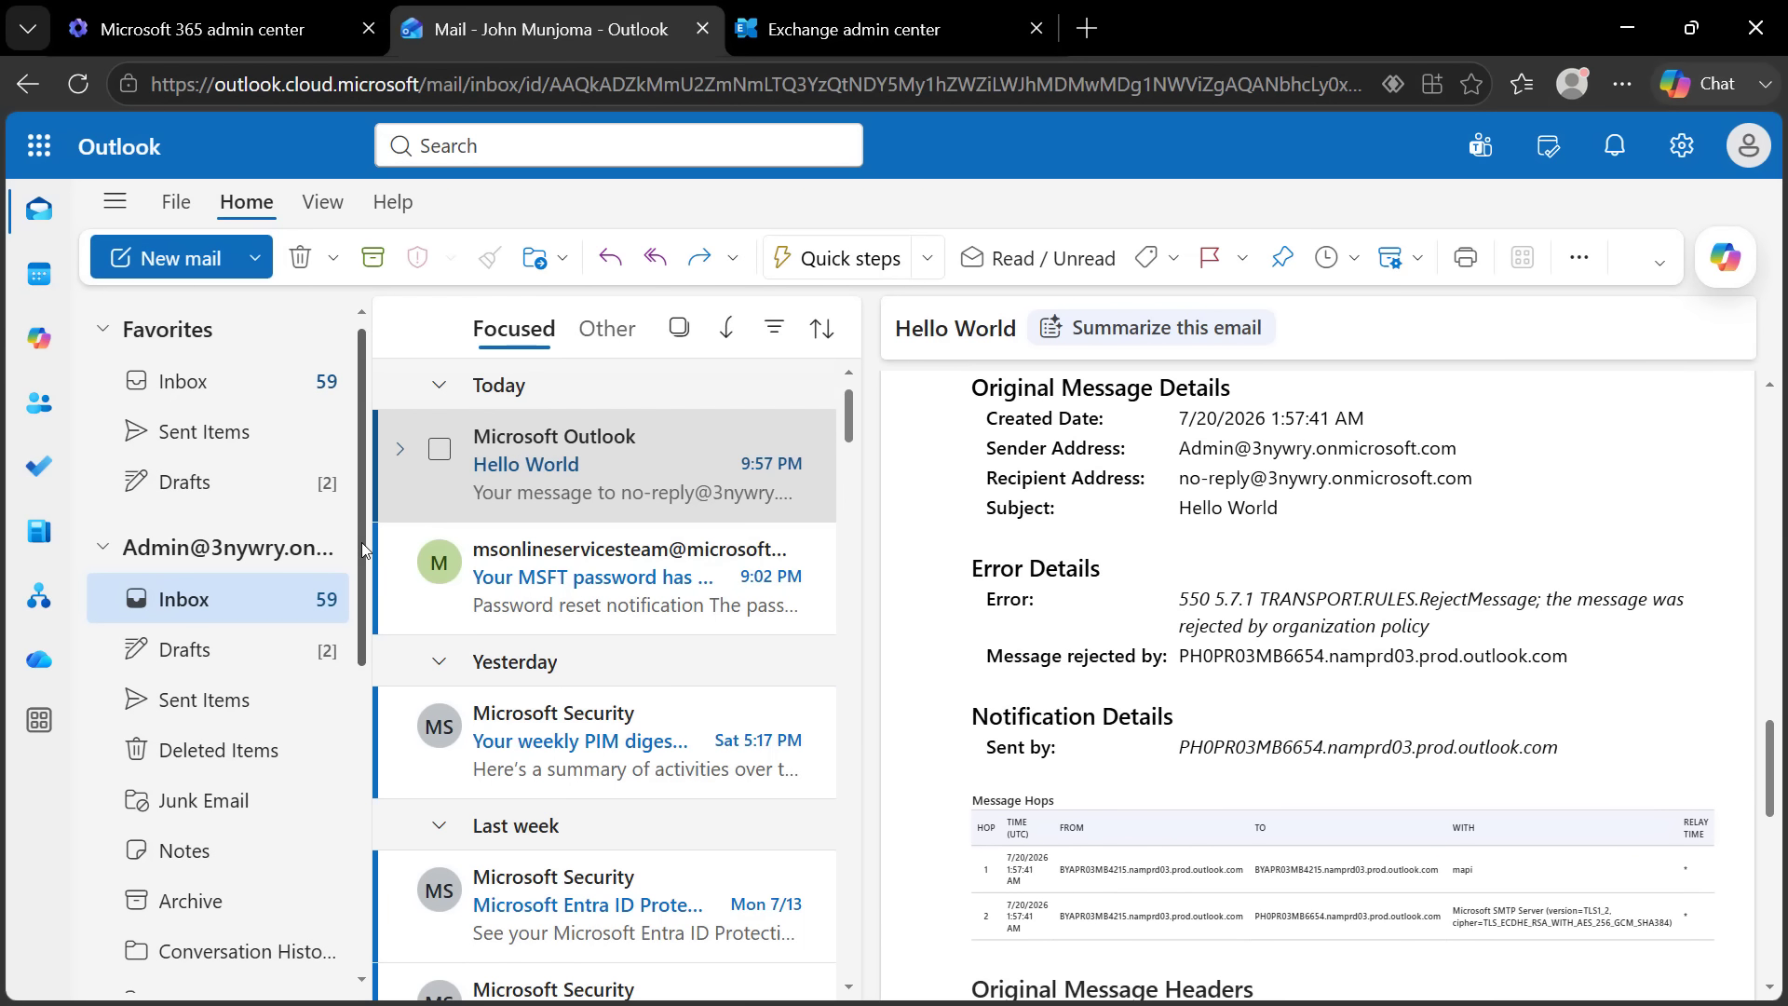
{"action": "left_click_drag", "start_coordinate": [362, 542], "coordinate": [336, 892]}
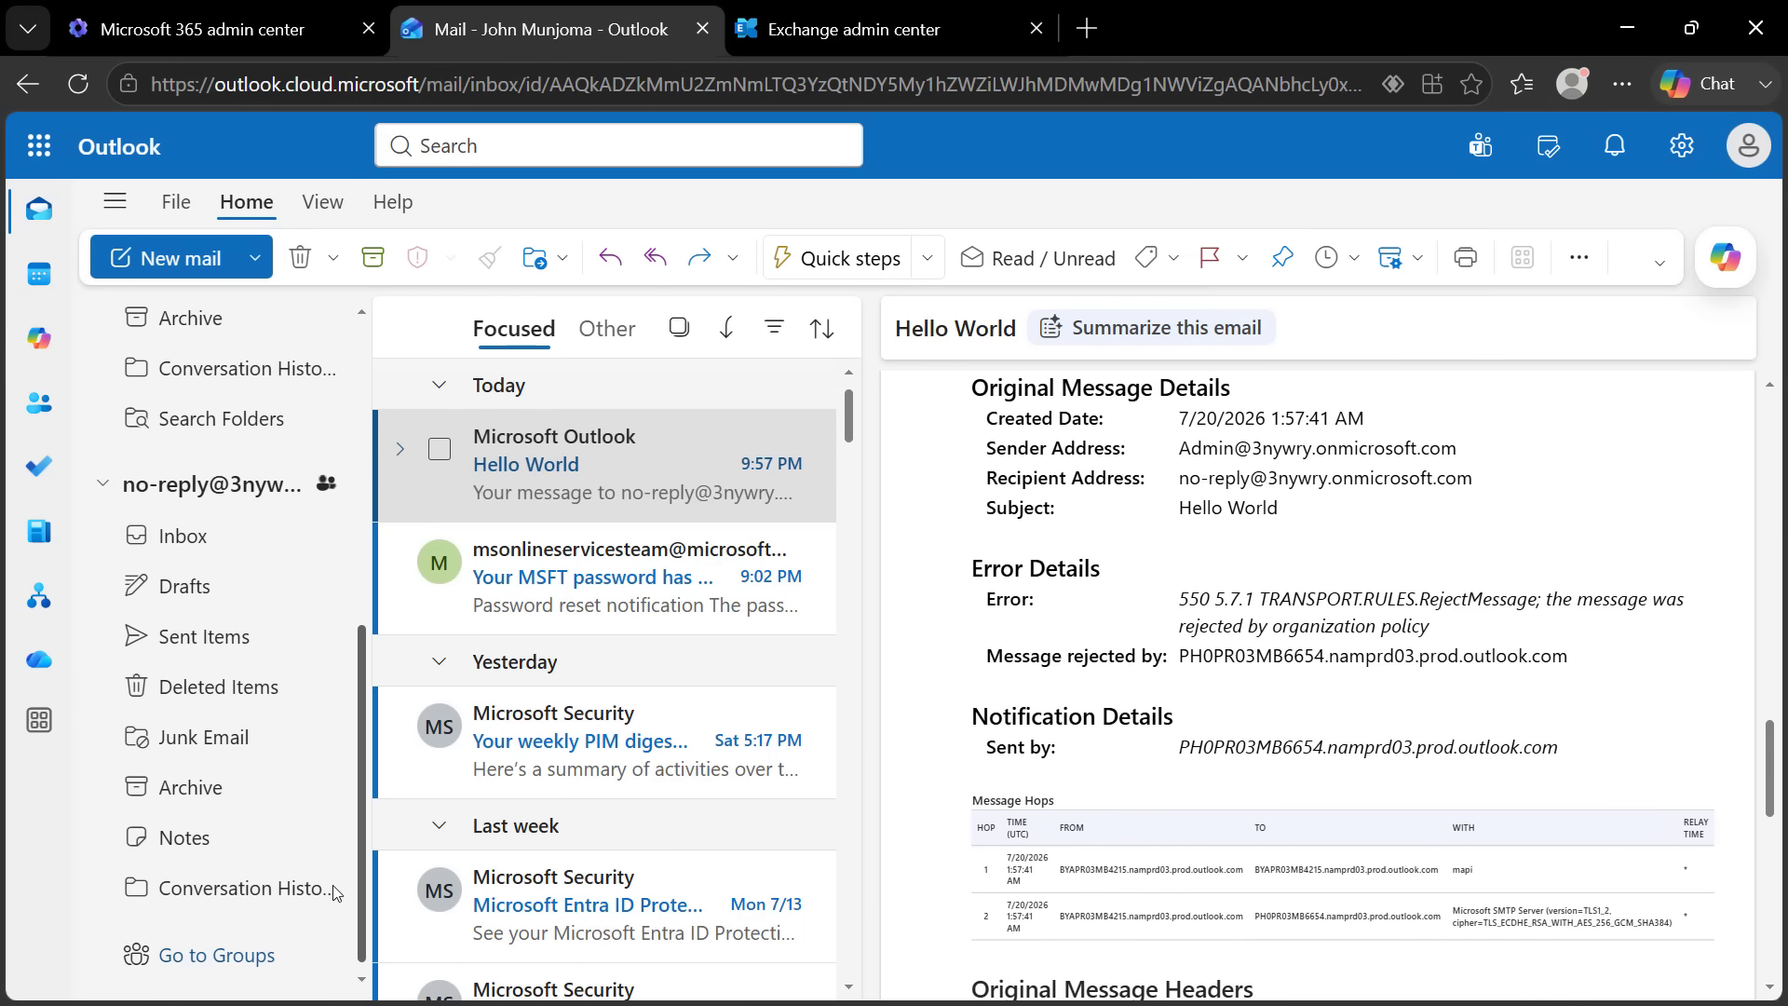
Open the no-reply mailbox's Inbox to confirm the test message never arrived
{"action": "left_click", "coordinate": [226, 486]}
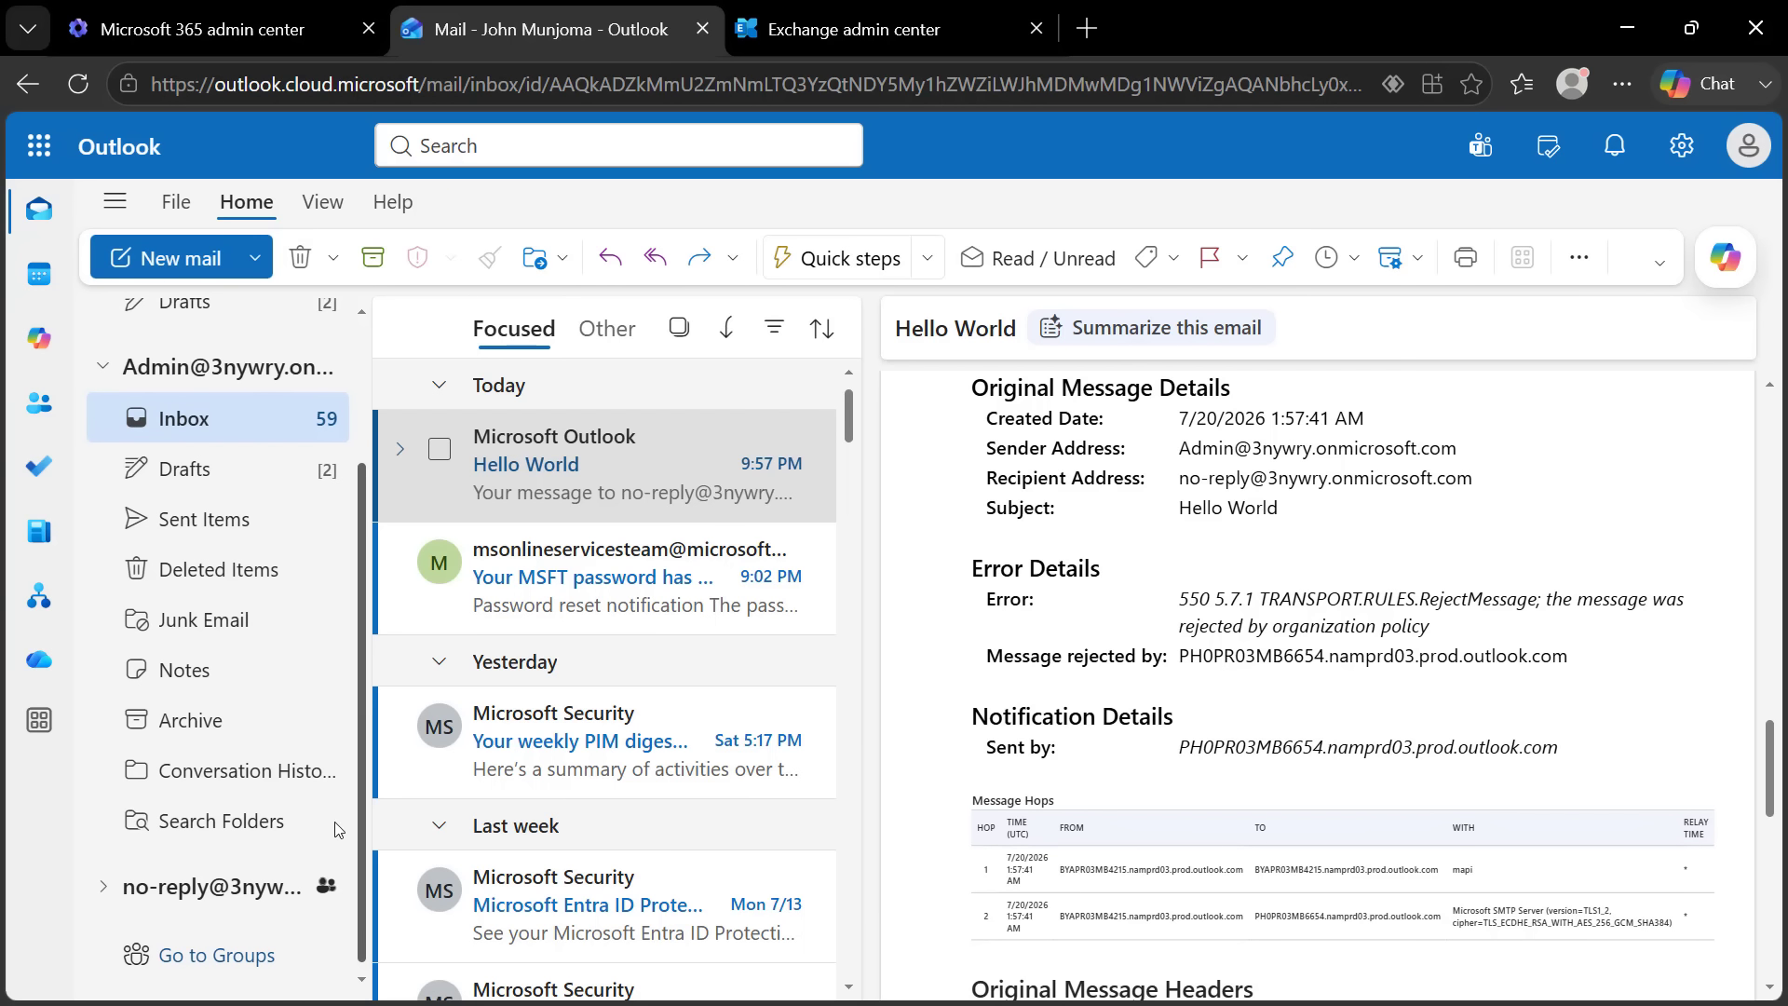
{"action": "left_click", "coordinate": [102, 886]}
{"action": "left_click", "coordinate": [179, 943]}
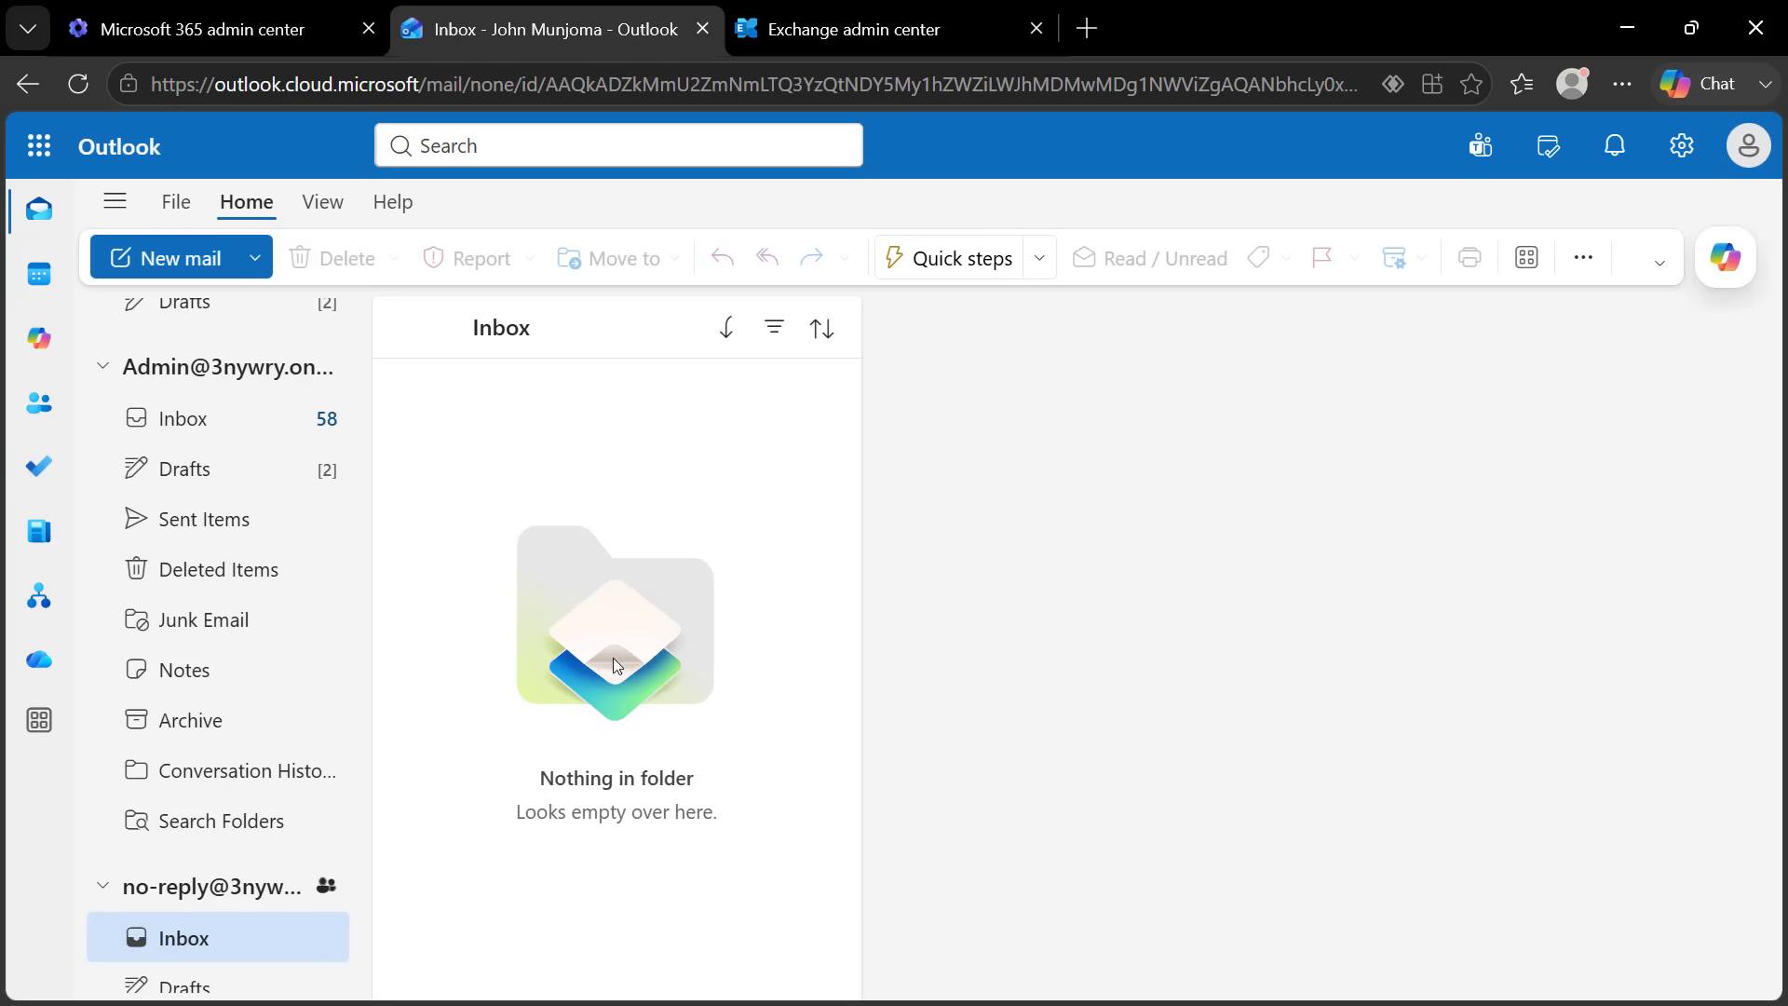
{"action": "left_click", "coordinate": [250, 418]}
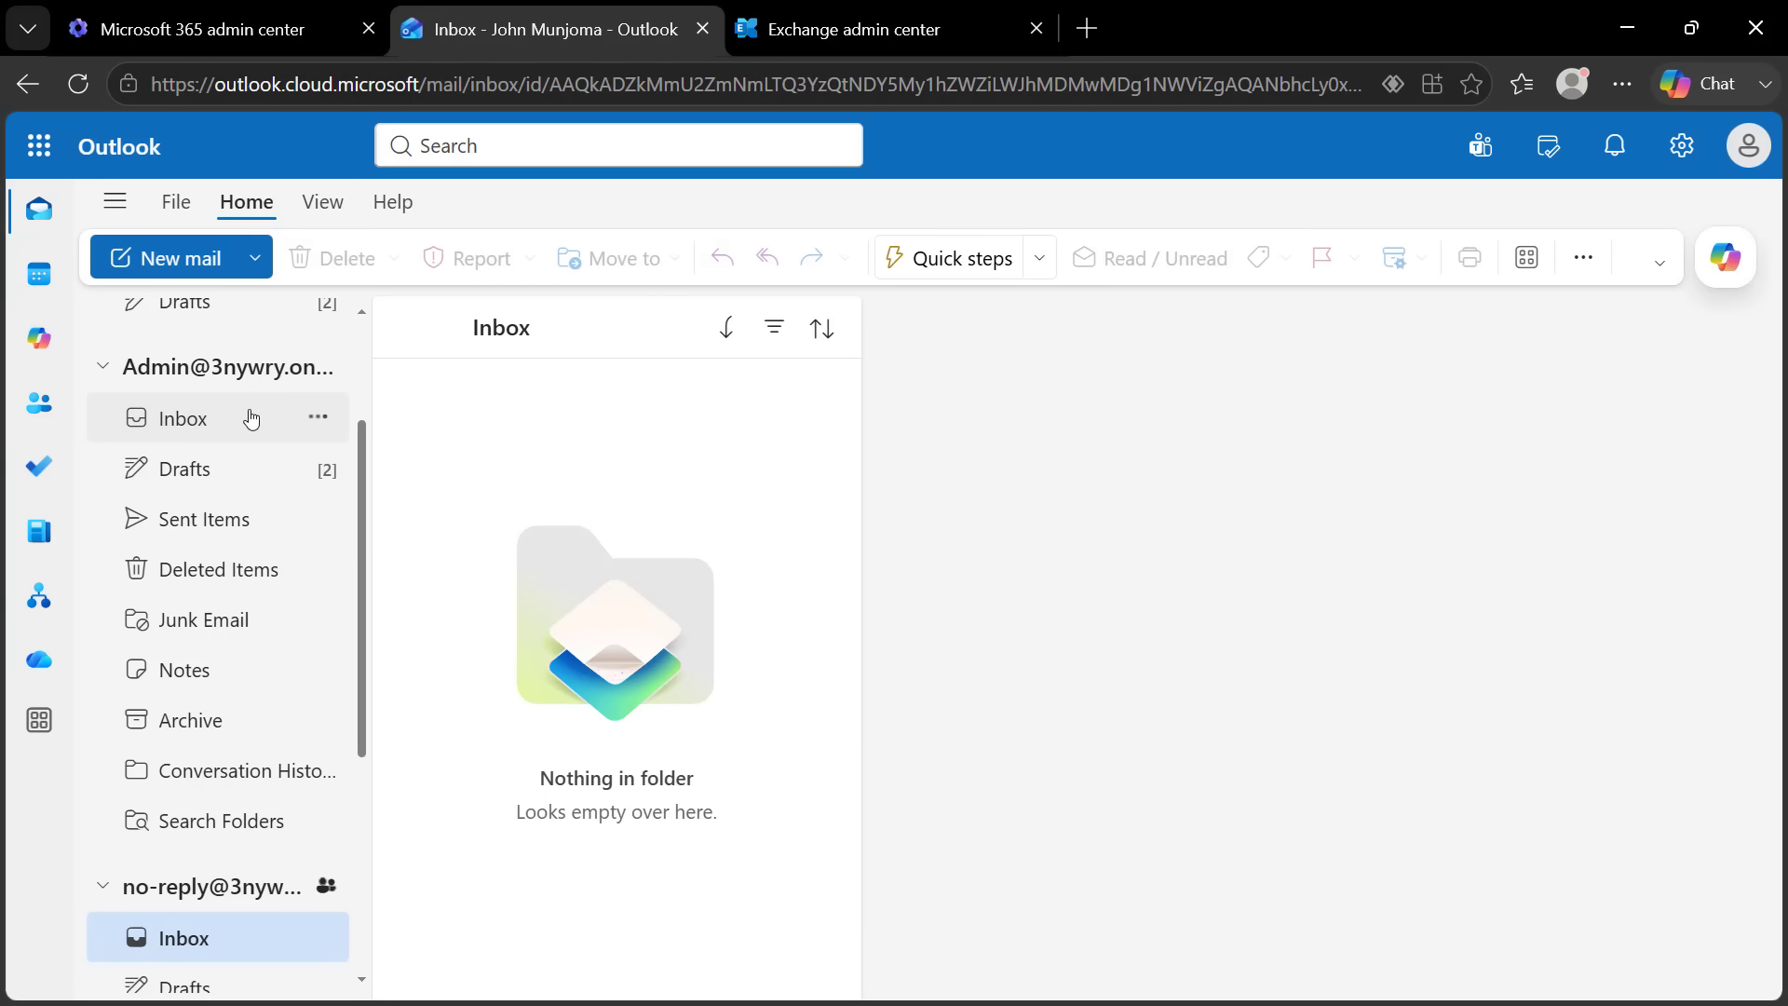